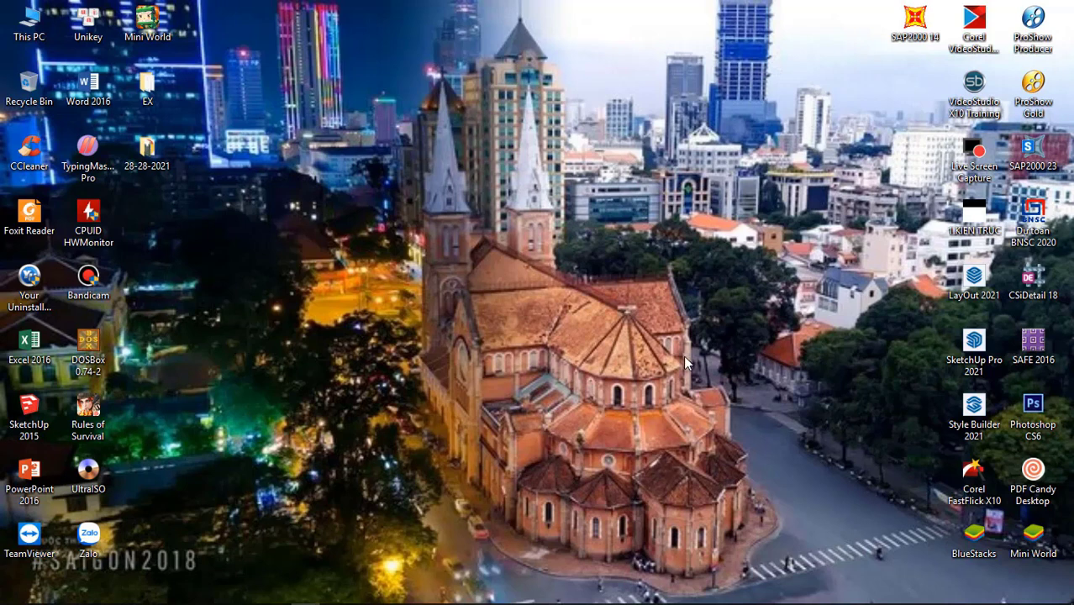
Step: Launch Excel 2016 from the desktop shortcut so blank workbook Book1 opens
{"action": "double_click", "coordinate": [29, 341]}
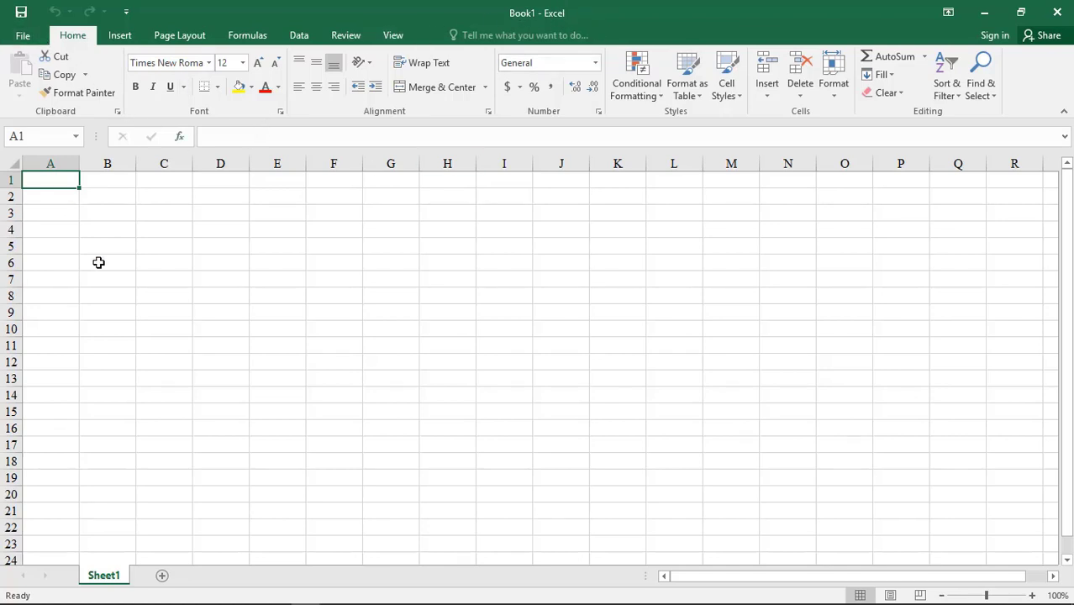
Step: Type the section heading 'I- HÀM NGÀY THÁNG' in cell A1, correcting the typo
{"action": "left_click", "coordinate": [187, 247]}
{"action": "left_click", "coordinate": [102, 196]}
{"action": "left_click", "coordinate": [62, 182]}
{"action": "type", "text": "I- "}
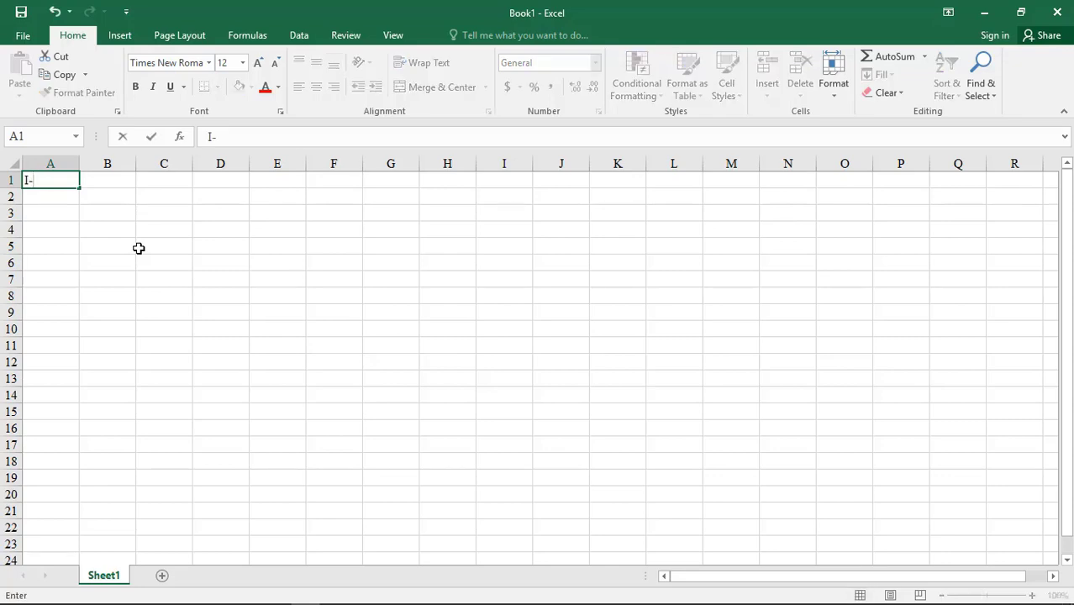
{"action": "type", "text": "HÀM "}
{"action": "type", "text": "NGÀYTHASN"}
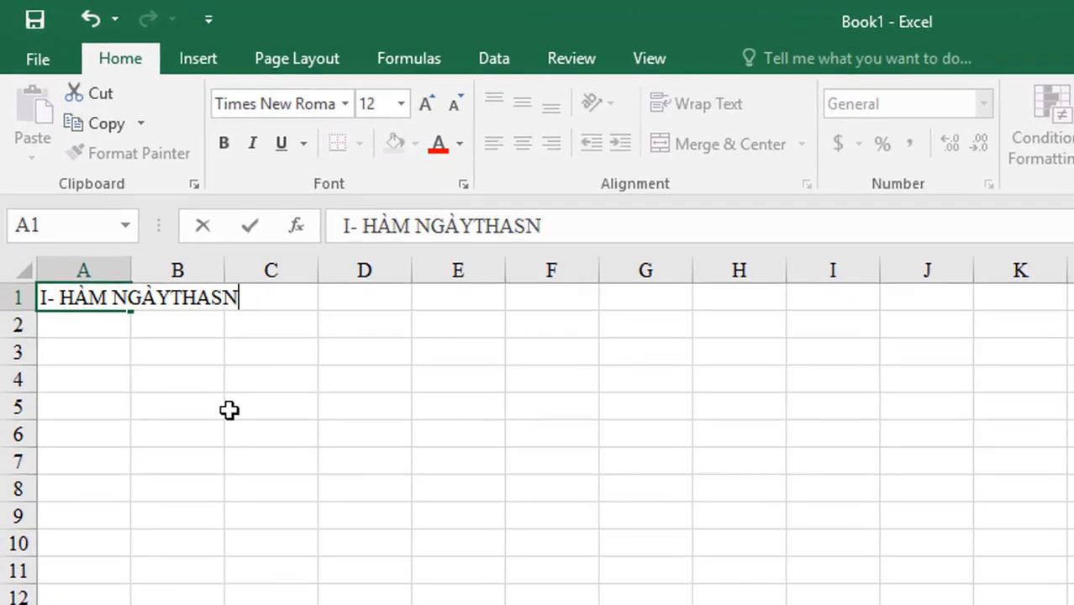
{"action": "key", "text": "BackSpace"}
{"action": "key", "text": "BackSpace"}
{"action": "key", "text": "BackSpace"}
{"action": "key", "text": "BackSpace"}
{"action": "key", "text": "BackSpace"}
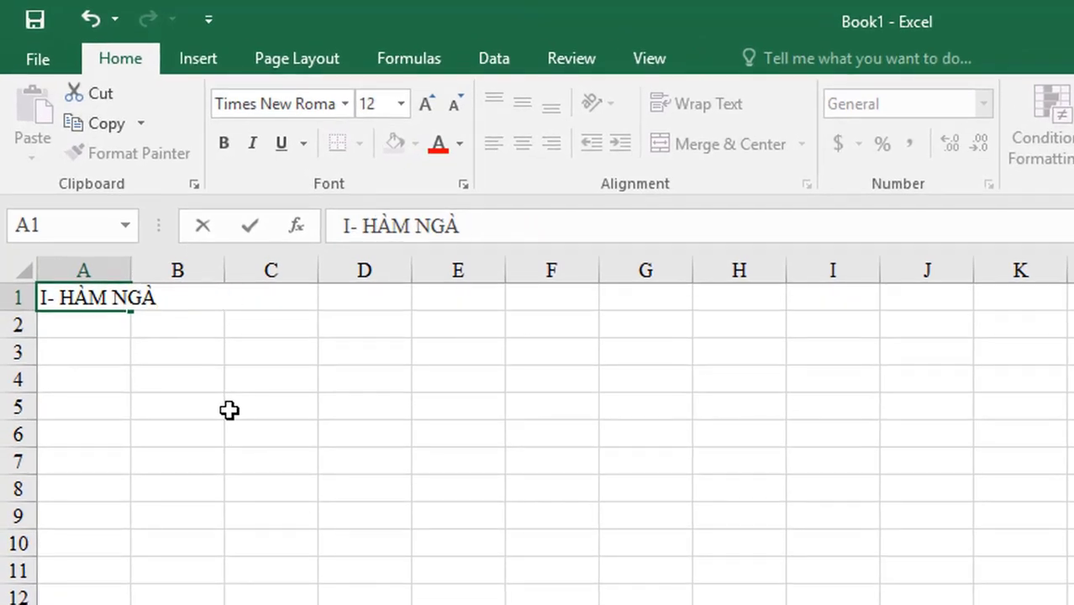
{"action": "type", "text": "Y THÁNG"}
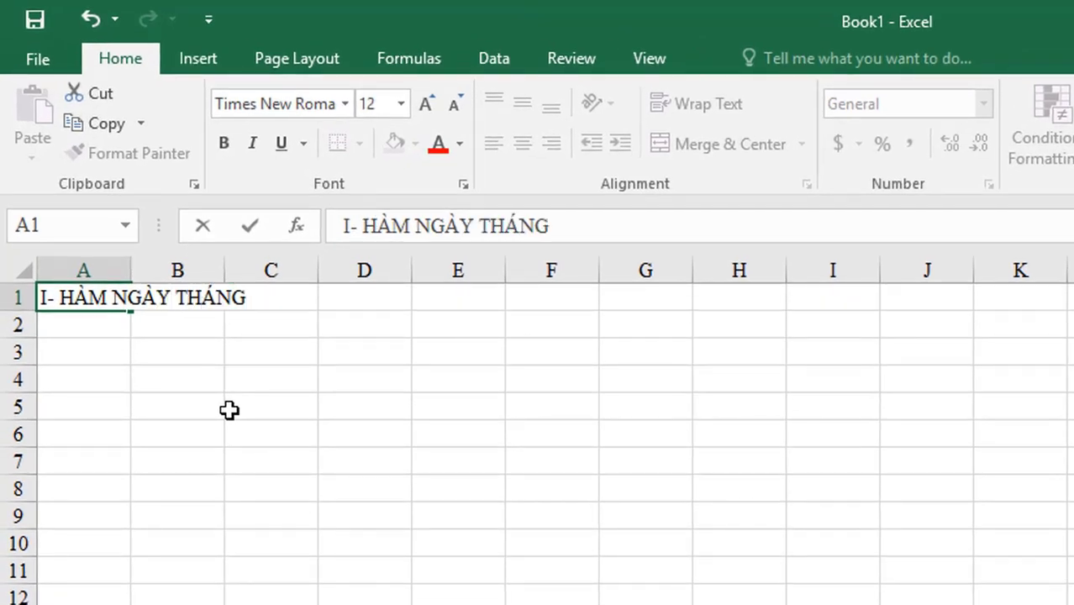
{"action": "key", "text": "Return"}
Step: Enter the label '1. DATE' in A2
{"action": "type", "text": "1. "}
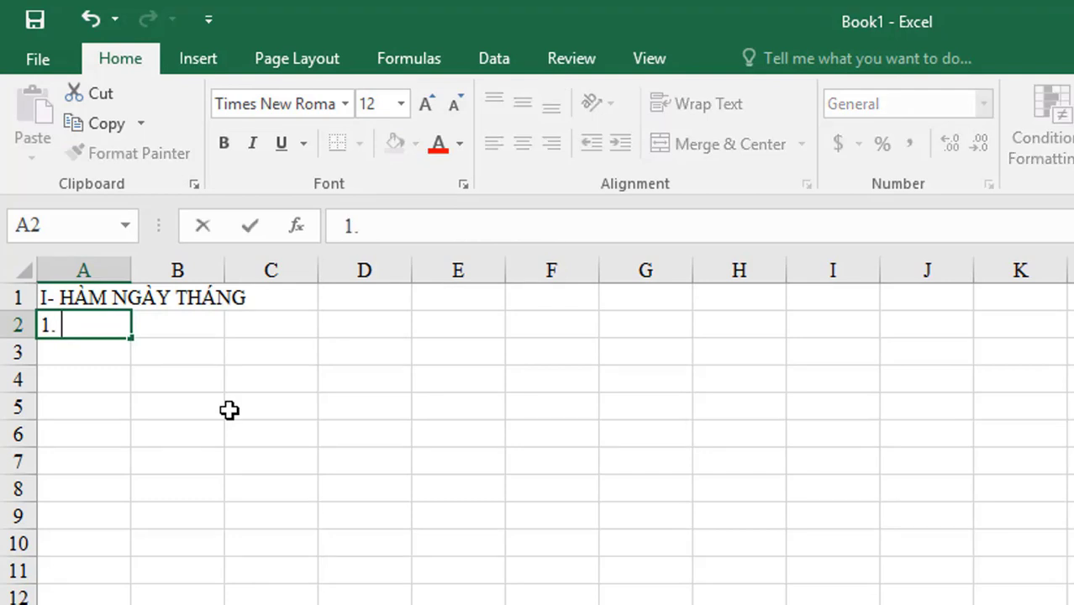
{"action": "type", "text": "DATE"}
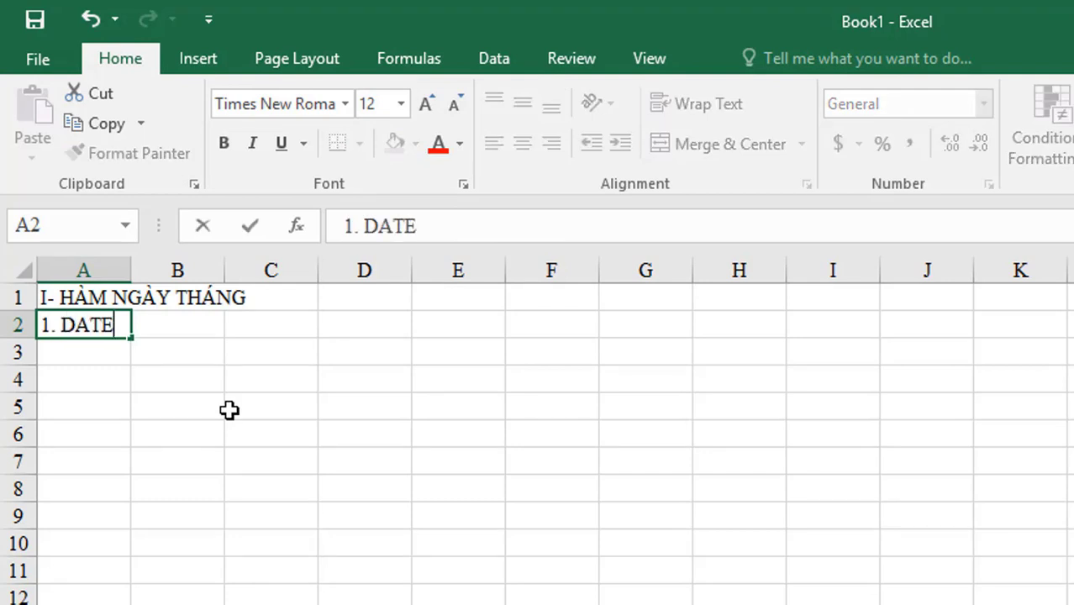
{"action": "key", "text": "Return"}
{"action": "key", "text": "Up"}
{"action": "key", "text": "Right"}
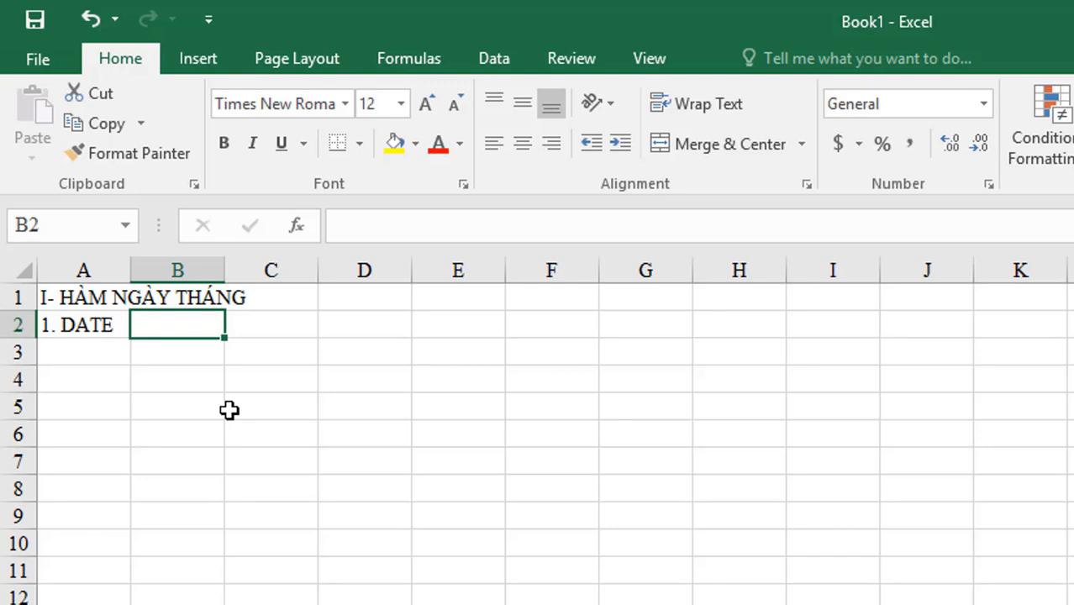
Step: Enter =DATE(2021;09;02) in B2 so it displays 02/09/21
{"action": "type", "text": "=D"}
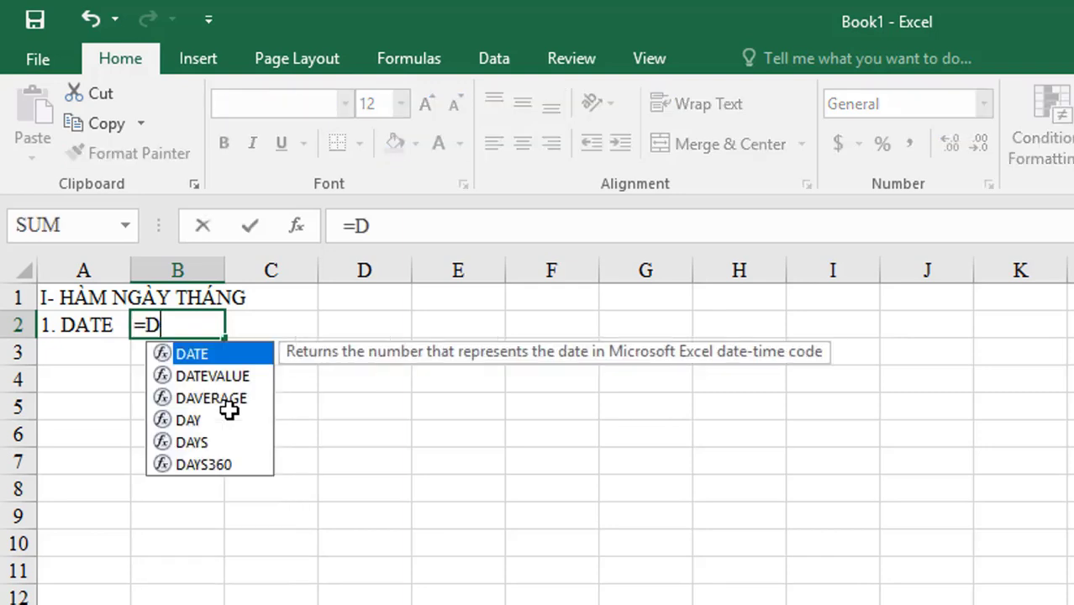
{"action": "type", "text": "ATE("}
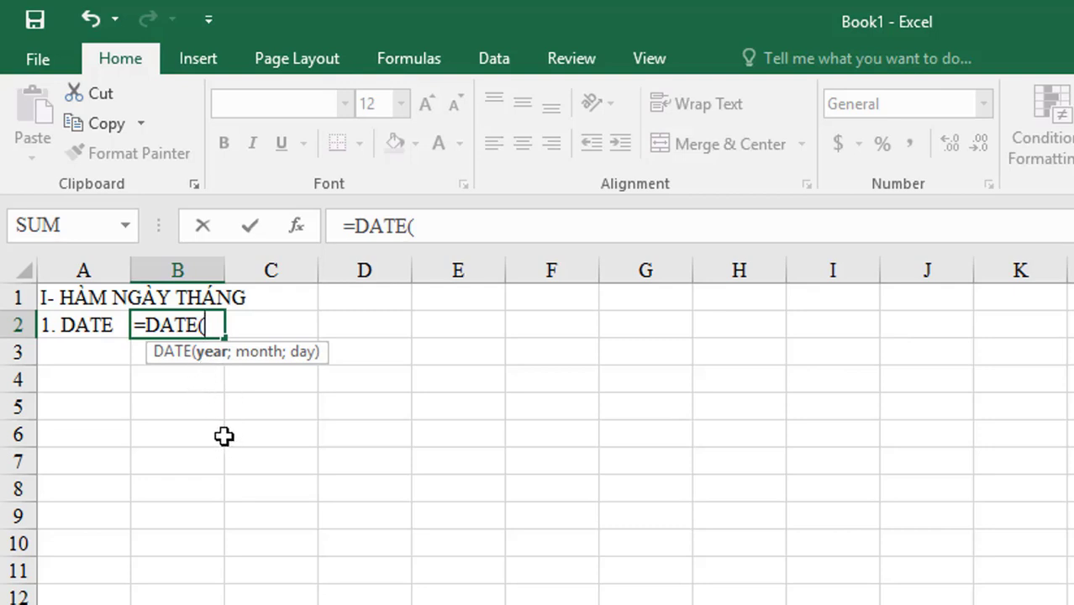
{"action": "type", "text": "2021"}
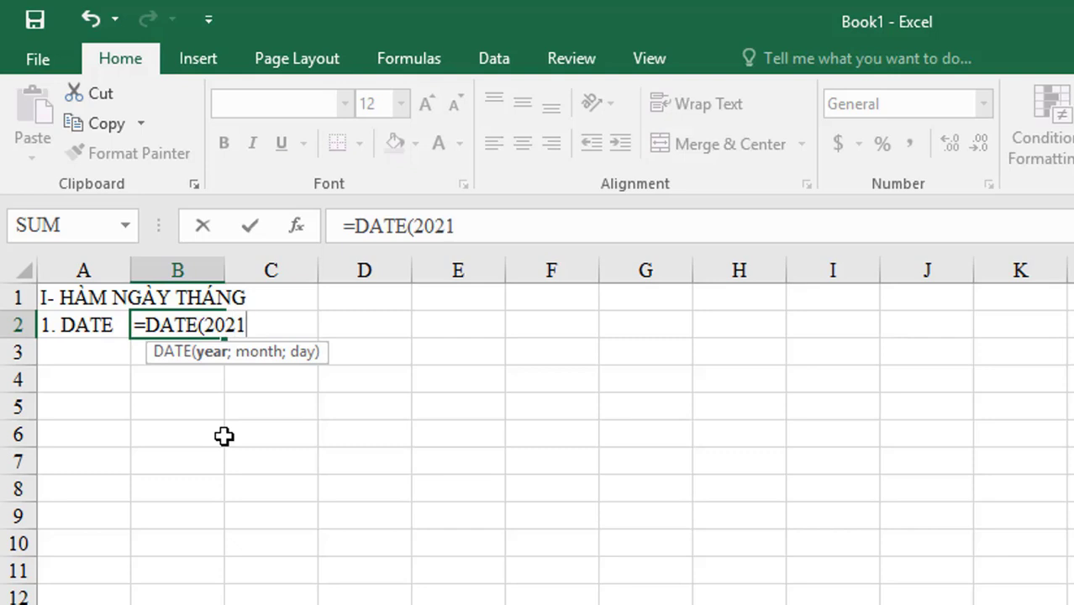
{"action": "type", "text": ";"}
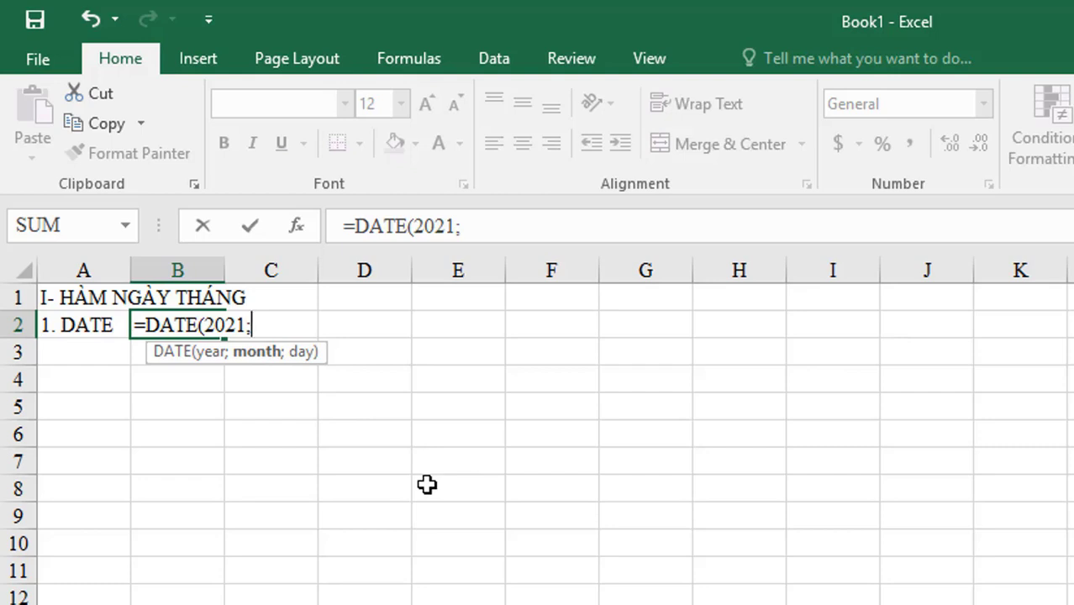
{"action": "type", "text": "09"}
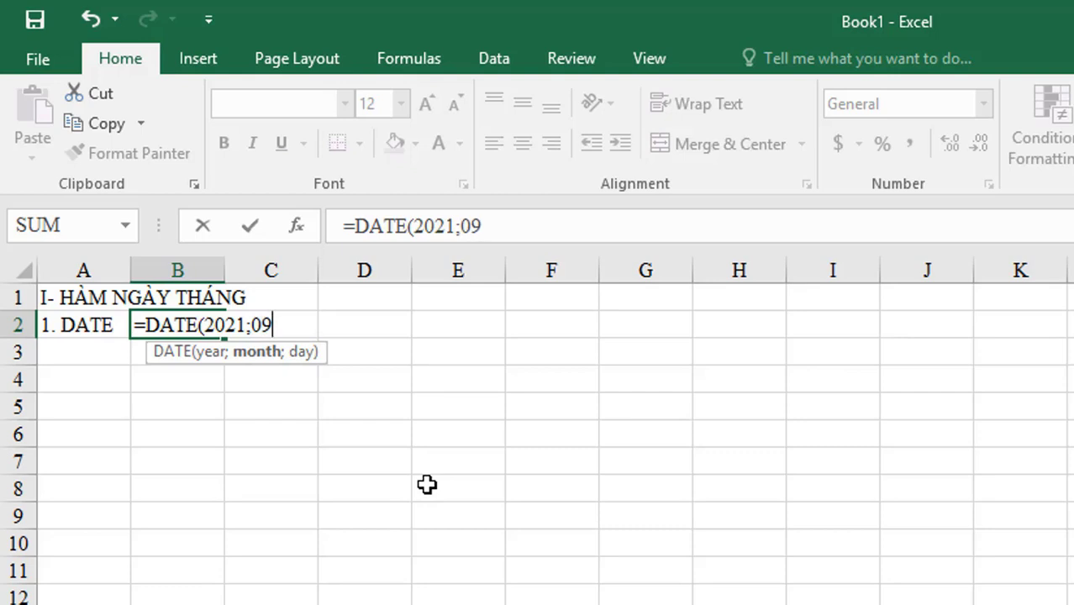
{"action": "type", "text": ";"}
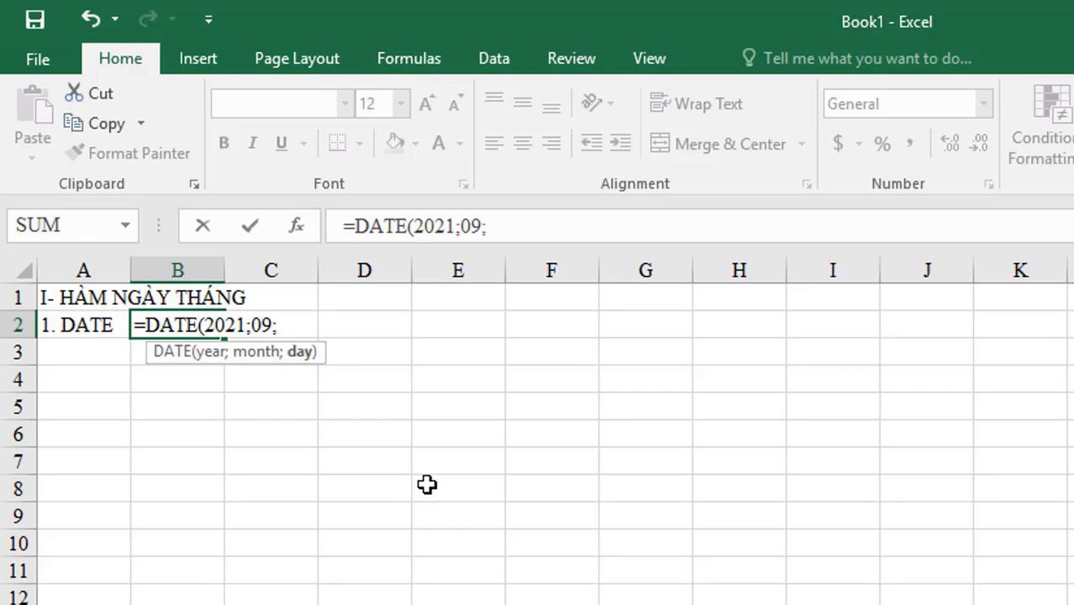
{"action": "type", "text": "02"}
{"action": "type", "text": ")"}
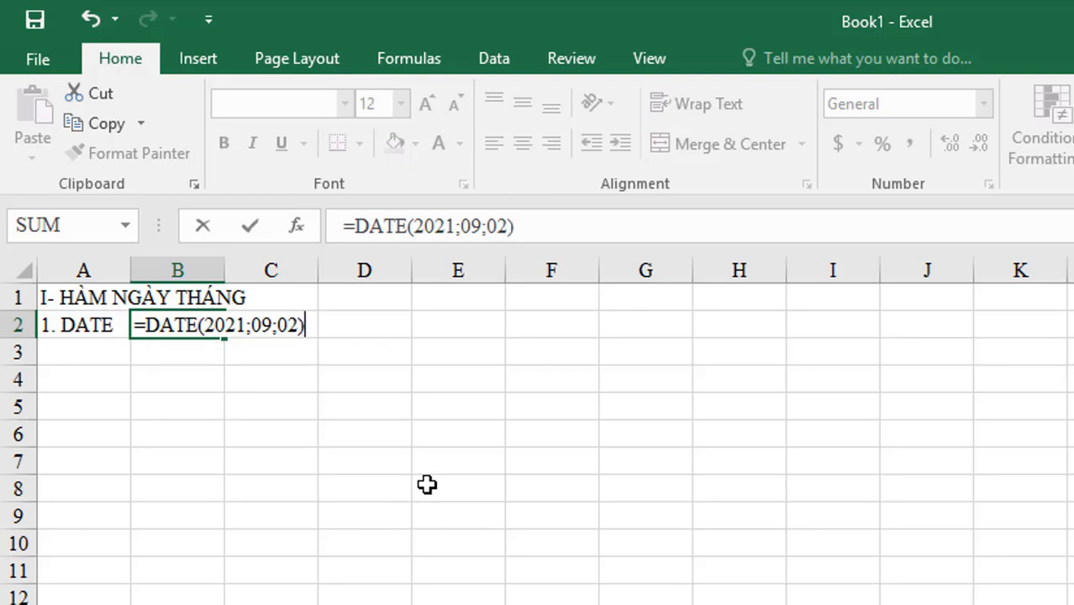
{"action": "key", "text": "Return"}
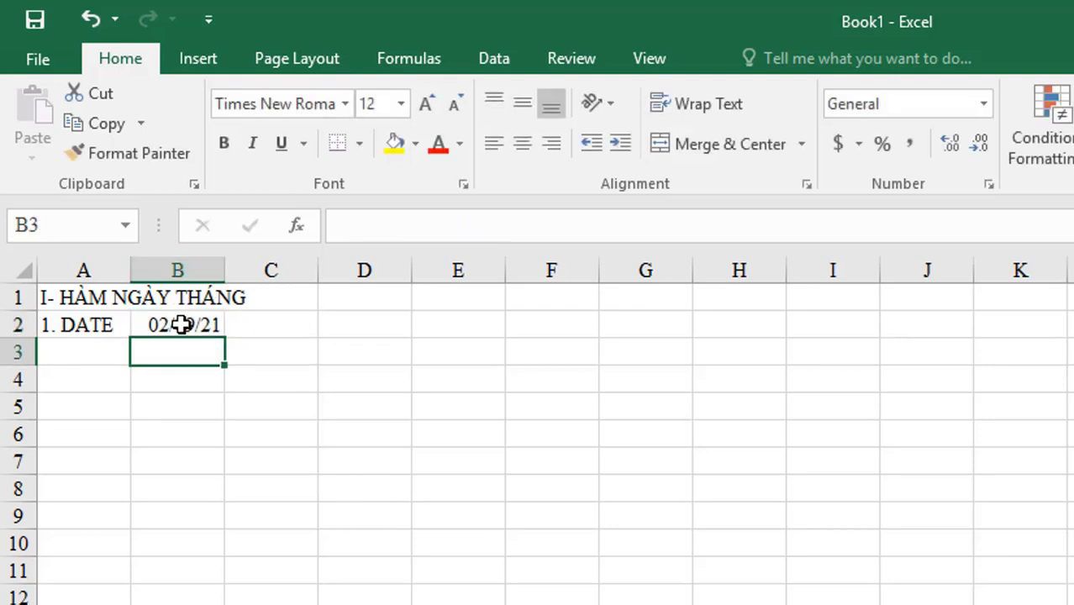
{"action": "left_click", "coordinate": [181, 324]}
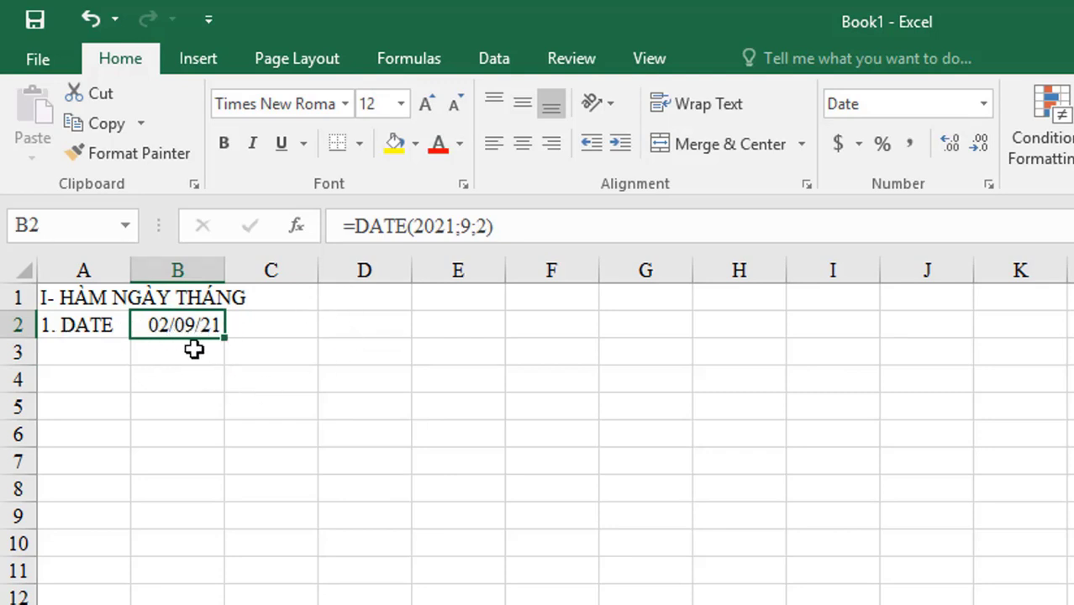
{"action": "left_click", "coordinate": [107, 352]}
Step: Enter the label '2. DAY' in A3
{"action": "type", "text": "2"}
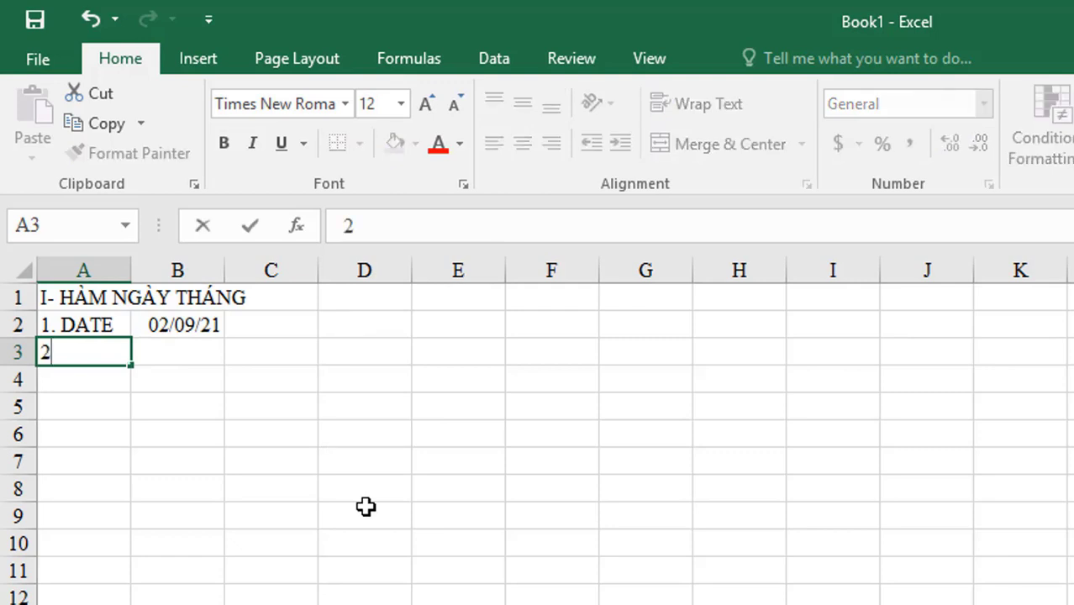
{"action": "type", "text": ". "}
{"action": "type", "text": "DAY"}
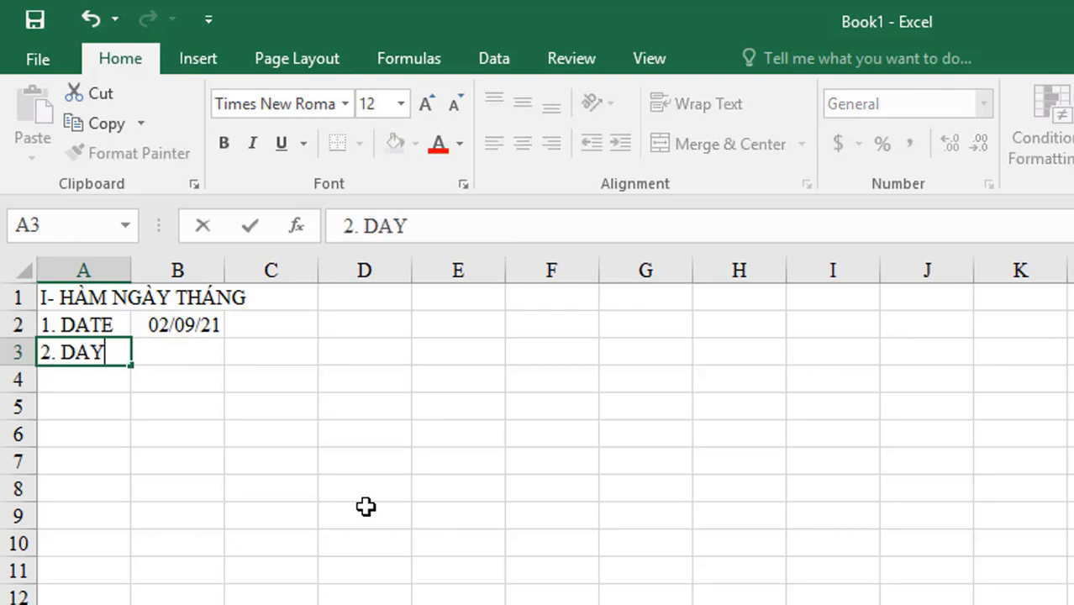
{"action": "key", "text": "Return"}
{"action": "key", "text": "Up"}
{"action": "key", "text": "Right"}
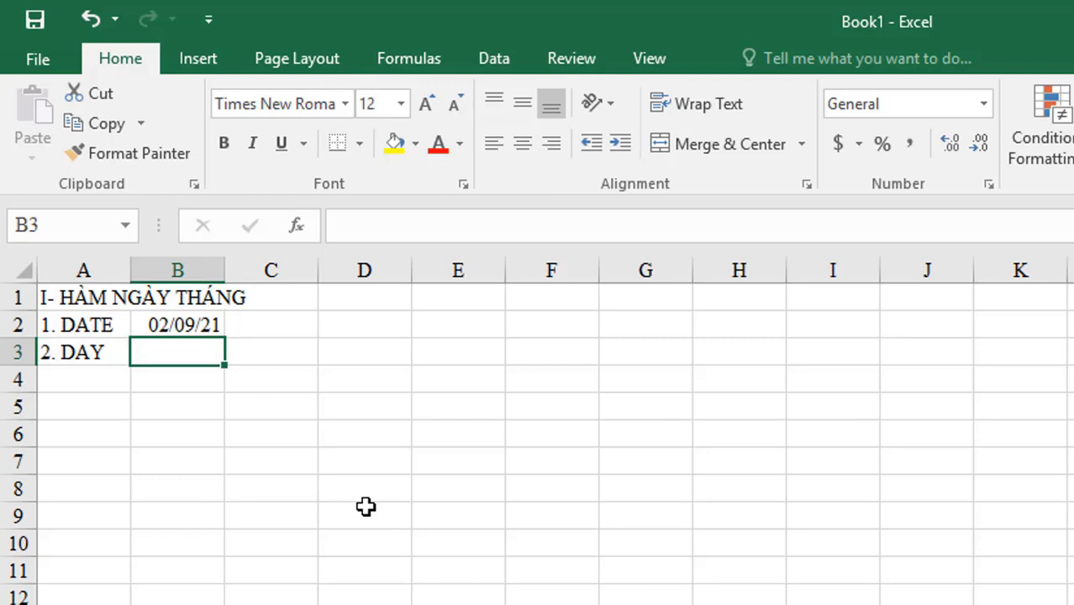
Step: Enter =DAY("02-SEP-2021") in B3, fixing the missing quote, so it returns 2
{"action": "type", "text": "=DA"}
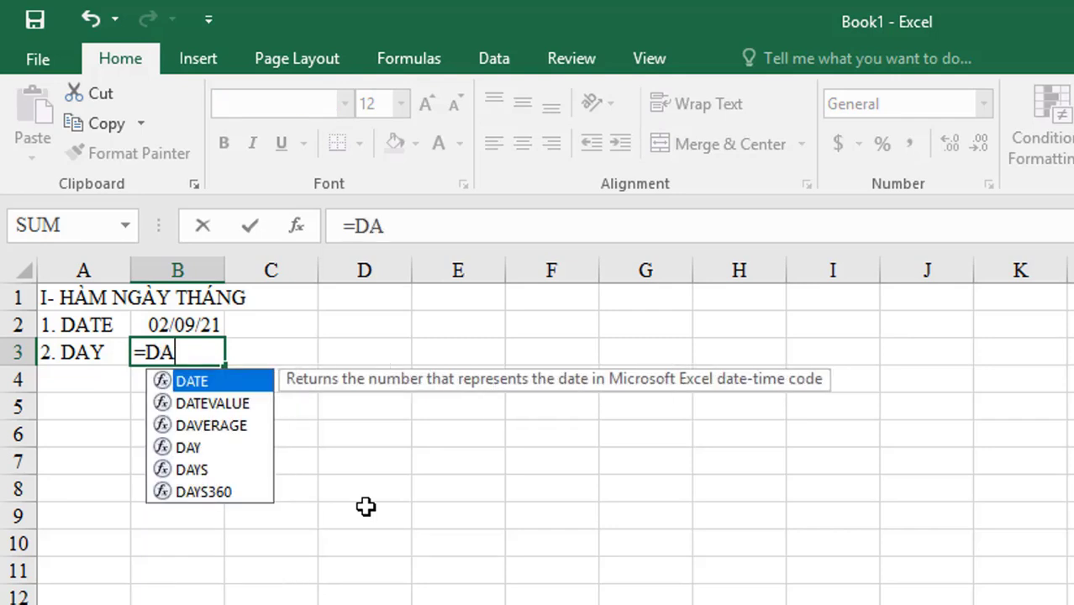
{"action": "type", "text": "Y("}
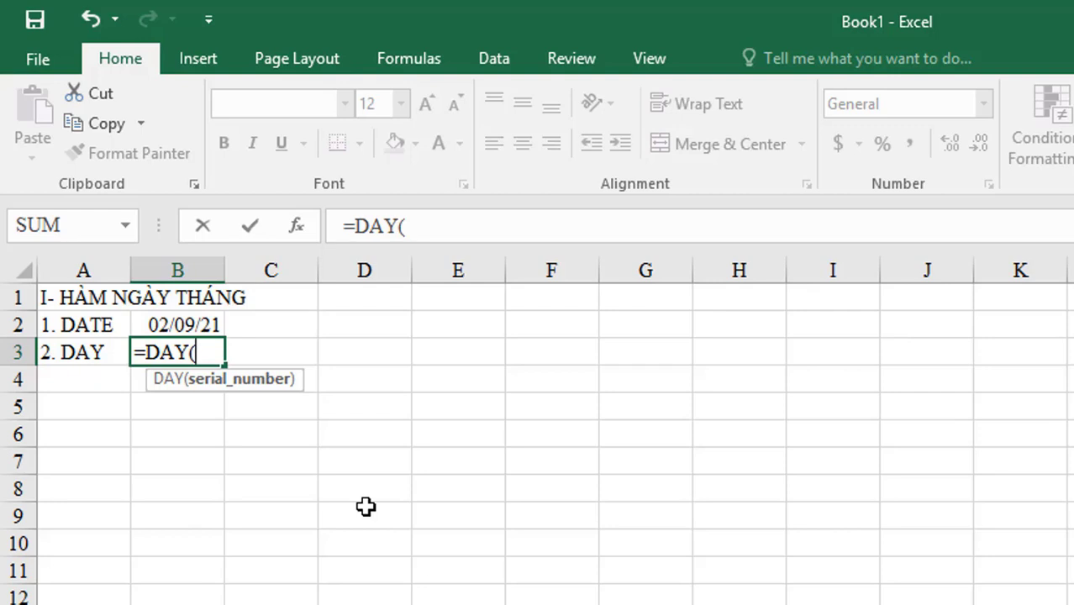
{"action": "type", "text": "\""}
{"action": "type", "text": "0"}
{"action": "type", "text": "2-"}
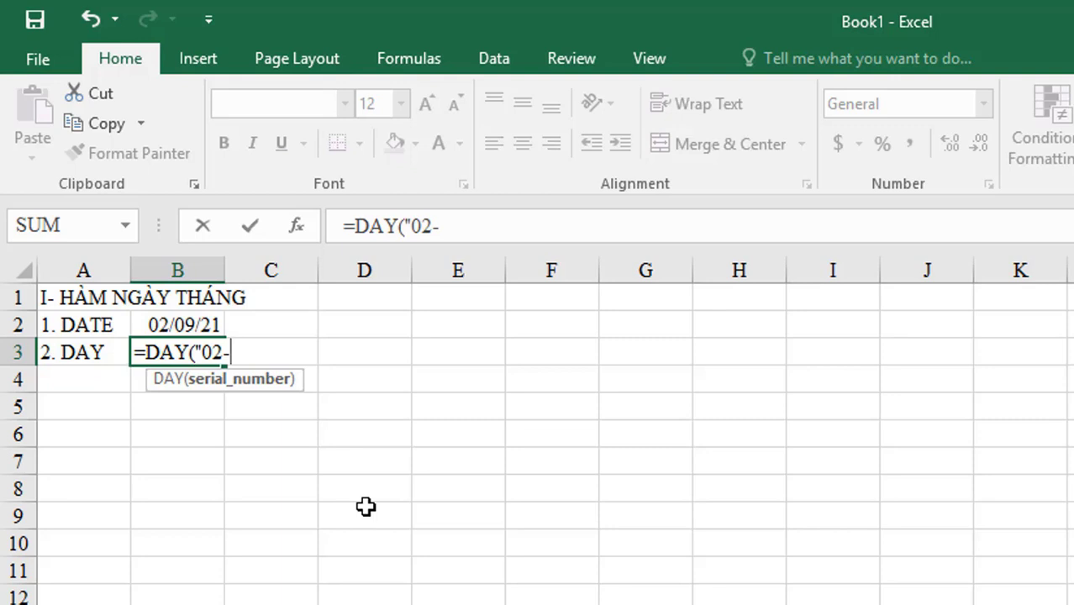
{"action": "type", "text": "SEP"}
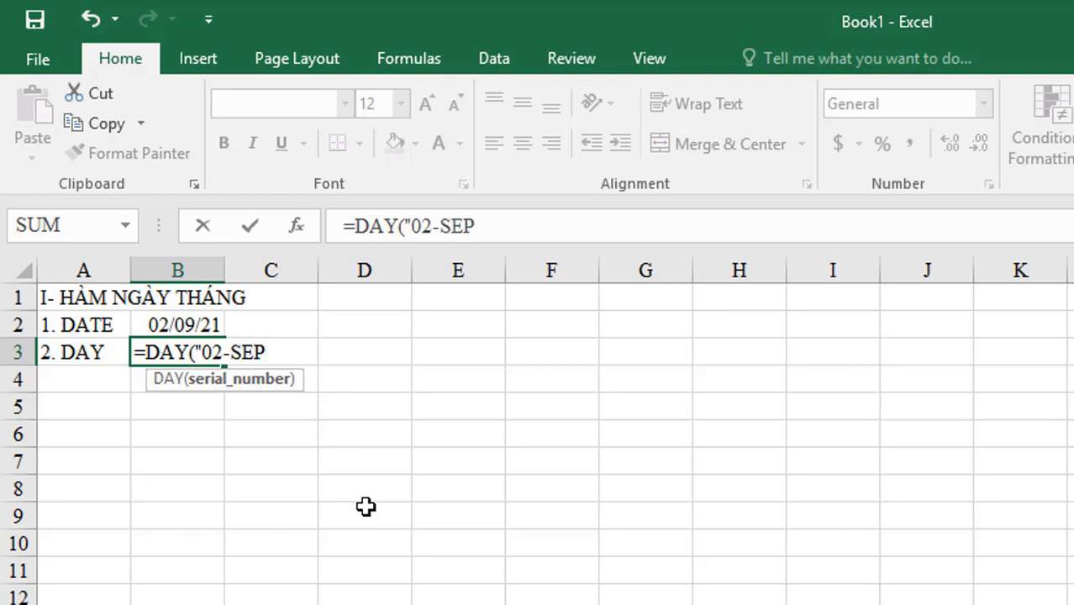
{"action": "type", "text": "-"}
{"action": "type", "text": "2021"}
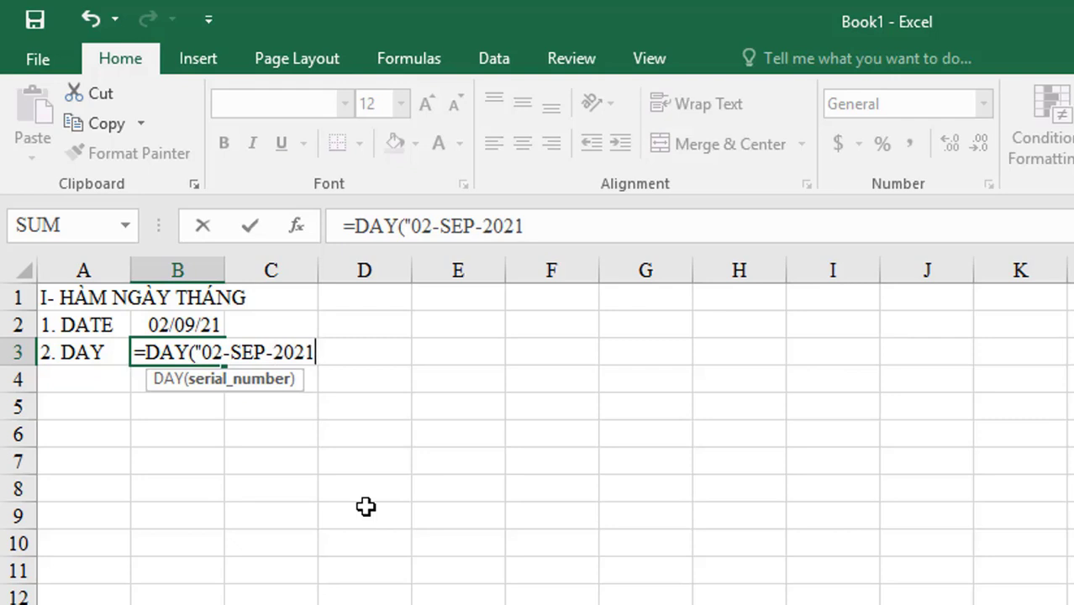
{"action": "type", "text": ")"}
{"action": "key", "text": "Return"}
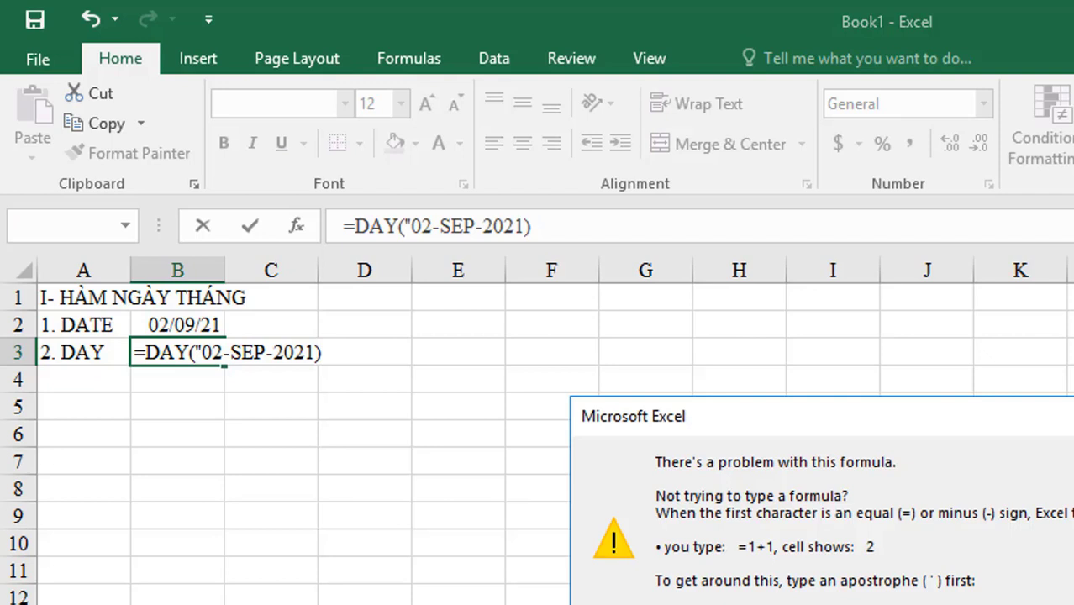
{"action": "key", "text": "Return"}
{"action": "key", "text": "Left"}
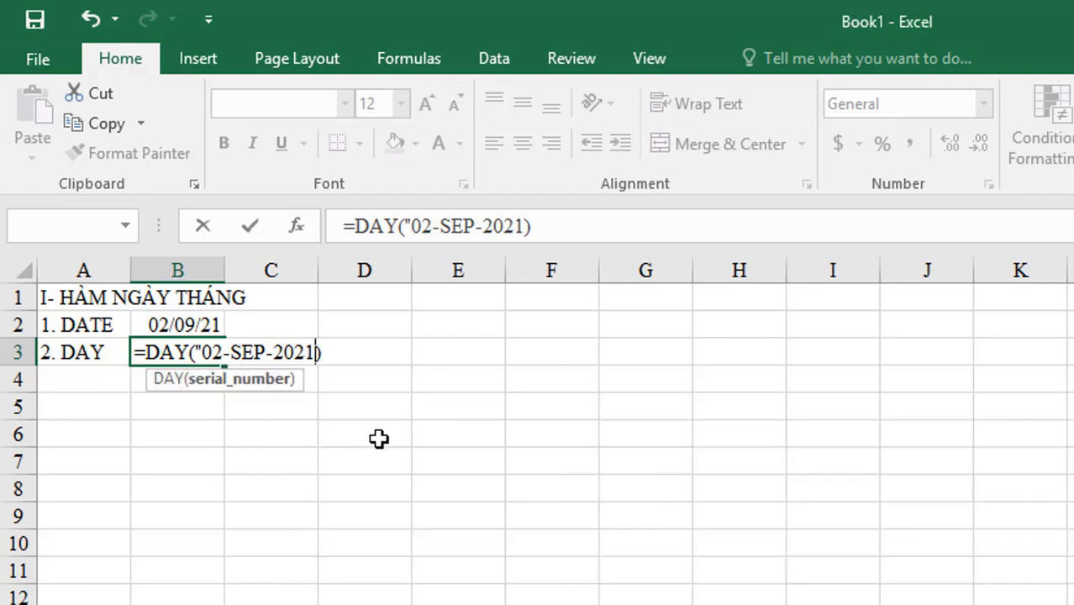
{"action": "type", "text": "\""}
{"action": "left_click", "coordinate": [338, 351]}
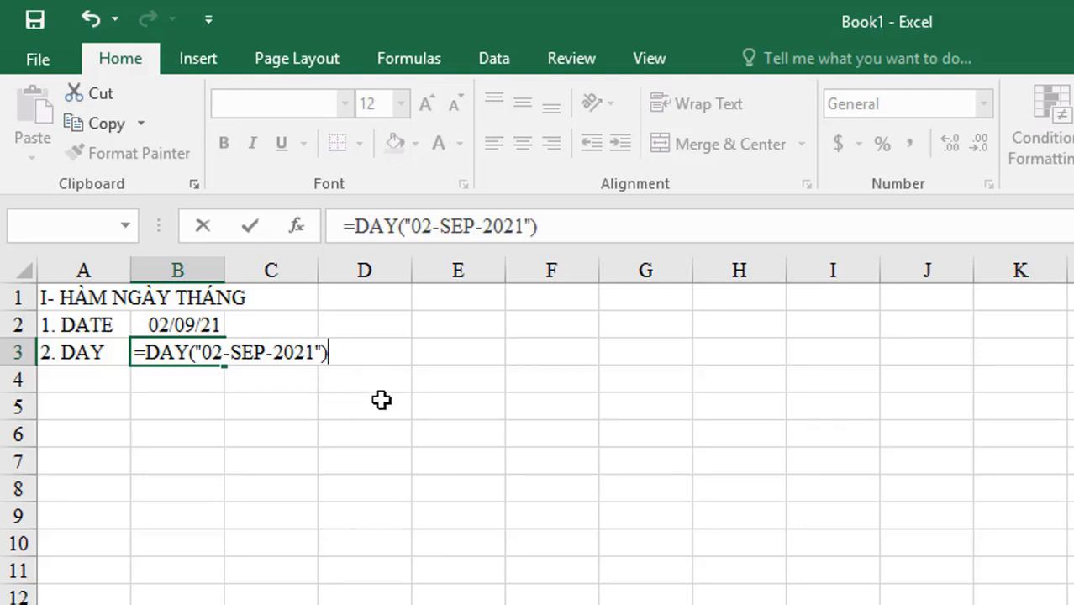
{"action": "key", "text": "Return"}
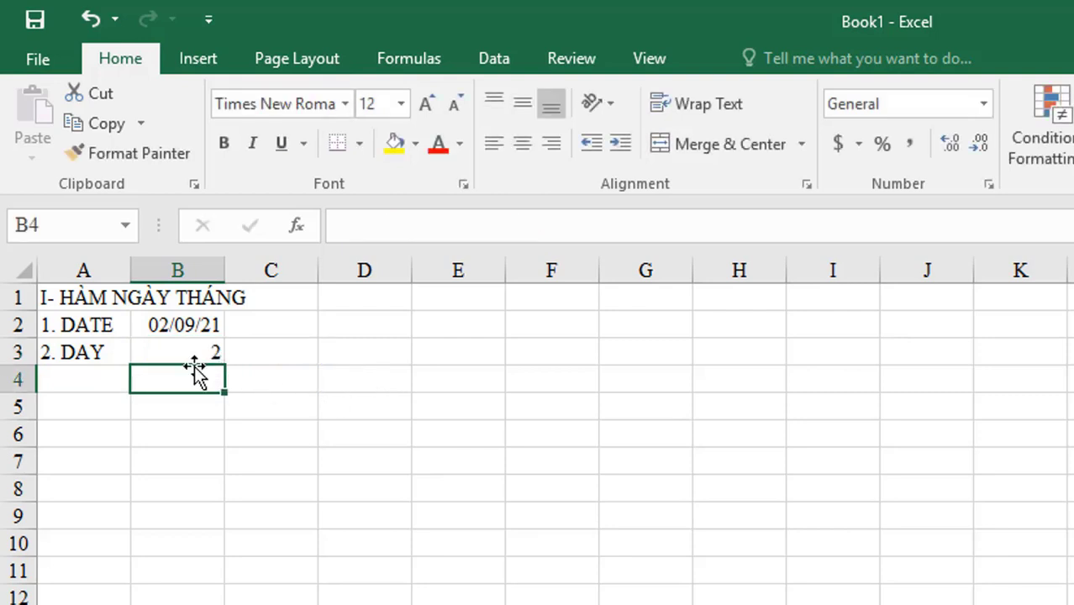
{"action": "left_click", "coordinate": [193, 357]}
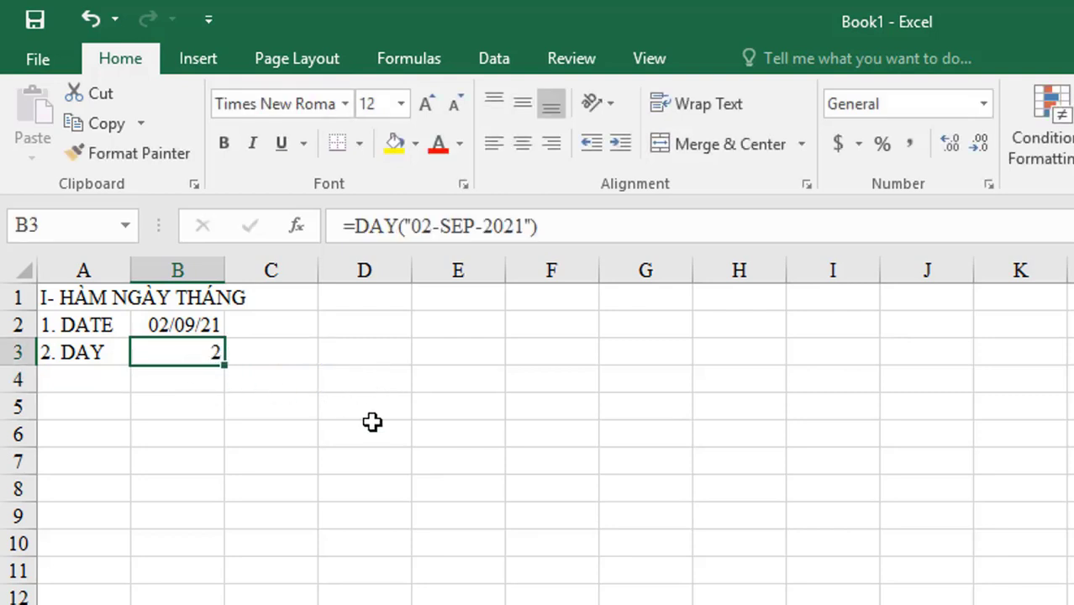
{"action": "key", "text": "Return"}
{"action": "left_click", "coordinate": [181, 352]}
{"action": "left_click", "coordinate": [111, 382]}
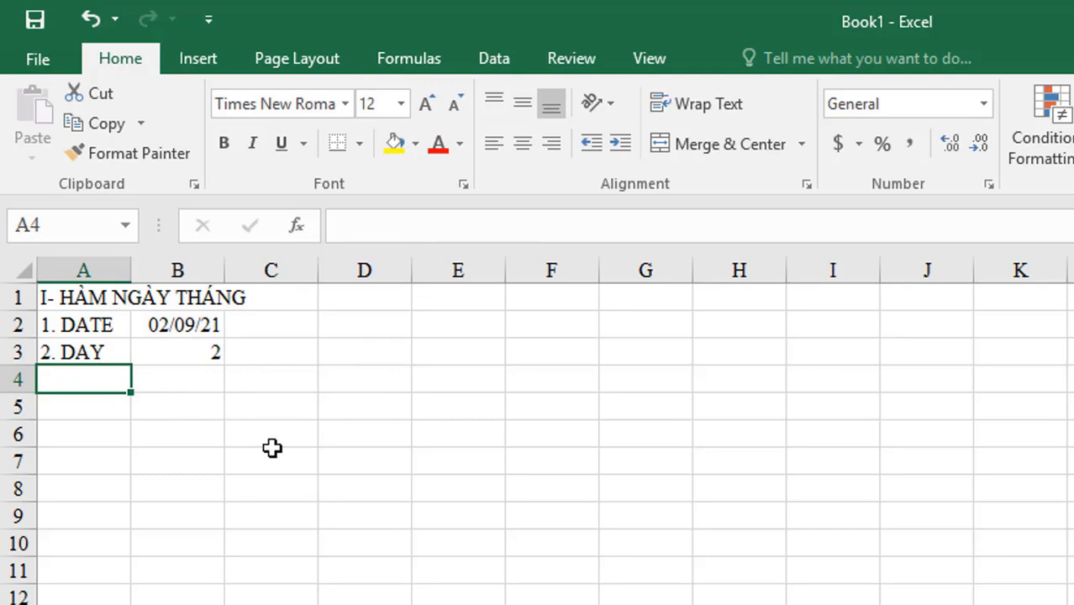
Step: Add '3. NOW' in A4 and =NOW() in B4, showing 02/09/21 18:56
{"action": "type", "text": "3. "}
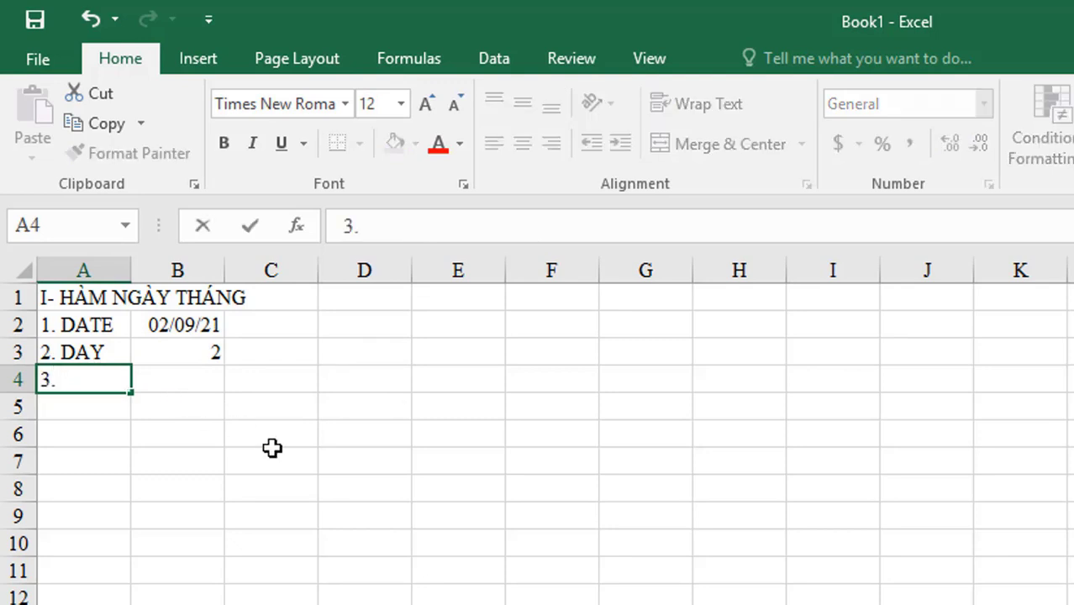
{"action": "type", "text": "NOW"}
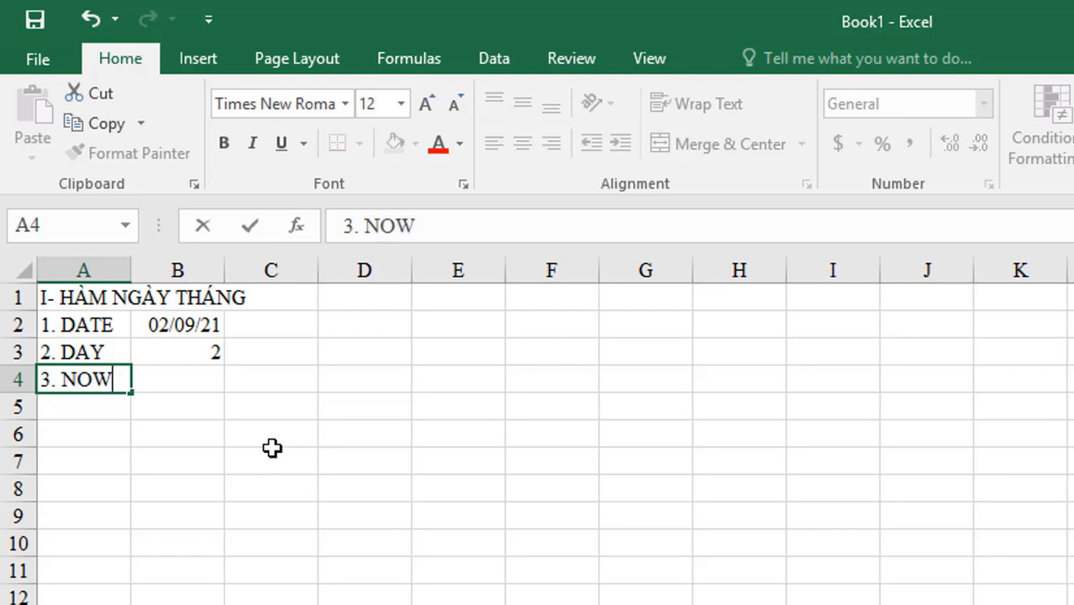
{"action": "key", "text": "Tab"}
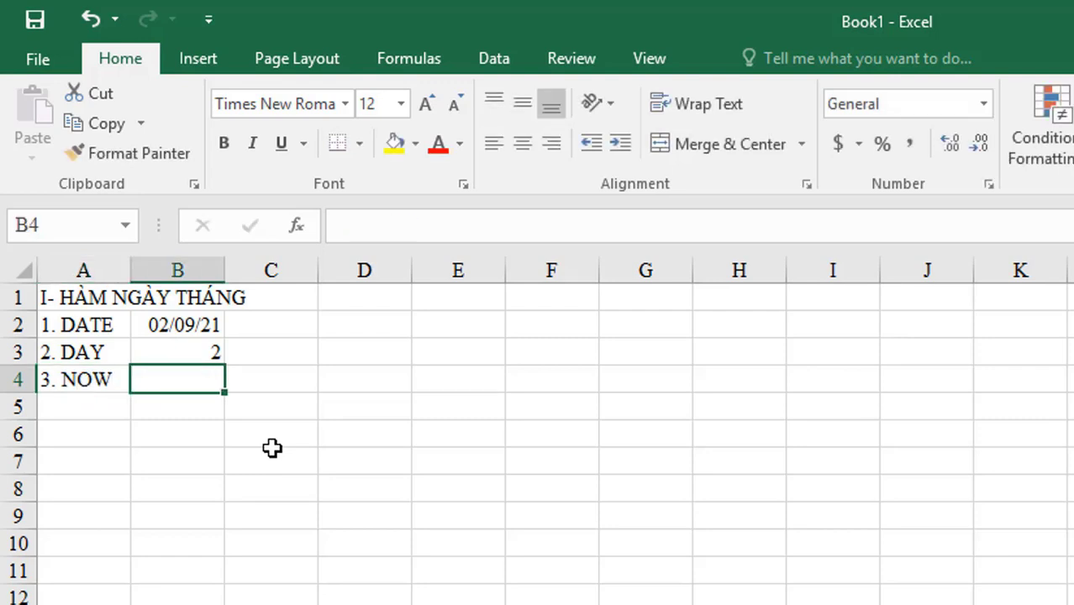
{"action": "type", "text": "=MO"}
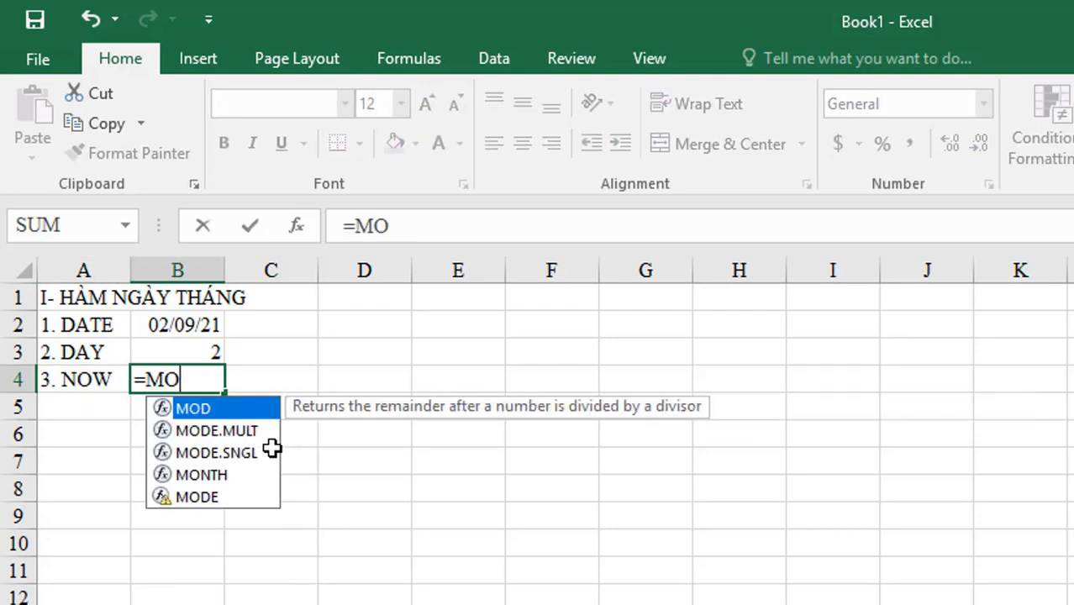
{"action": "type", "text": "ww"}
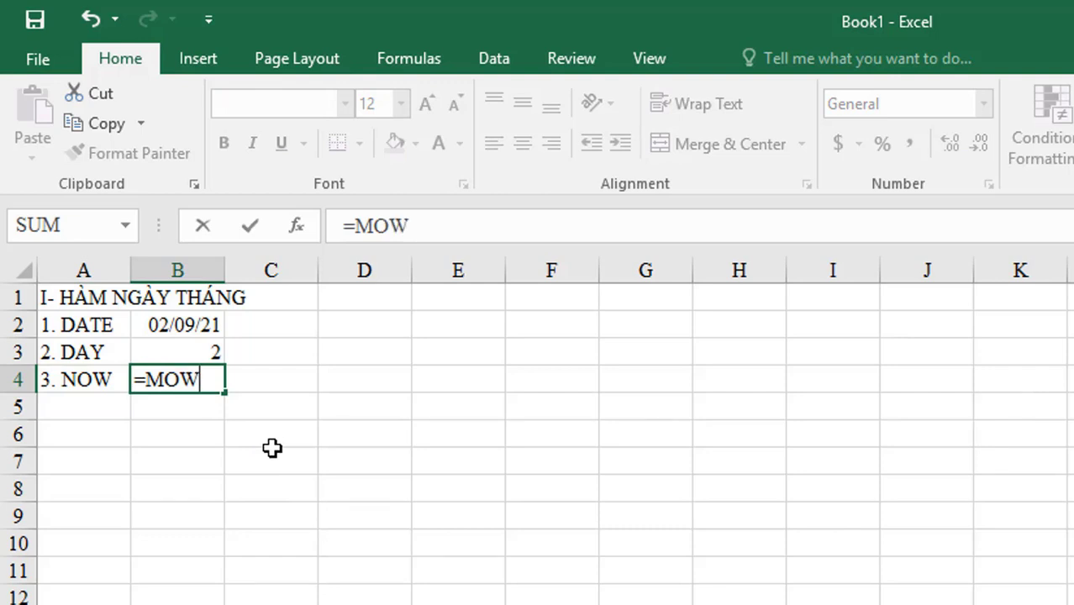
{"action": "key", "text": "BackSpace"}
{"action": "key", "text": "BackSpace"}
{"action": "key", "text": "BackSpace"}
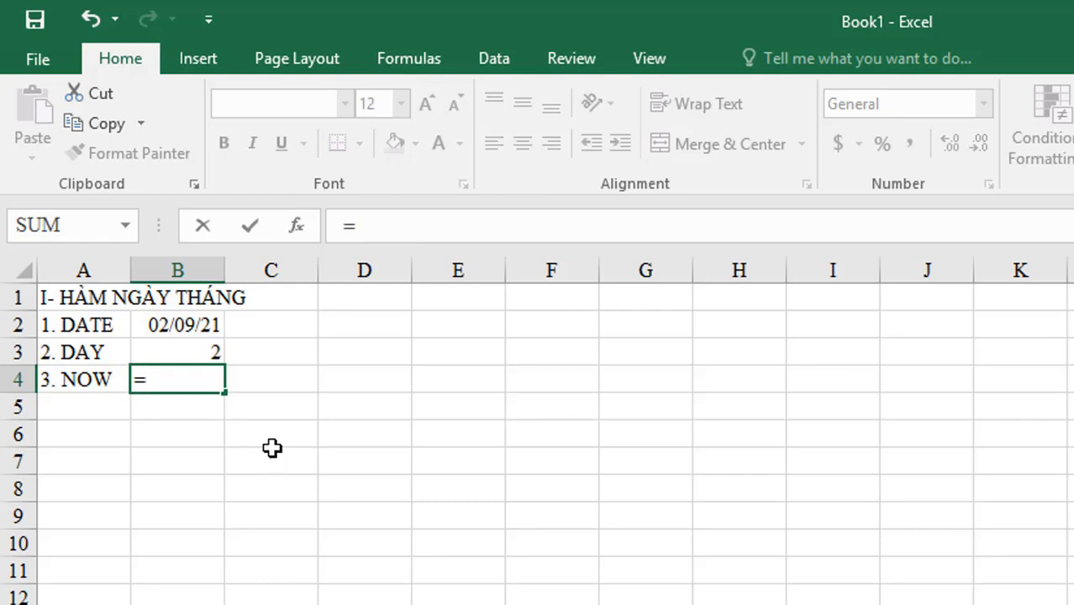
{"action": "type", "text": "NOww"}
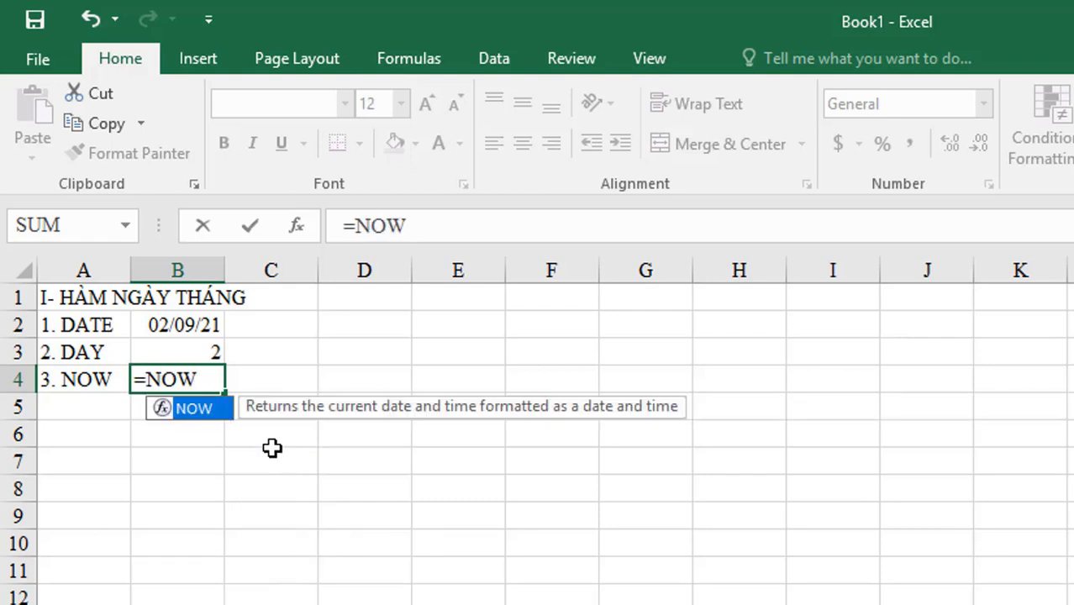
{"action": "type", "text": "("}
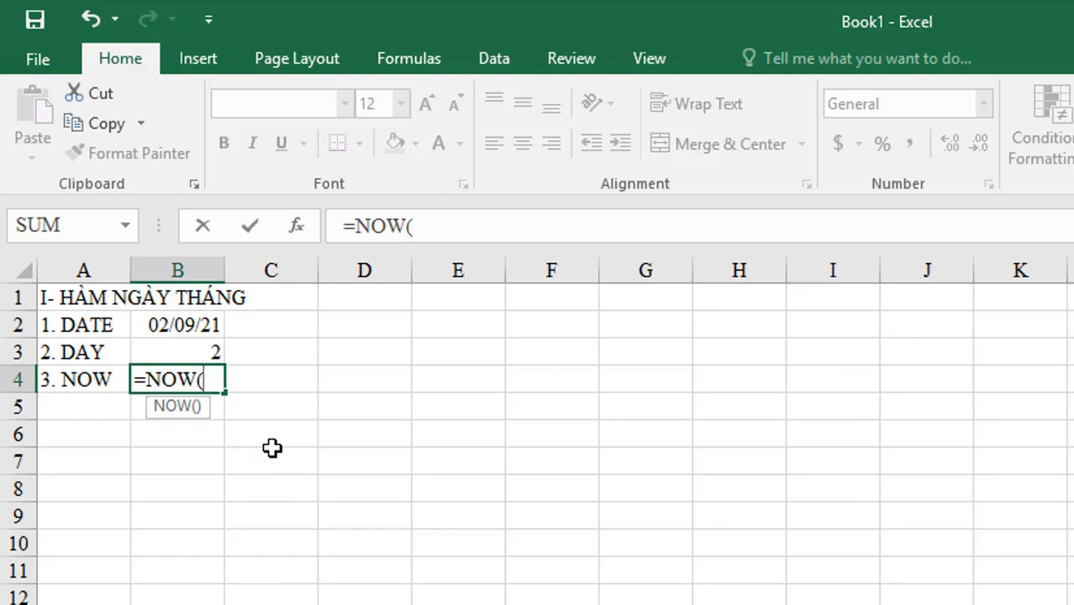
{"action": "type", "text": ")"}
{"action": "key", "text": "Return"}
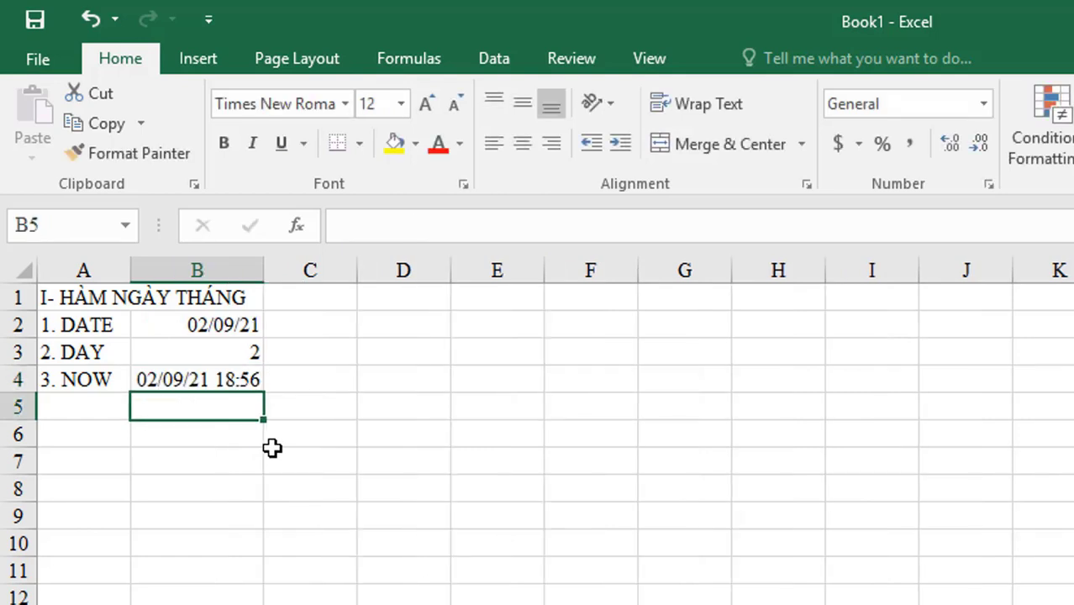
{"action": "left_click", "coordinate": [201, 375]}
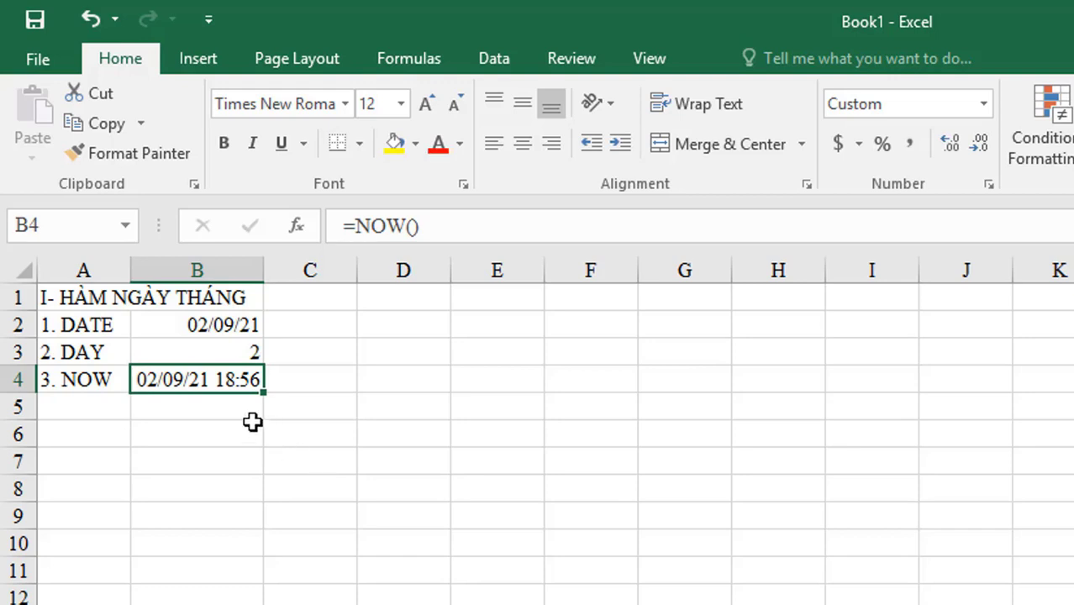
Step: Add '4. TODAY' in A5 with =TODAY() in B5, showing 02/09/21
{"action": "key", "text": "Return"}
{"action": "left_click", "coordinate": [238, 371]}
{"action": "left_click", "coordinate": [108, 410]}
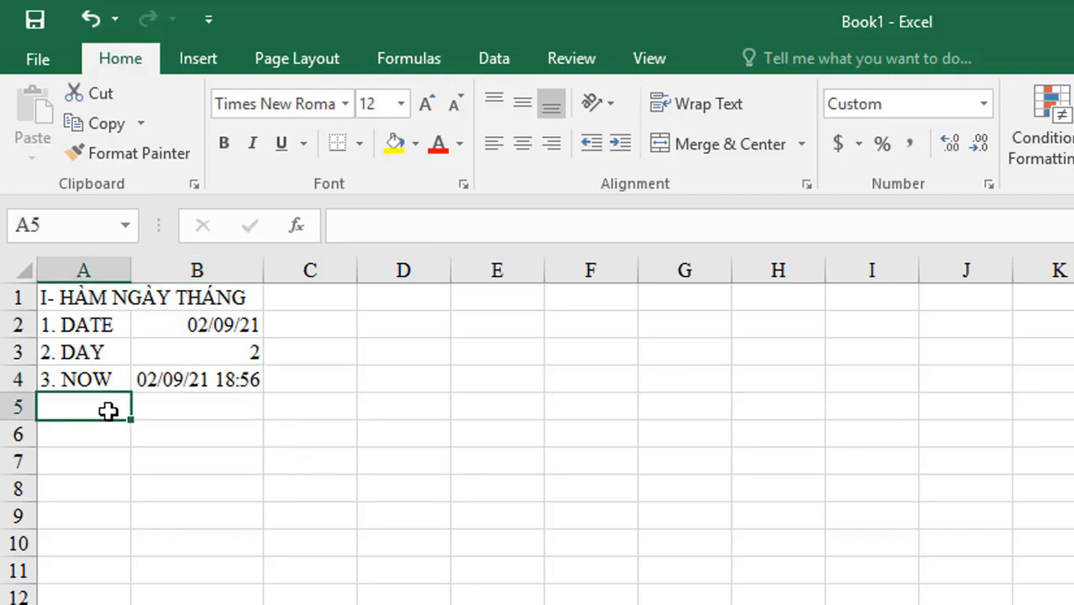
{"action": "type", "text": "4. "}
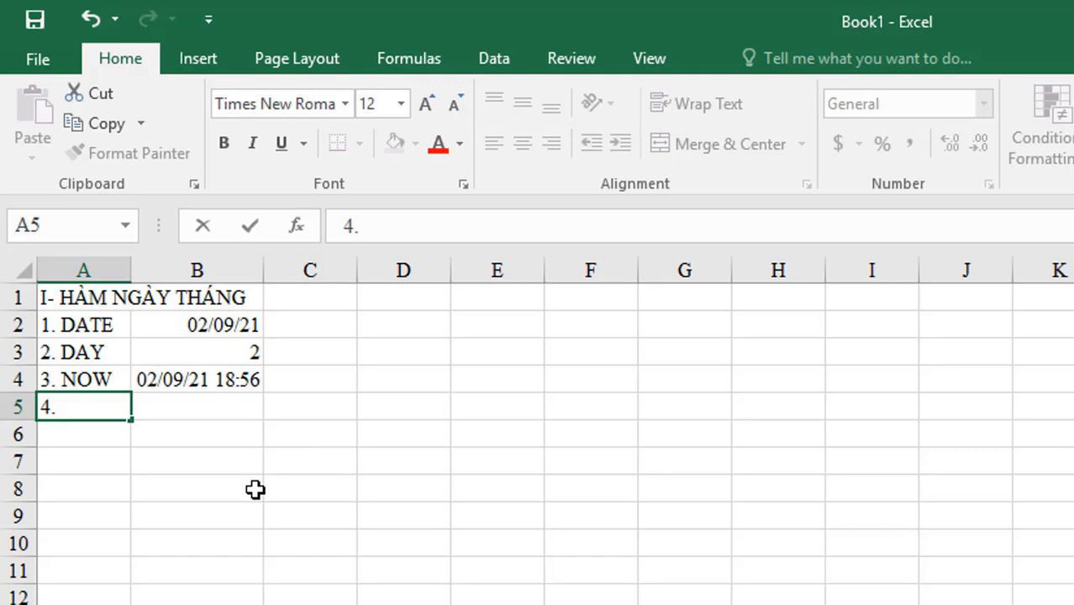
{"action": "type", "text": "TODAY"}
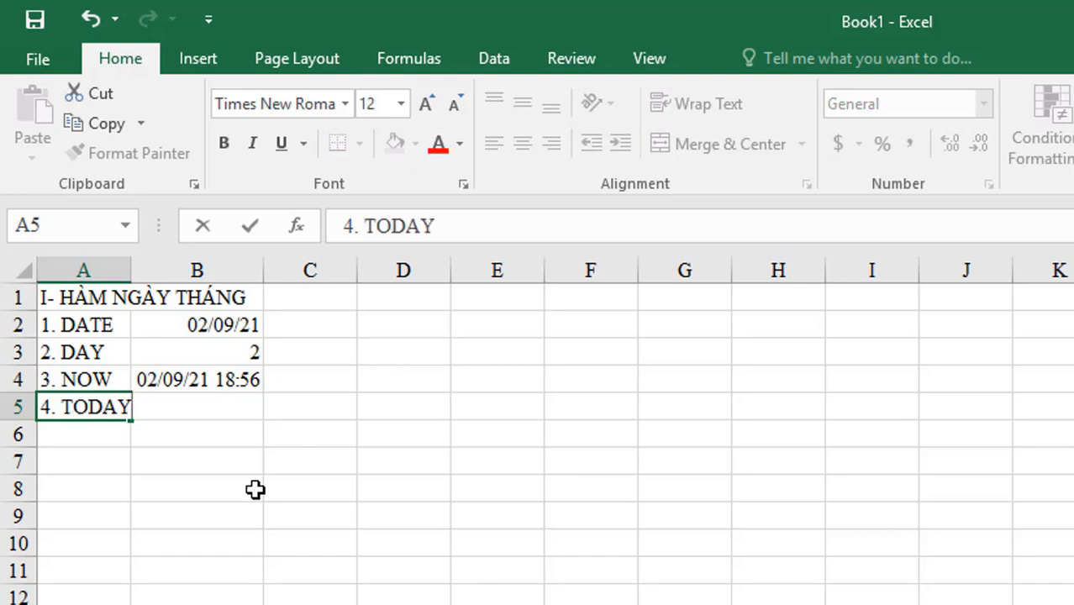
{"action": "key", "text": "Return"}
{"action": "key", "text": "Up"}
{"action": "key", "text": "Right"}
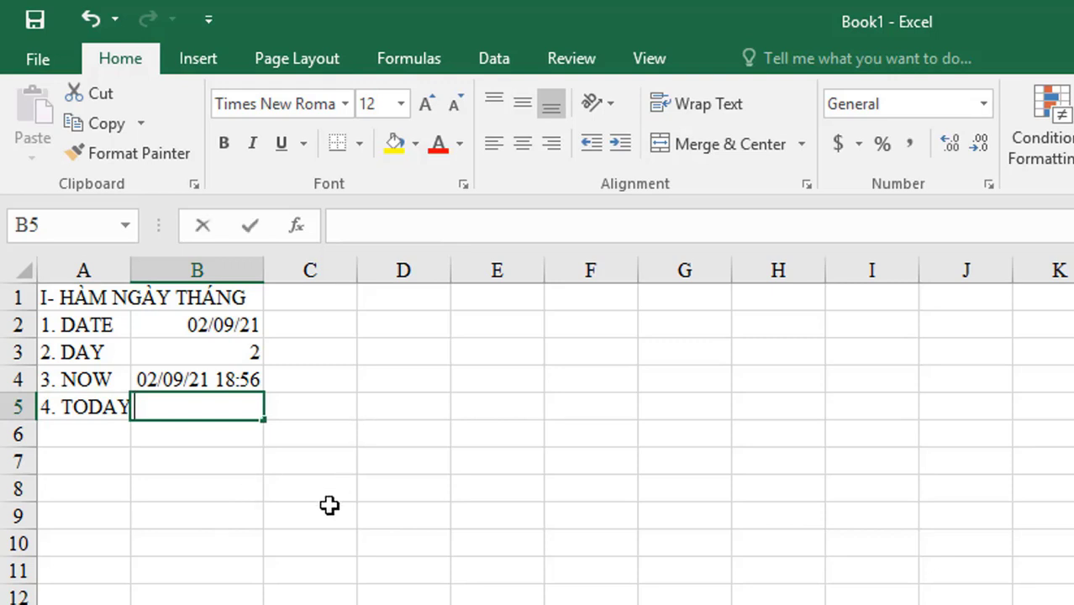
{"action": "type", "text": "=TODAY"}
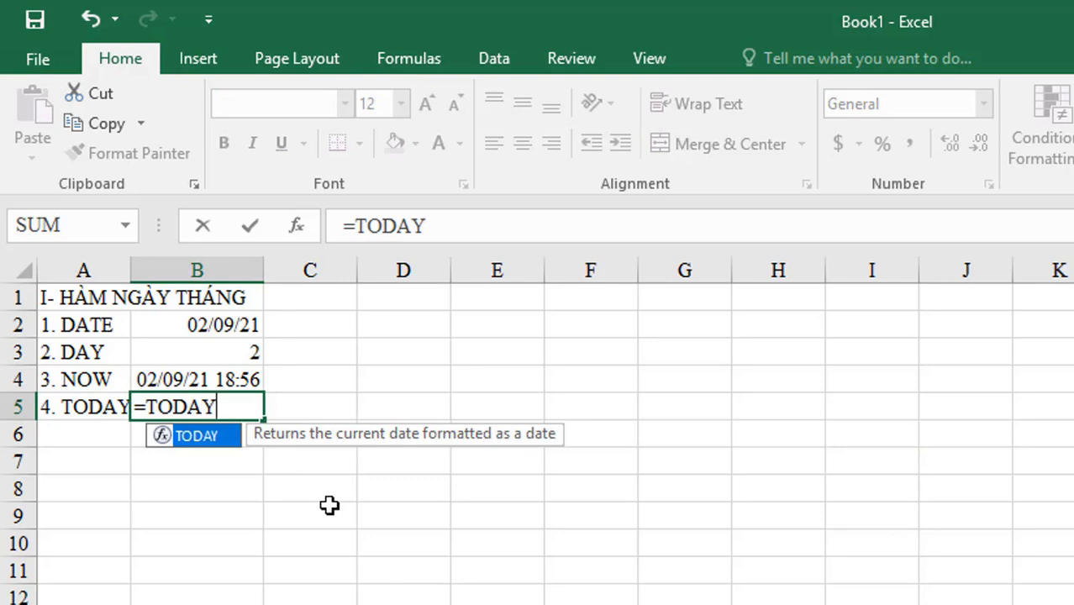
{"action": "type", "text": "()"}
{"action": "key", "text": "Return"}
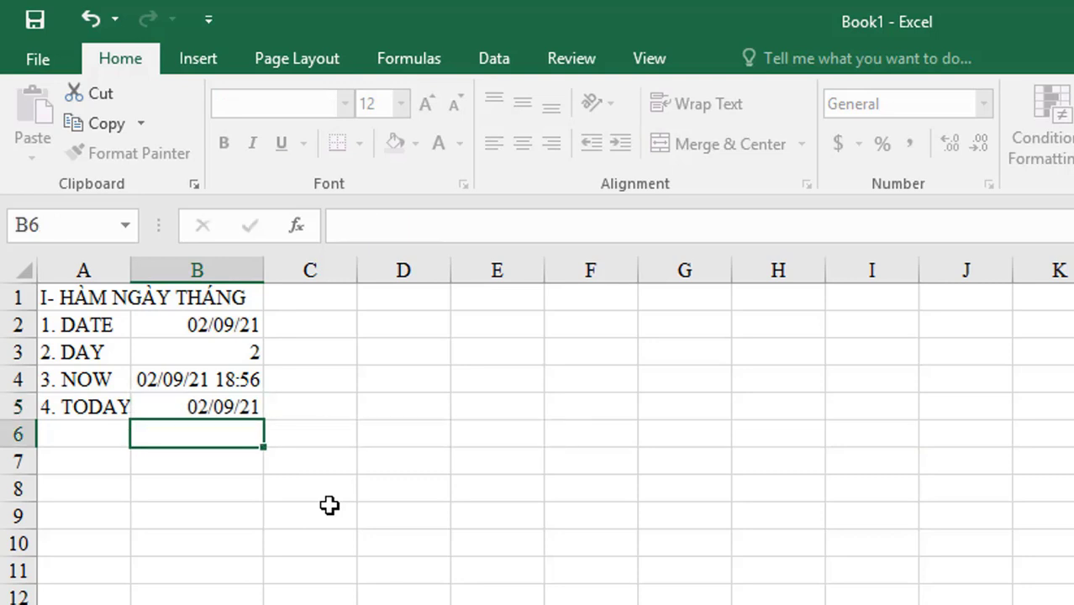
{"action": "left_click", "coordinate": [199, 405]}
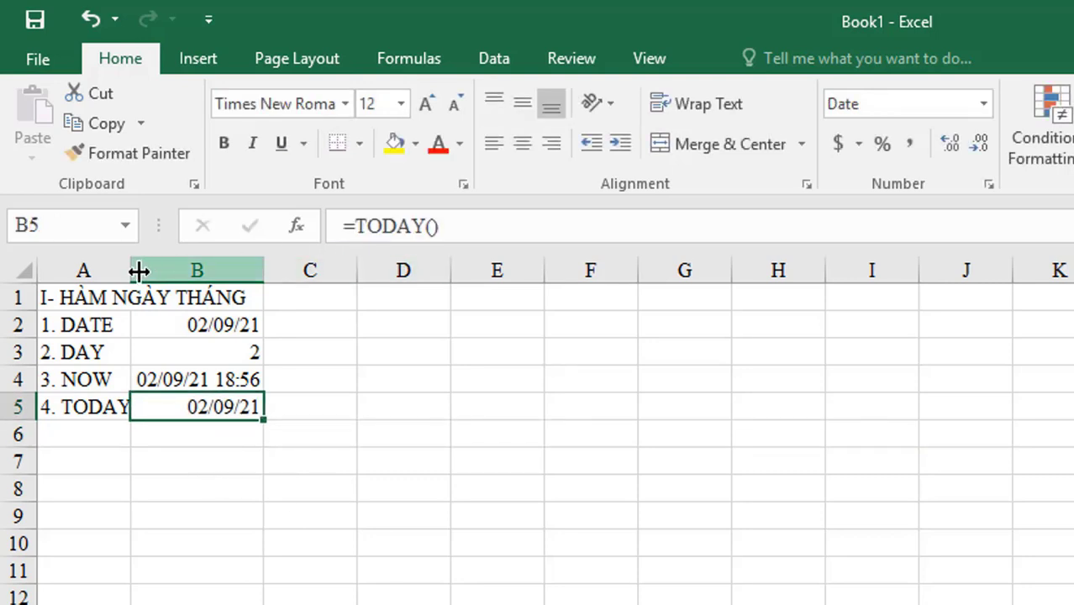
Step: Widen column A so the date function labels fit
{"action": "left_click_drag", "start_coordinate": [132, 270], "coordinate": [141, 270]}
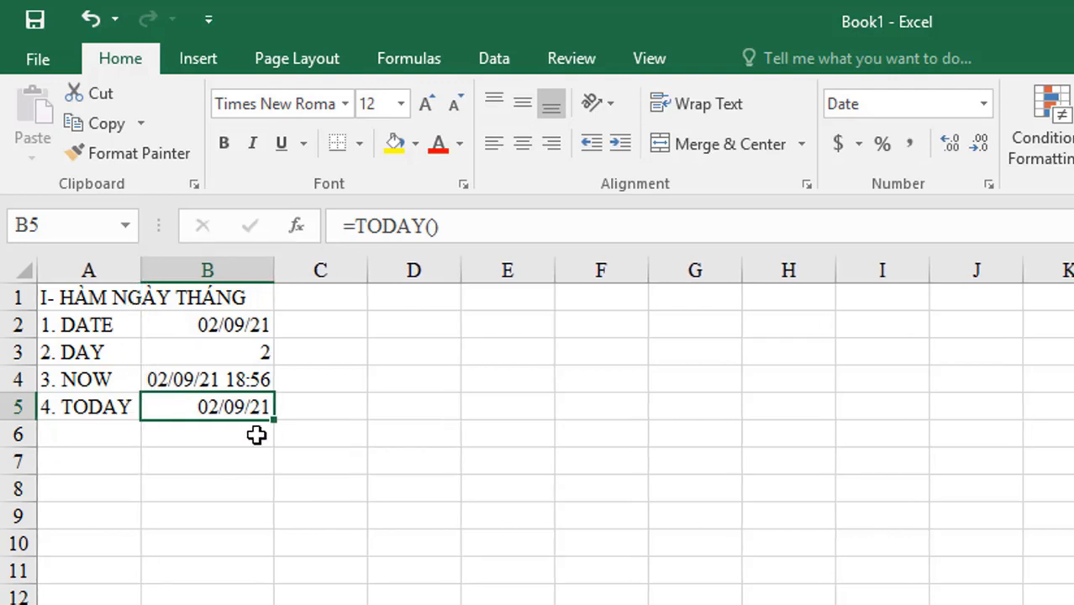
{"action": "left_click", "coordinate": [210, 454]}
{"action": "left_click", "coordinate": [235, 404]}
Step: Give the heading across A1:B1 a yellow fill
{"action": "left_click", "coordinate": [63, 299]}
{"action": "left_click", "coordinate": [395, 147]}
{"action": "left_click", "coordinate": [292, 469]}
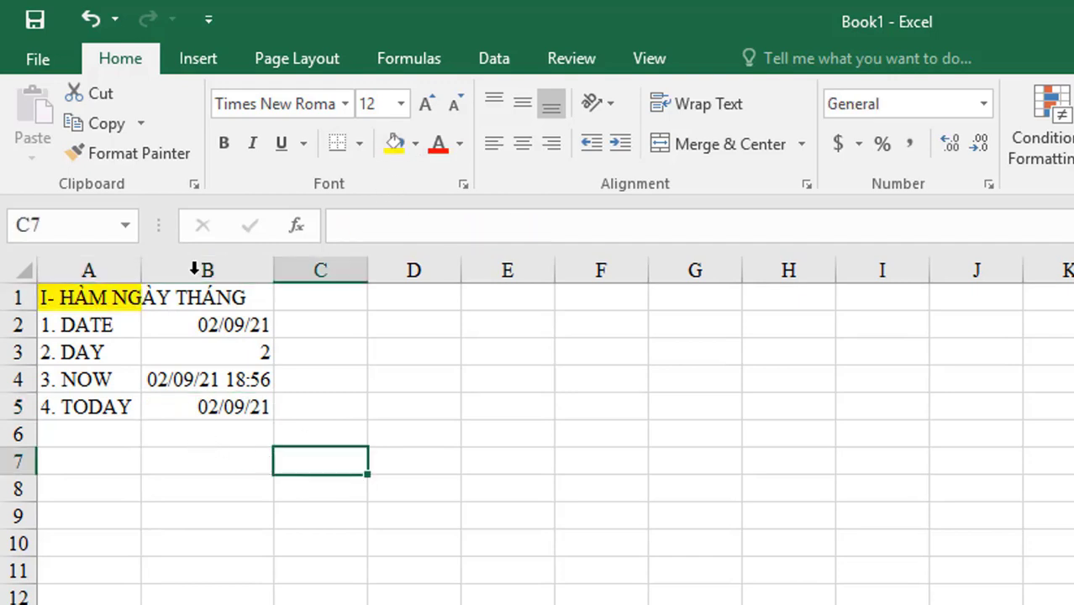
{"action": "left_click_drag", "start_coordinate": [86, 294], "coordinate": [228, 289]}
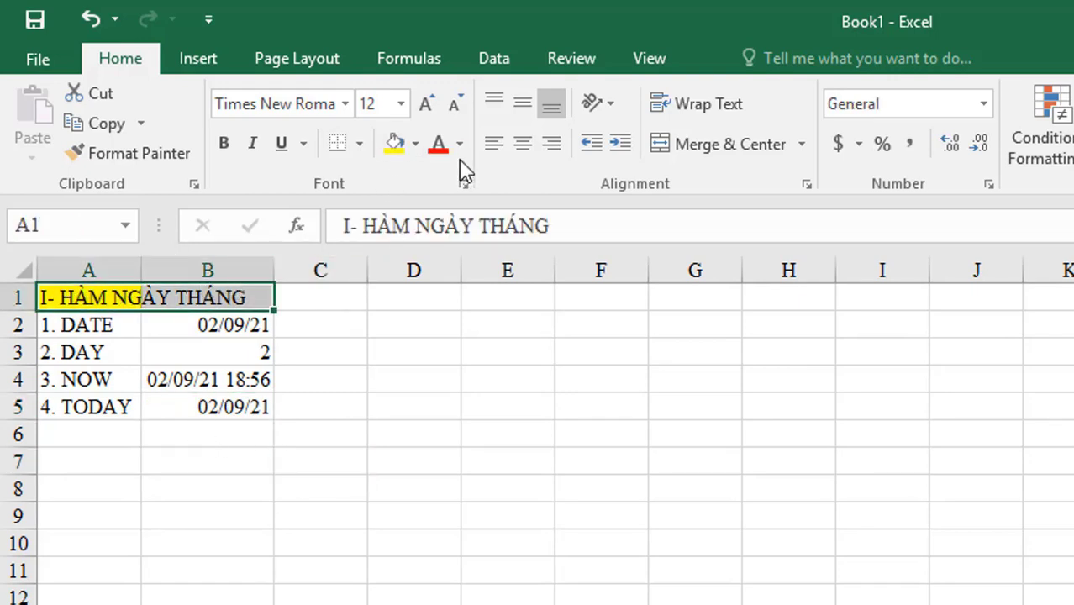
{"action": "left_click", "coordinate": [390, 147]}
{"action": "left_click", "coordinate": [285, 486]}
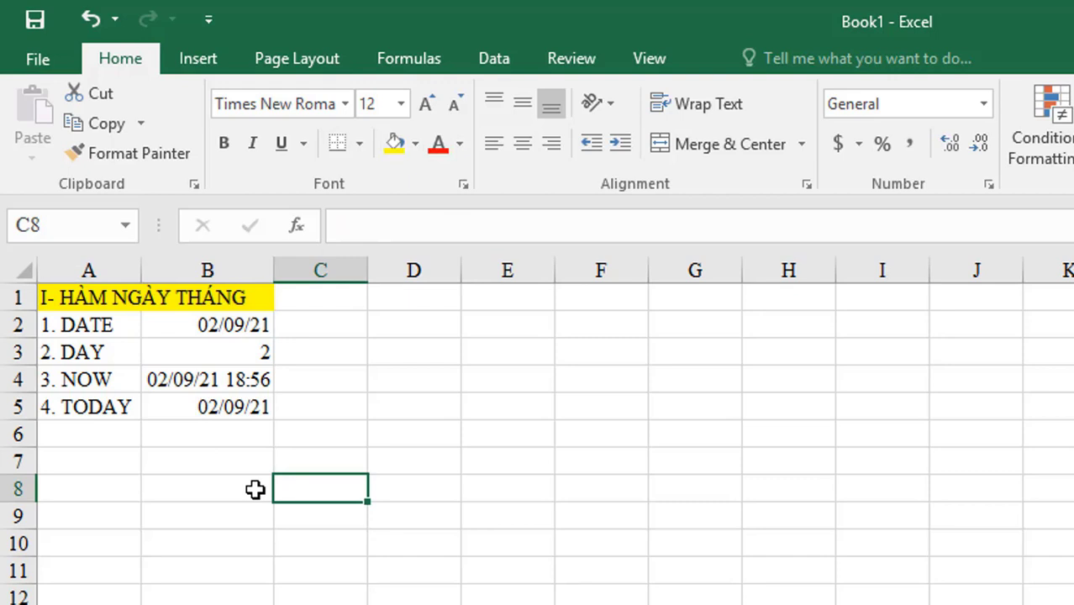
{"action": "left_click", "coordinate": [227, 405]}
{"action": "left_click", "coordinate": [30, 434]}
{"action": "left_click", "coordinate": [81, 435]}
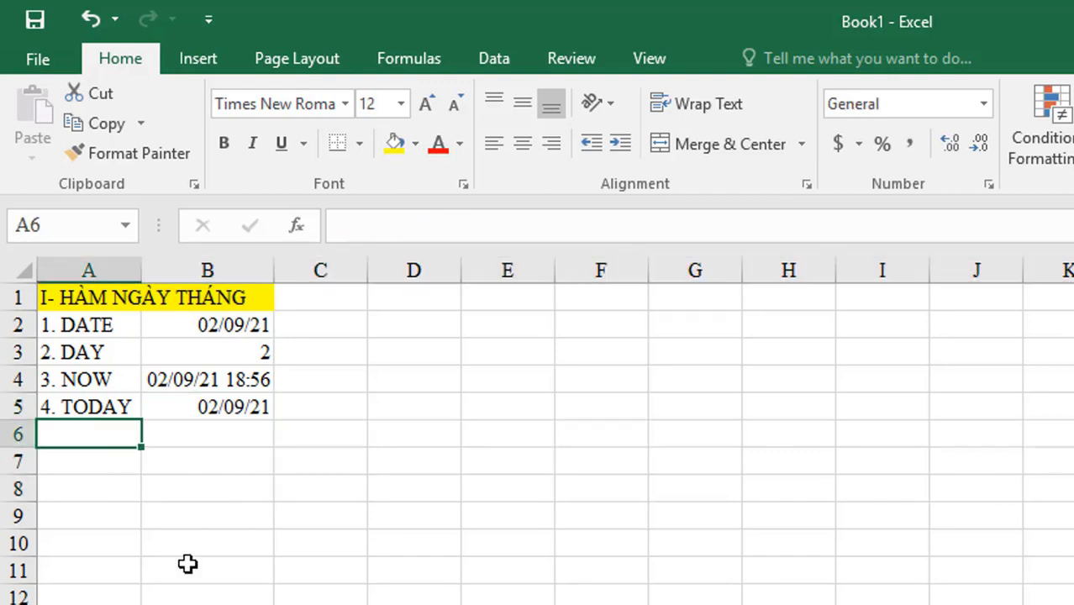
Step: Enter the label '5. MONTH' in A6
{"action": "type", "text": "5. "}
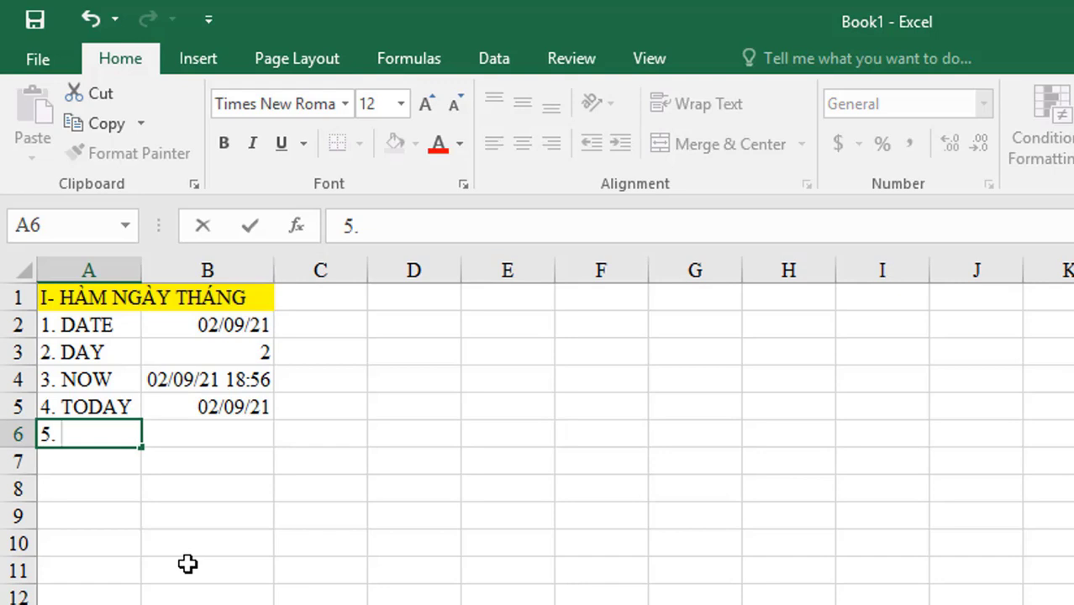
{"action": "type", "text": "MO"}
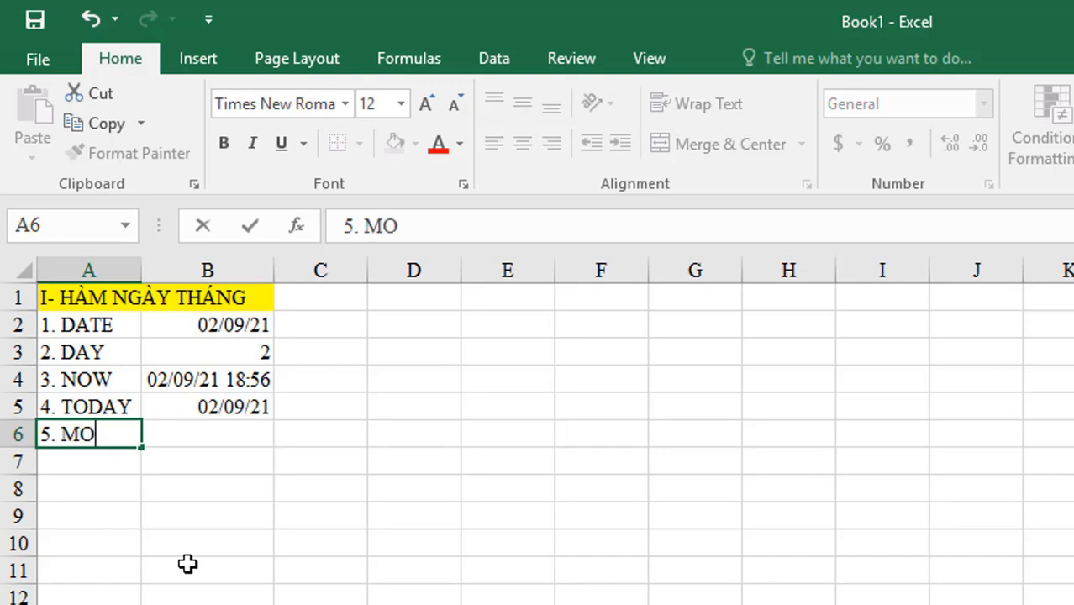
{"action": "type", "text": "NTH"}
{"action": "key", "text": "Return"}
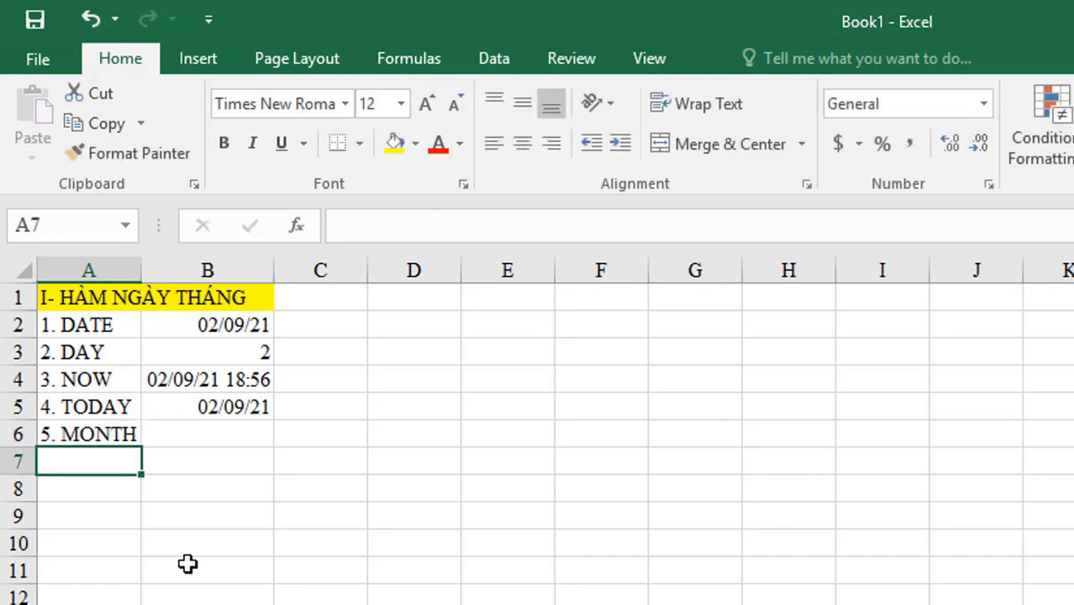
{"action": "key", "text": "Up"}
{"action": "key", "text": "Right"}
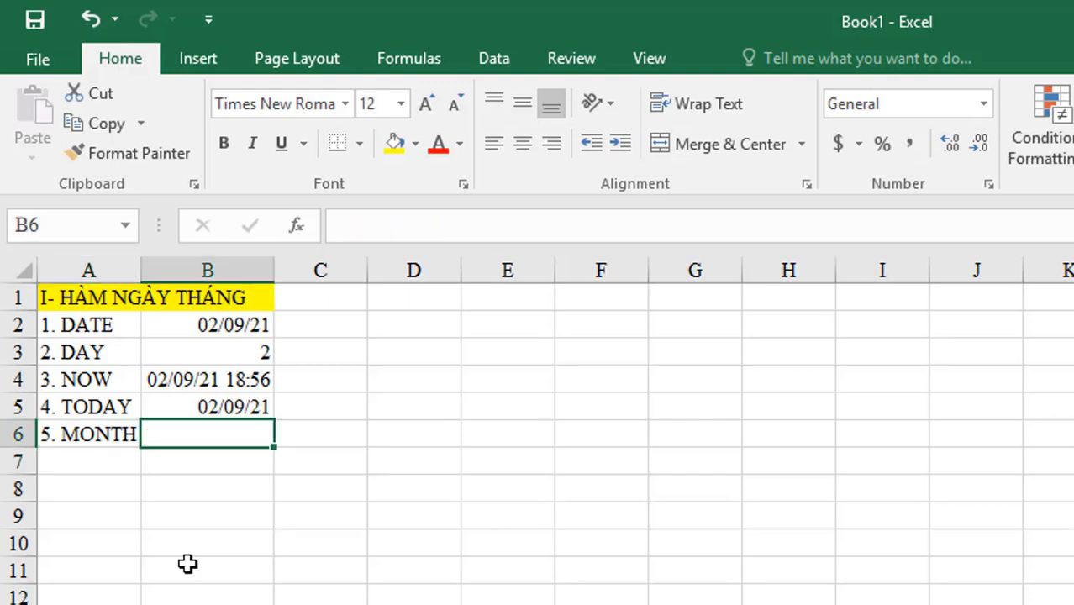
Step: Enter =MONTH("02-SEP-2021") in B6, fixing the quotes, so it returns 9
{"action": "type", "text": "="}
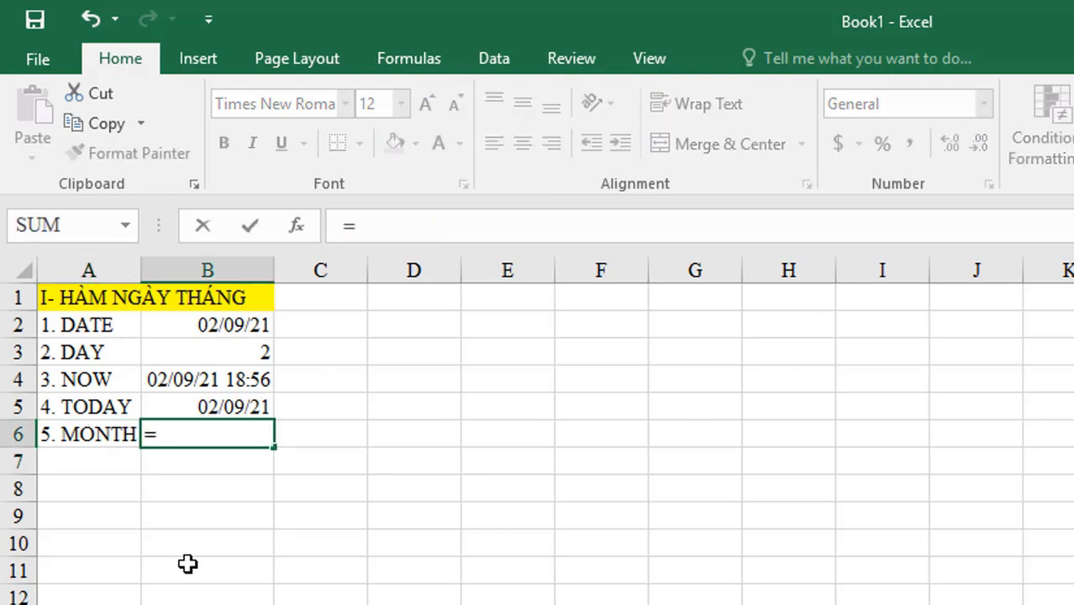
{"action": "type", "text": "MONTH"}
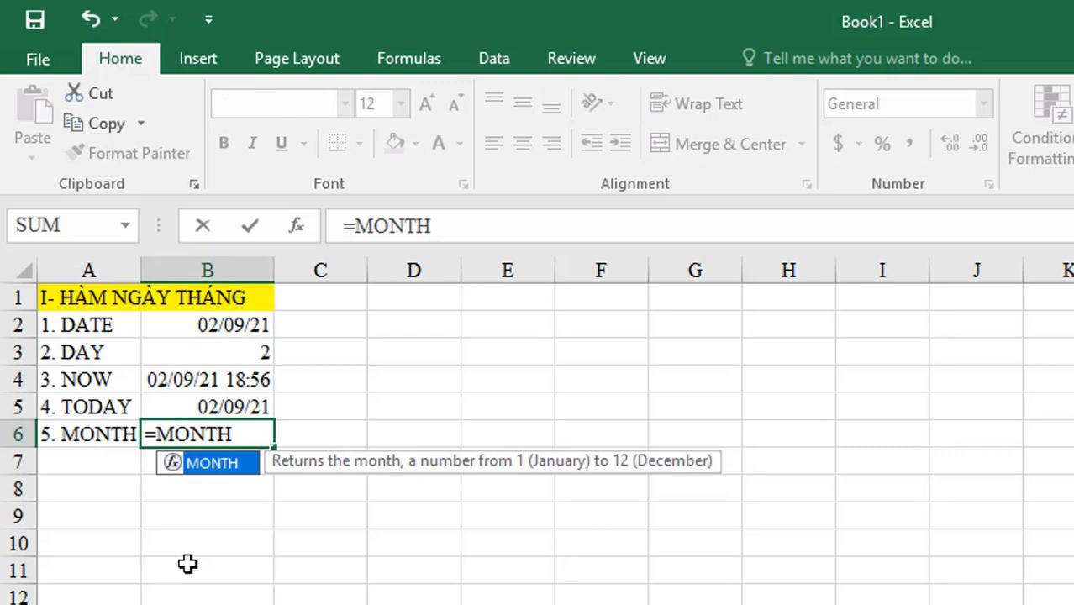
{"action": "type", "text": "("}
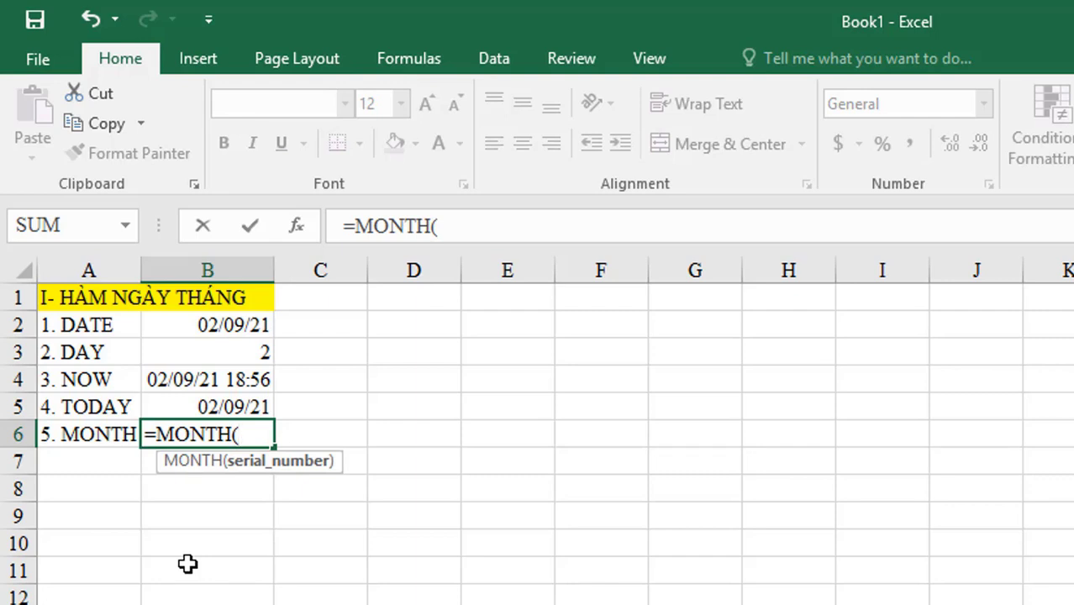
{"action": "type", "text": "02"}
{"action": "key", "text": "BackSpace"}
{"action": "key", "text": "BackSpace"}
{"action": "type", "text": "\""}
{"action": "type", "text": "02-"}
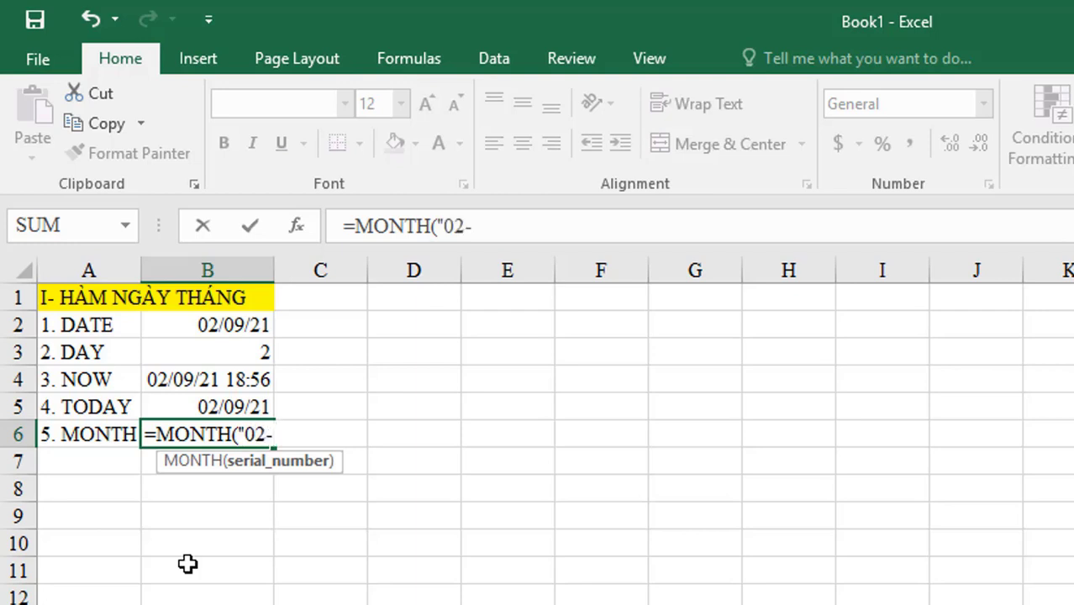
{"action": "type", "text": "SEP-"}
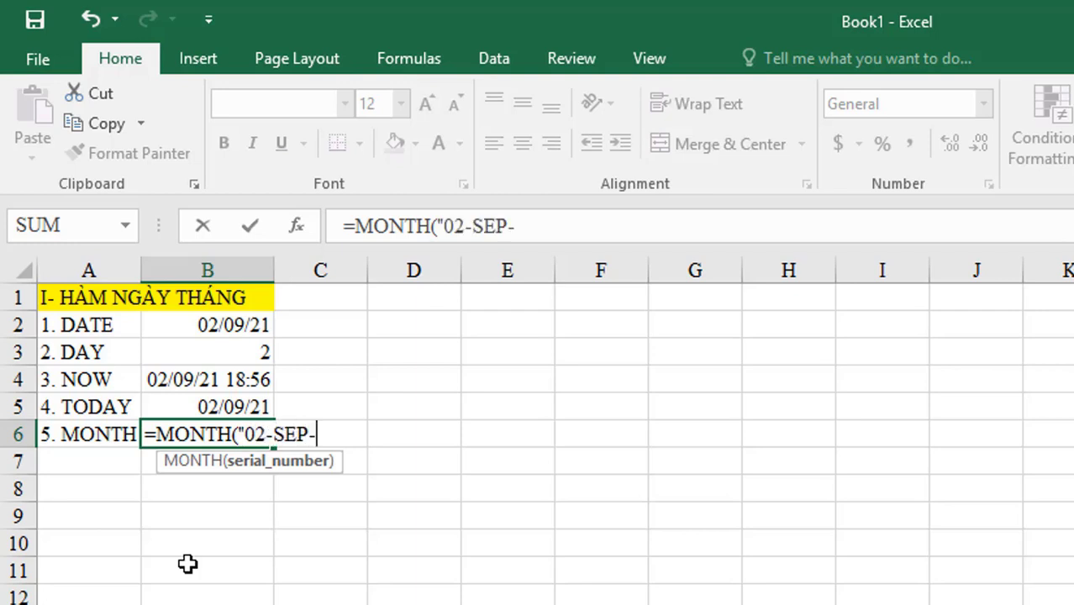
{"action": "type", "text": "2021)"}
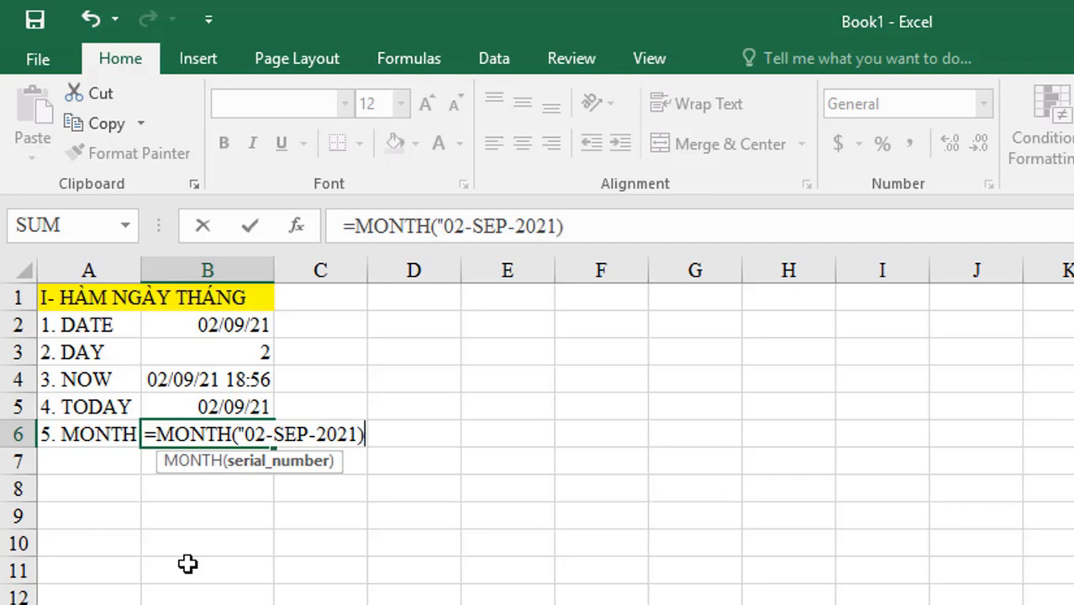
{"action": "key", "text": "BackSpace"}
{"action": "type", "text": "\")"}
{"action": "key", "text": "Return"}
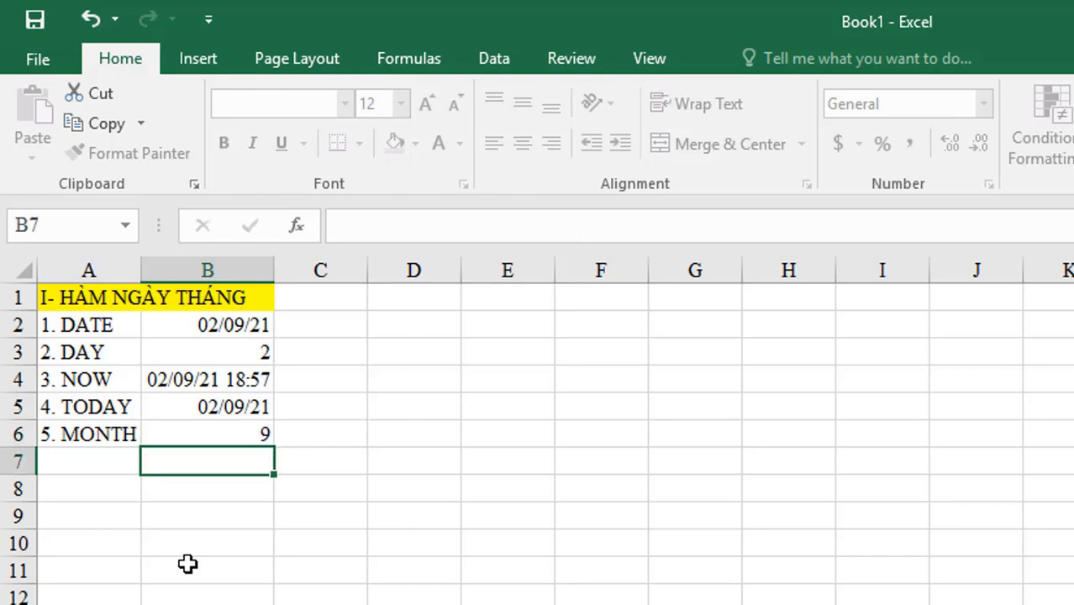
{"action": "left_click", "coordinate": [232, 436]}
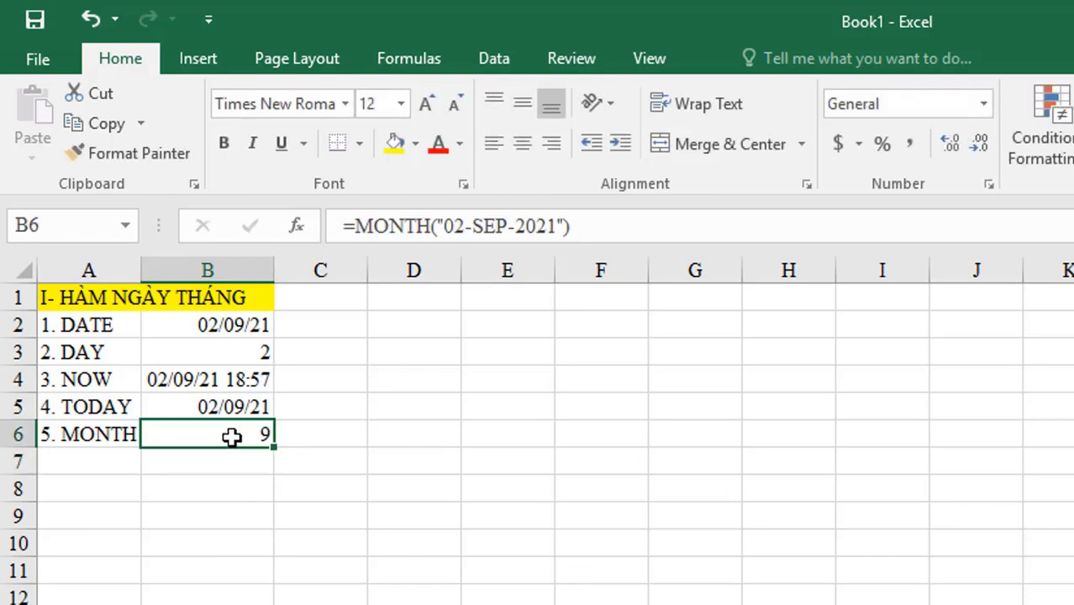
{"action": "left_click", "coordinate": [96, 459]}
Step: Add '6. YEAR' in A7 with =YEAR("02-SEP-2021") in B7, returning 2021
{"action": "type", "text": "6. "}
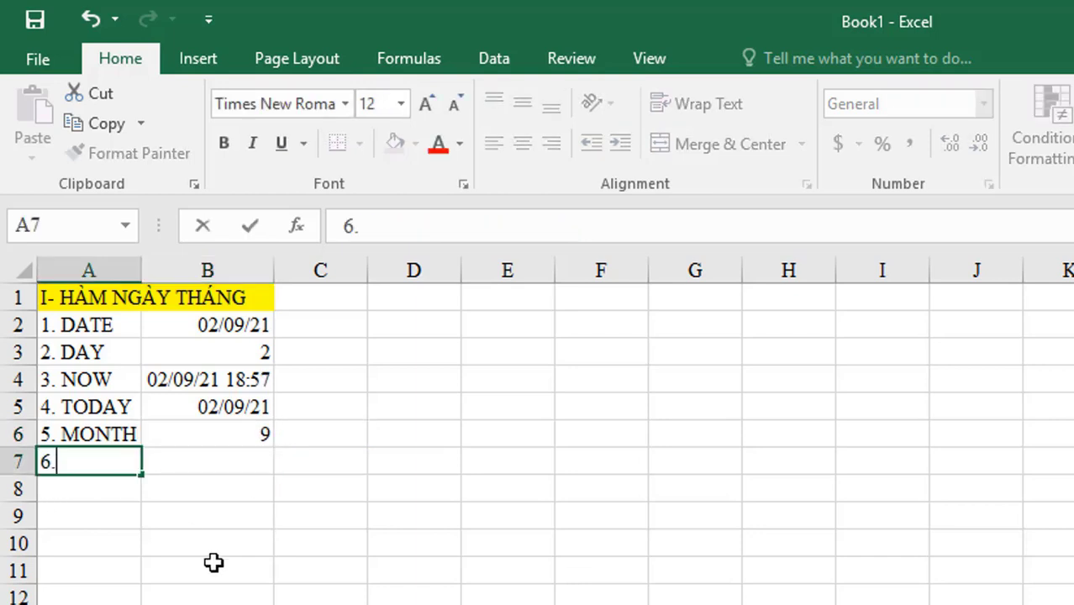
{"action": "type", "text": "YE"}
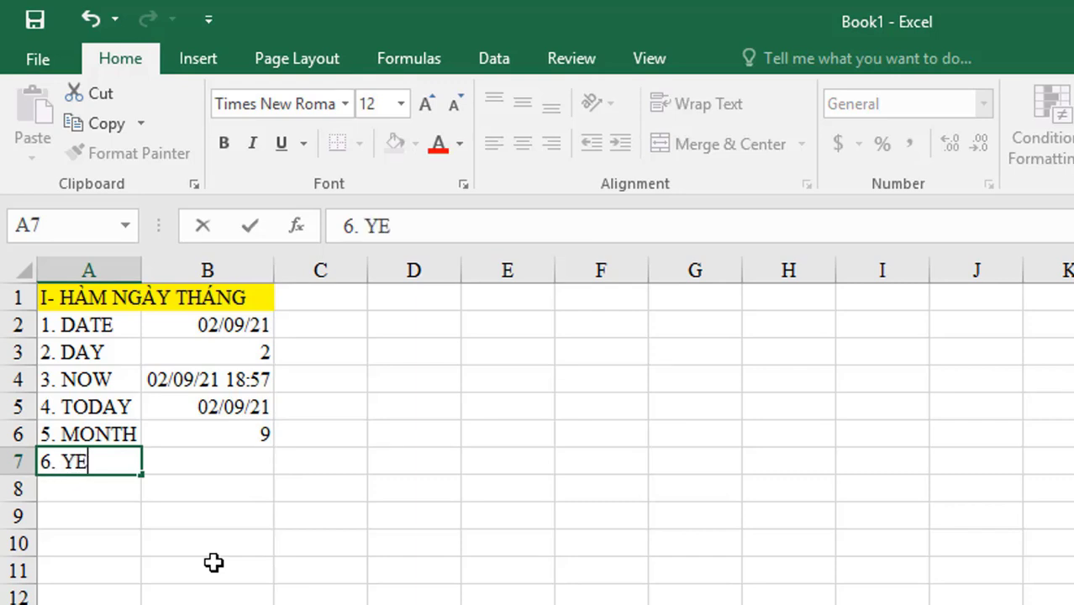
{"action": "type", "text": "AR"}
{"action": "key", "text": "Tab"}
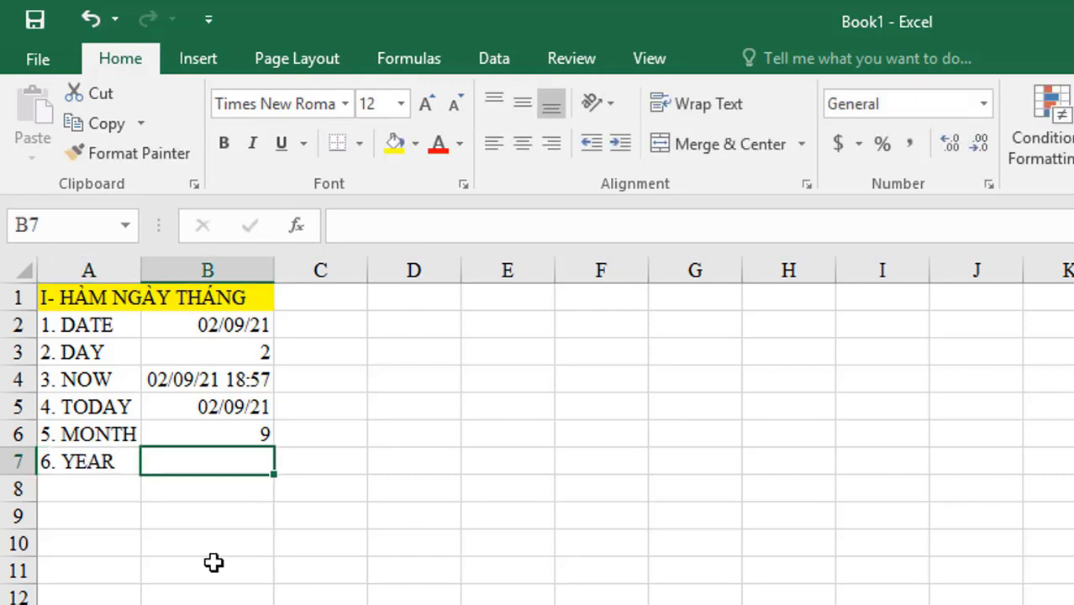
{"action": "type", "text": "="}
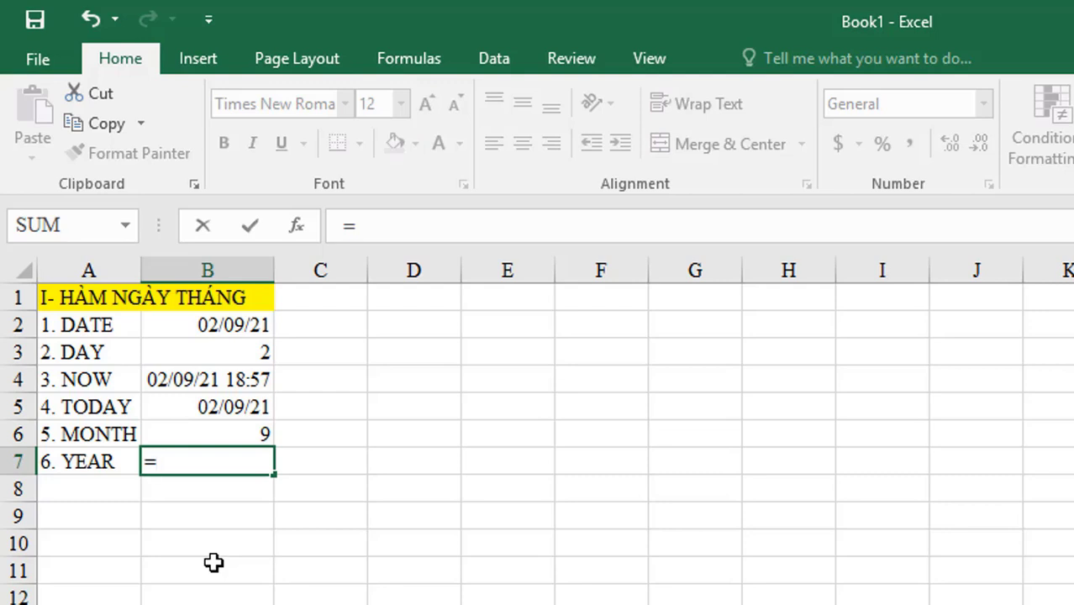
{"action": "type", "text": "YEAR"}
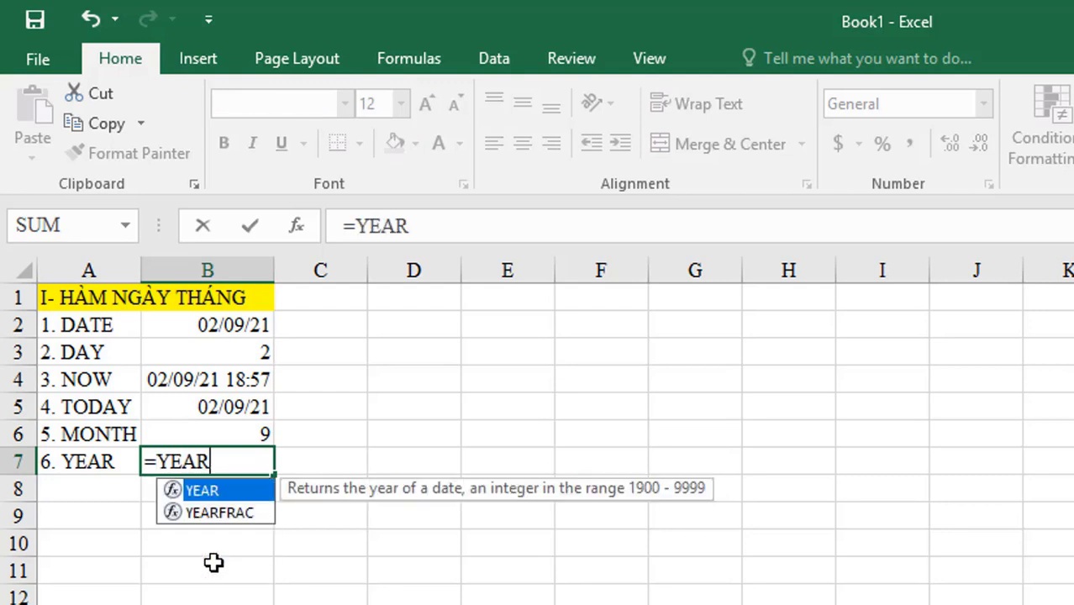
{"action": "type", "text": "("}
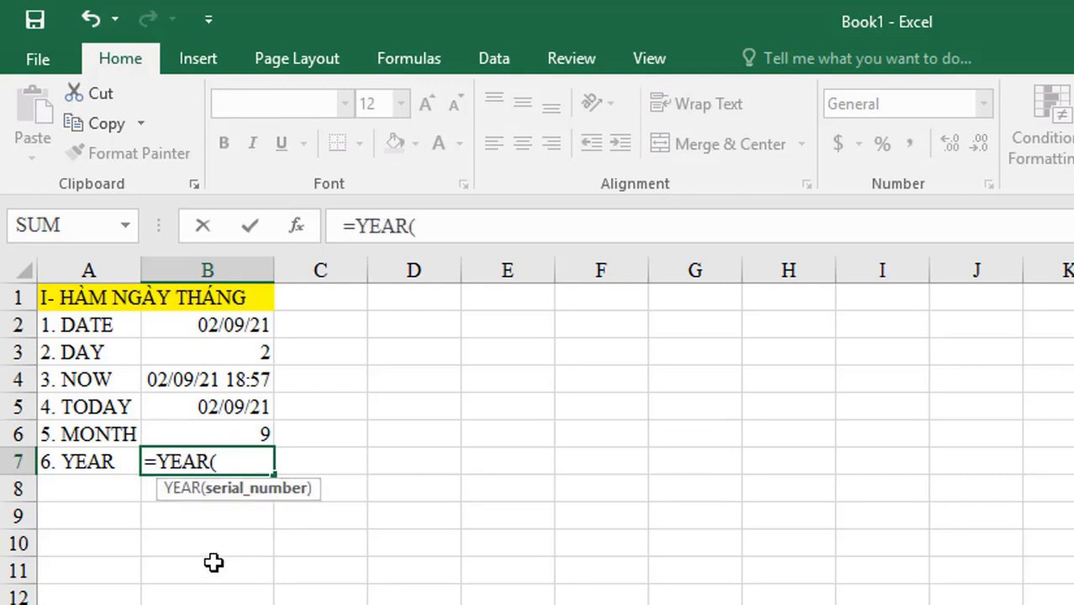
{"action": "type", "text": "\"02-"}
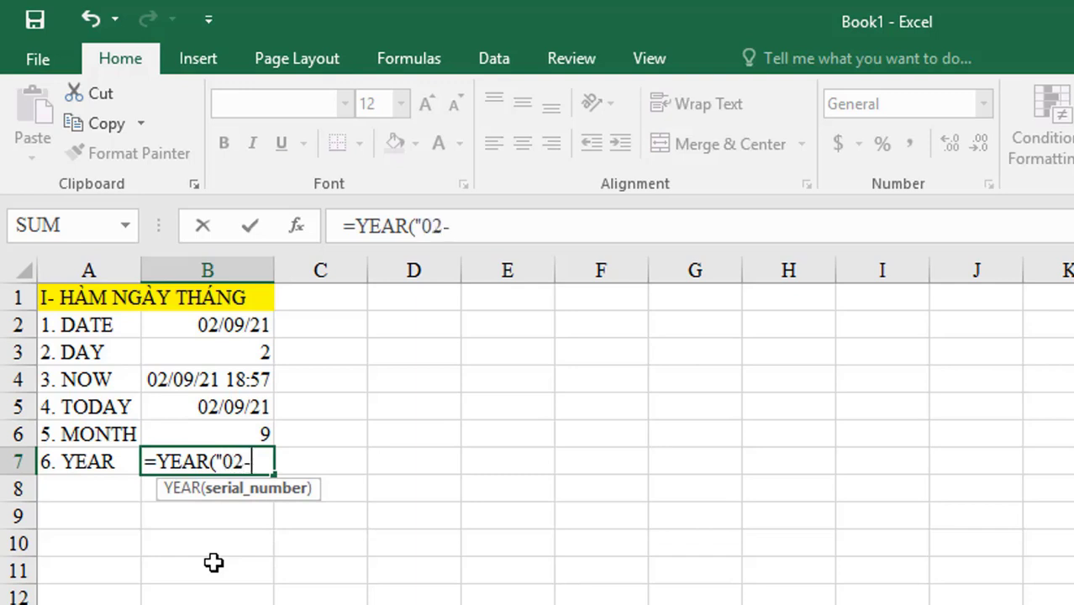
{"action": "type", "text": "0"}
{"action": "key", "text": "BackSpace"}
{"action": "type", "text": "SEP"}
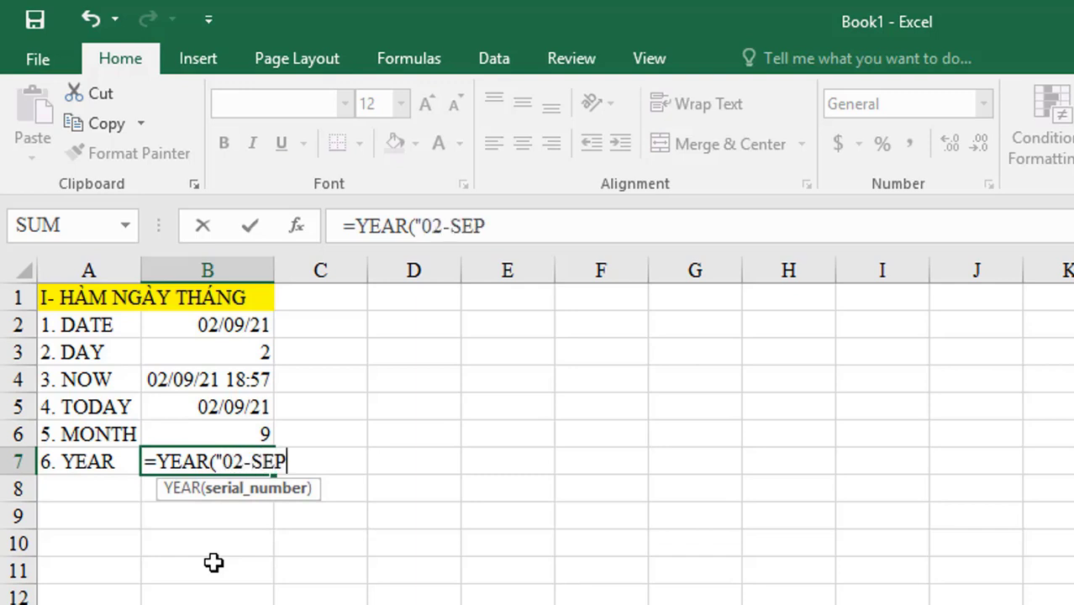
{"action": "type", "text": "-2021"}
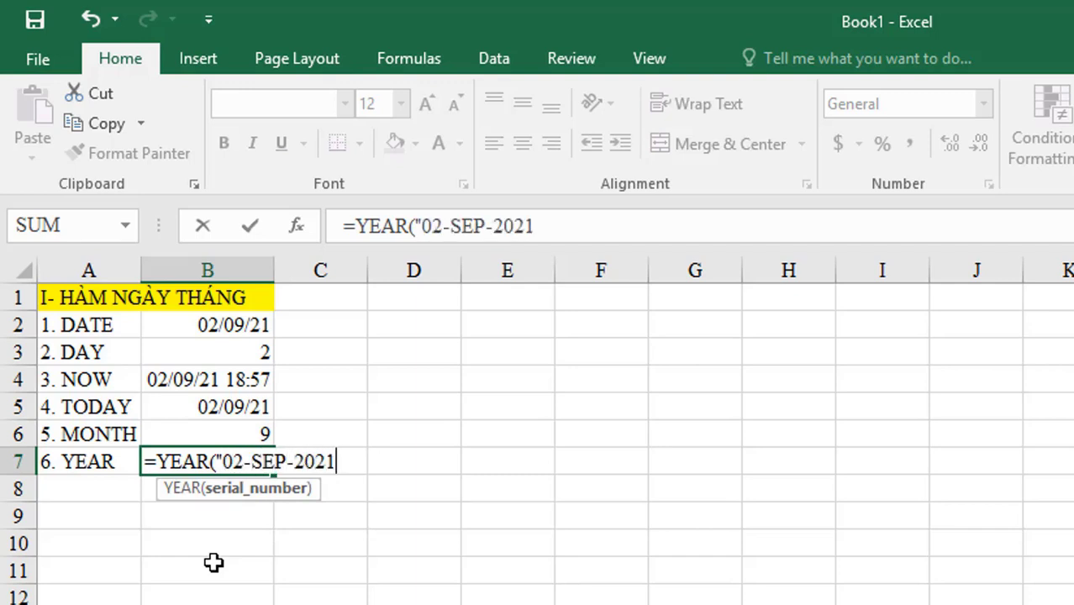
{"action": "type", "text": "\")"}
{"action": "key", "text": "Return"}
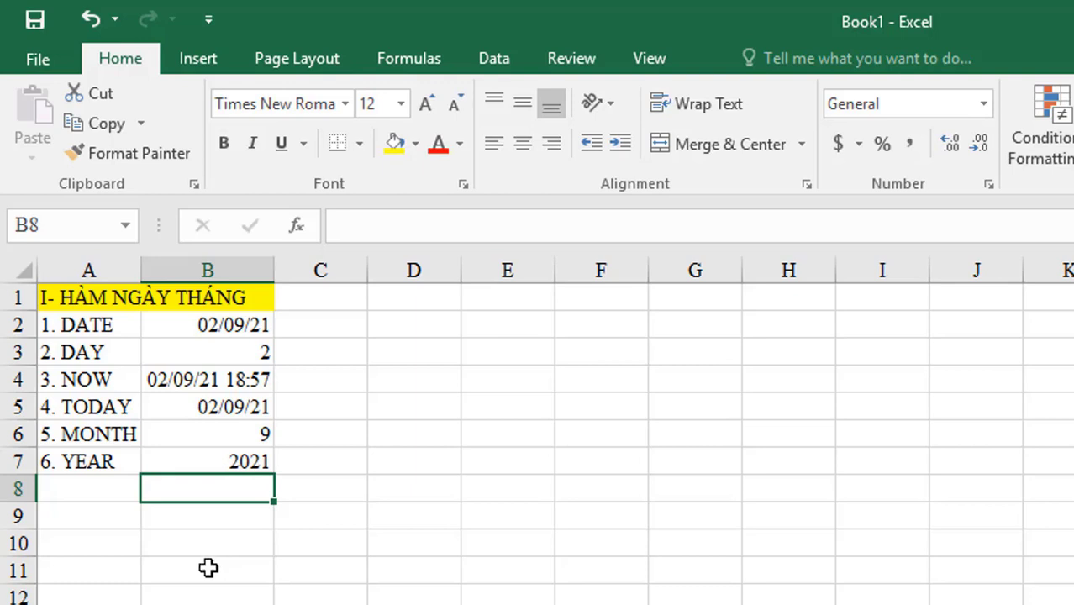
{"action": "left_click_drag", "start_coordinate": [67, 323], "coordinate": [242, 468]}
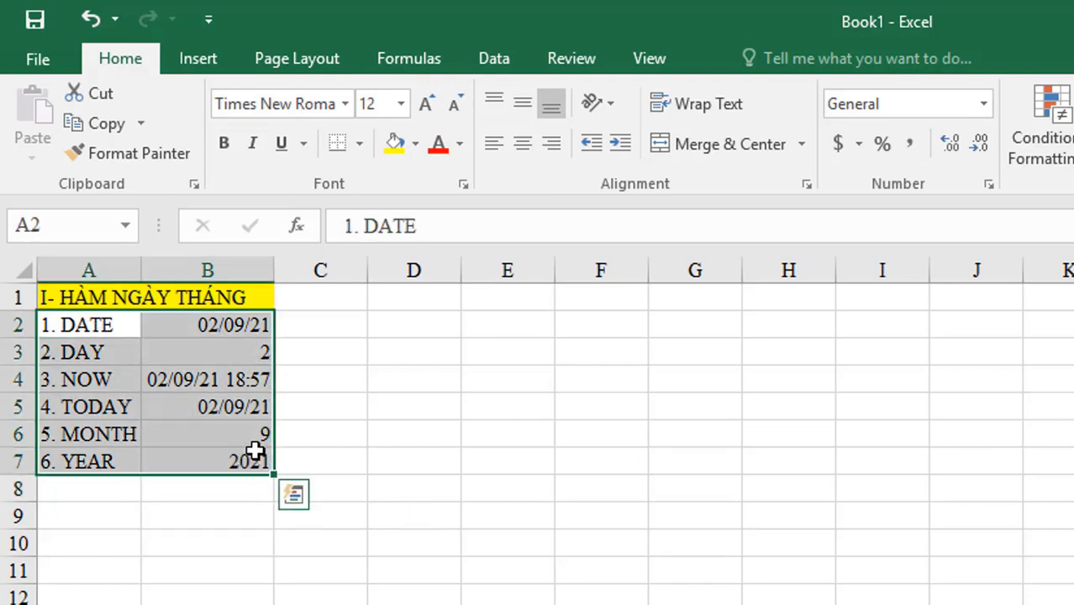
{"action": "left_click", "coordinate": [119, 496]}
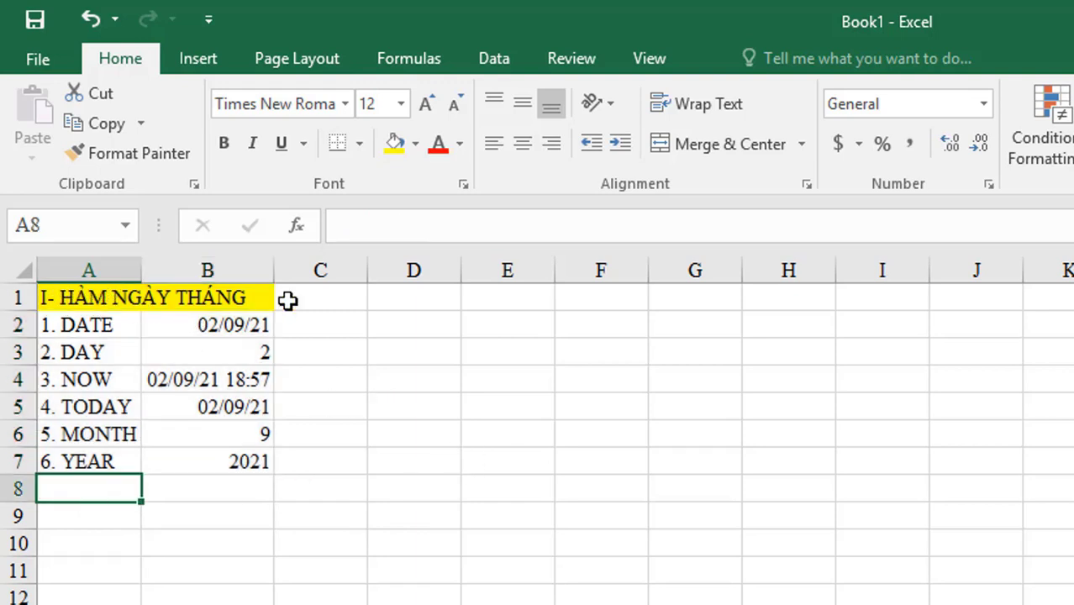
{"action": "left_click", "coordinate": [417, 294]}
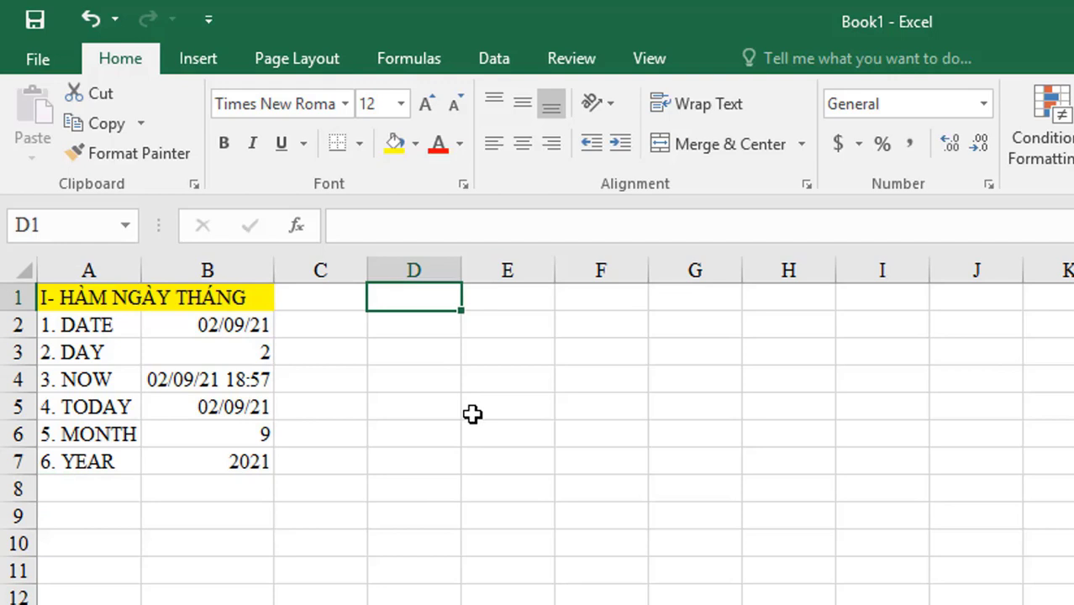
Step: Type 'II- HÀM SỐ' into D1 and the item '1. ABS' into D2
{"action": "type", "text": "ii"}
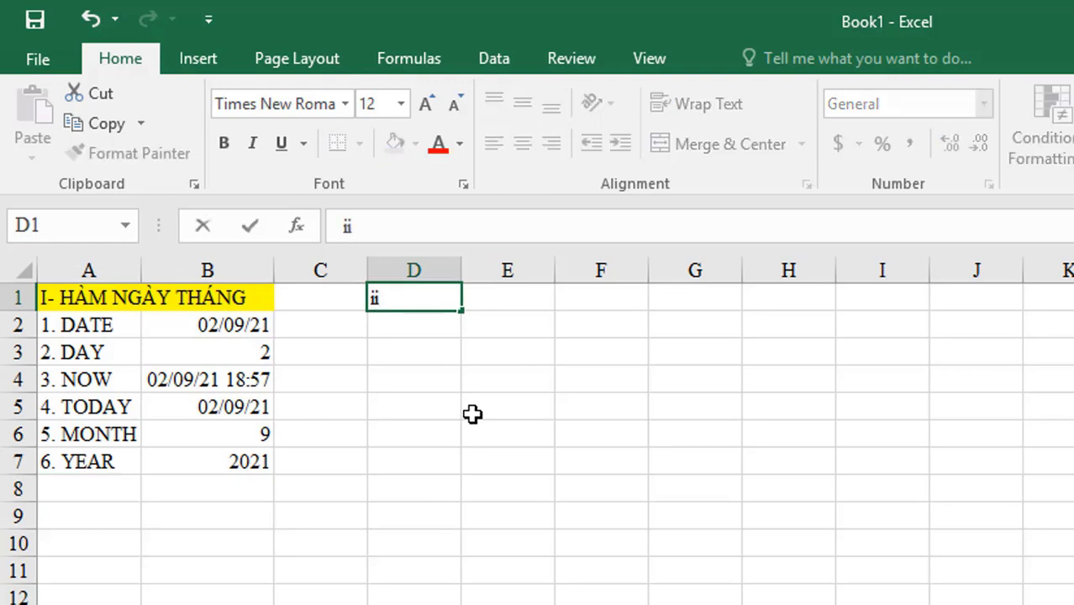
{"action": "key", "text": "BackSpace"}
{"action": "key", "text": "BackSpace"}
{"action": "type", "text": "I"}
{"action": "type", "text": "I- "}
{"action": "type", "text": "HÀM SÔ"}
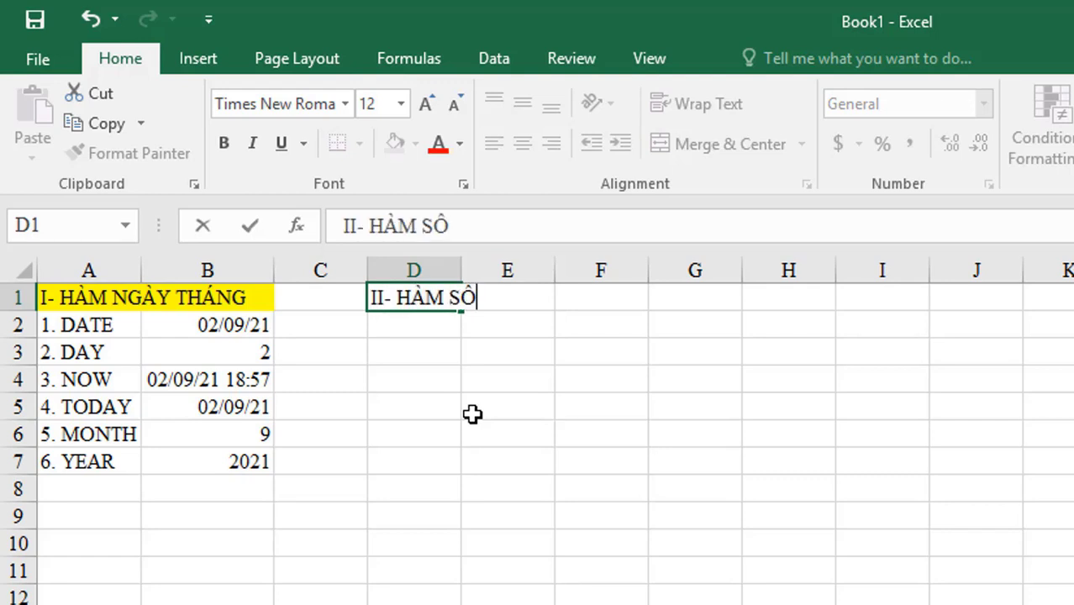
{"action": "key", "text": "Return"}
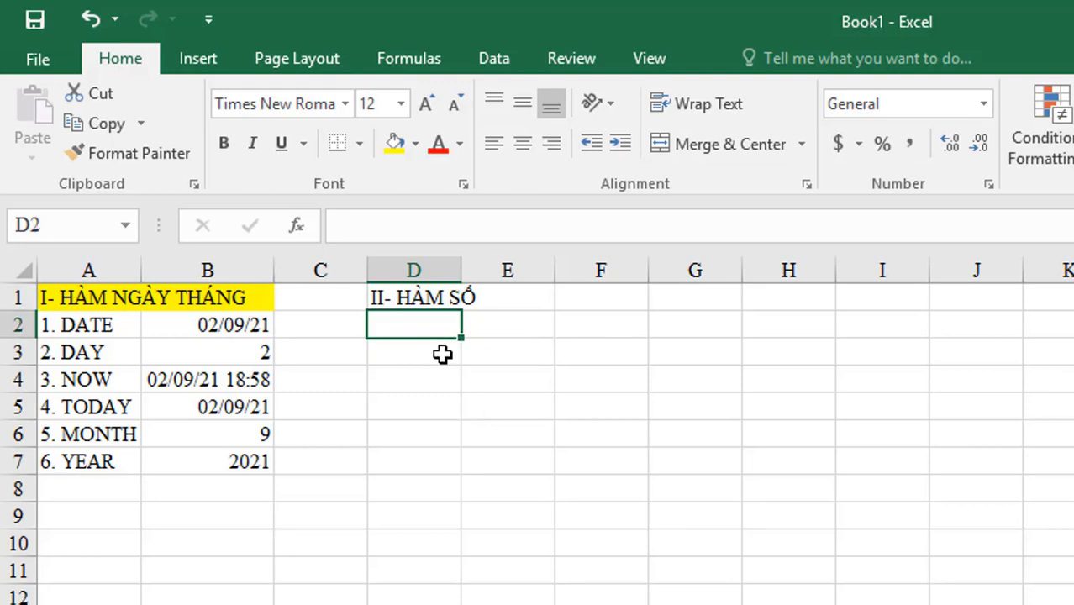
{"action": "type", "text": "1."}
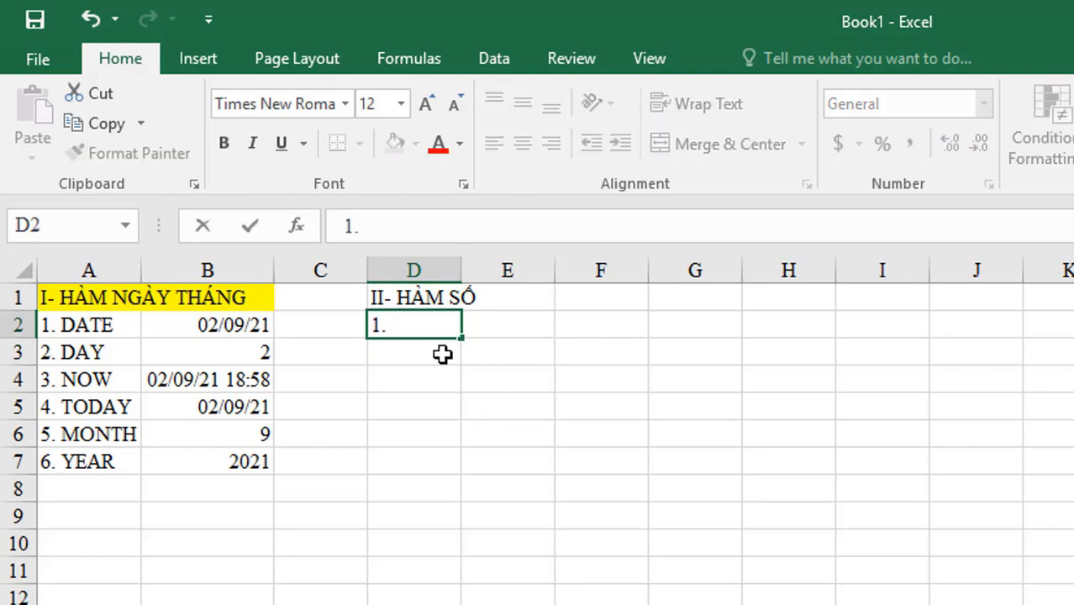
{"action": "type", "text": " ABS"}
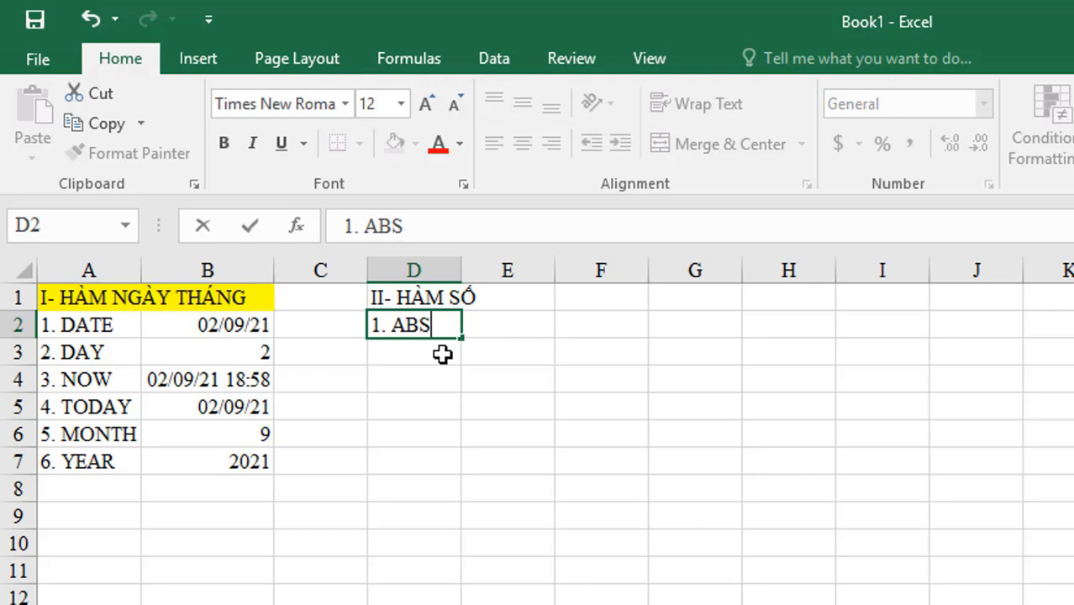
{"action": "key", "text": "Return"}
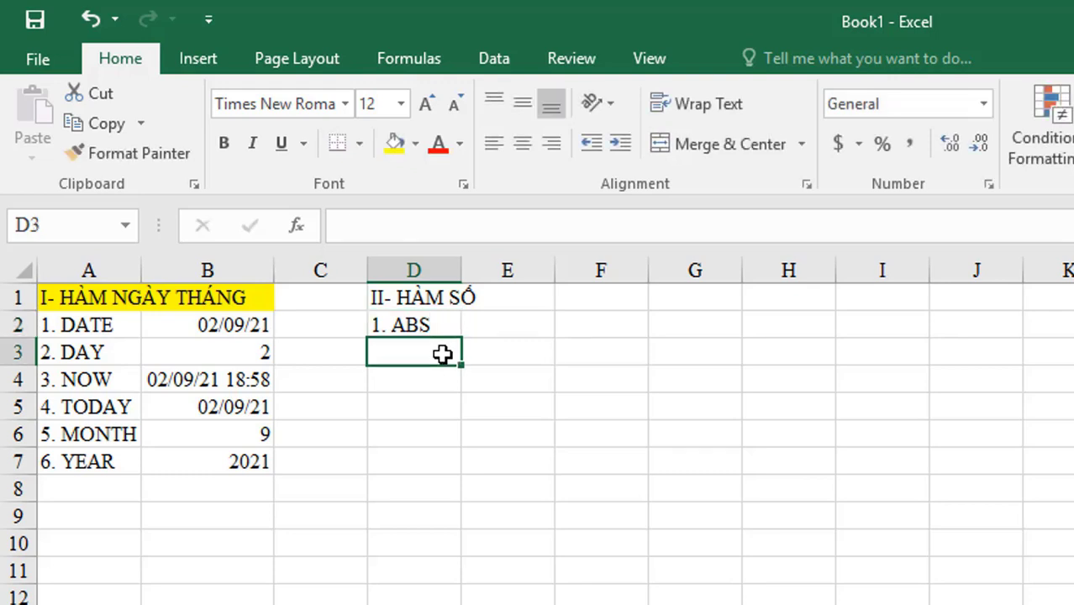
{"action": "key", "text": "Up"}
{"action": "key", "text": "Right"}
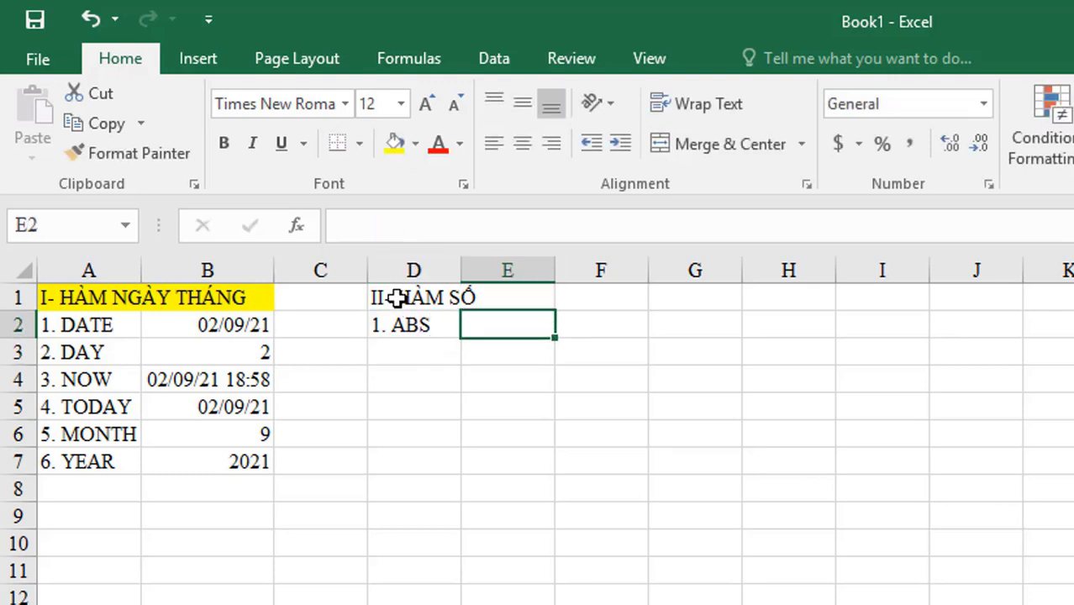
{"action": "left_click_drag", "start_coordinate": [420, 297], "coordinate": [535, 304]}
{"action": "left_click", "coordinate": [394, 144]}
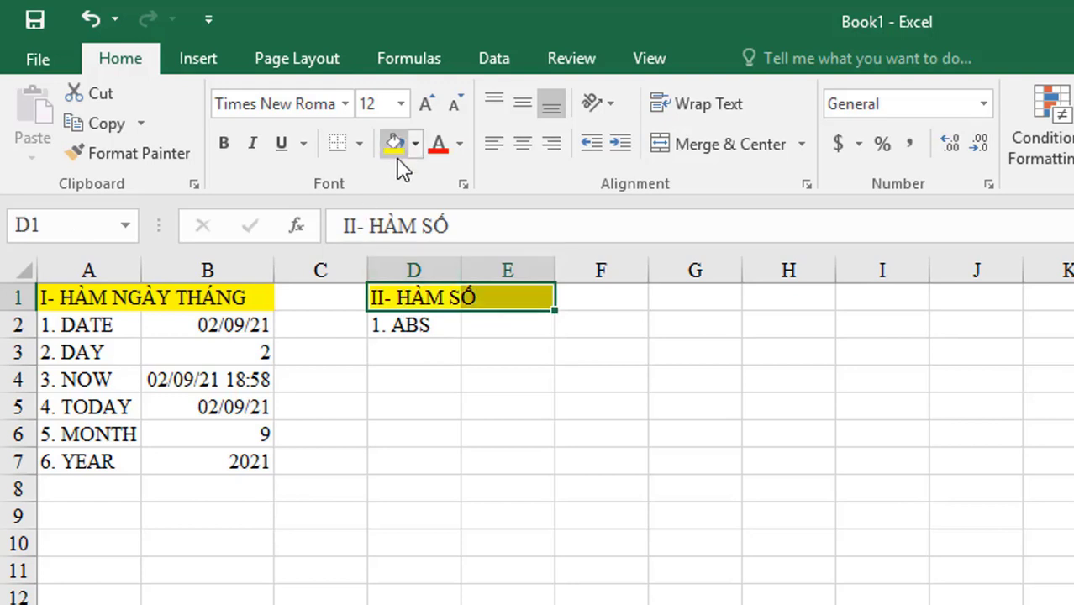
{"action": "left_click", "coordinate": [489, 328]}
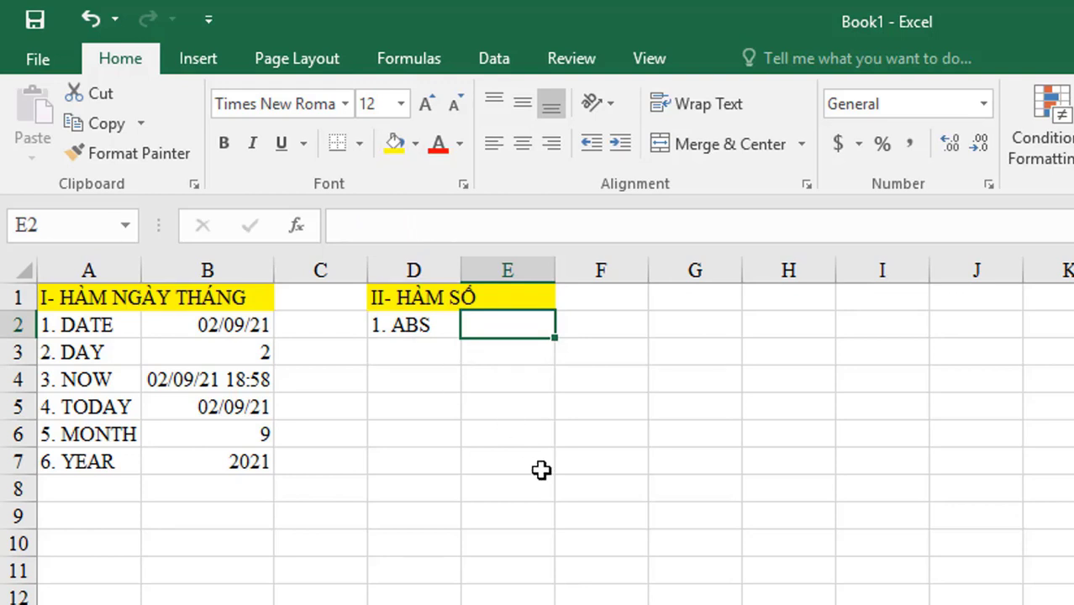
{"action": "left_click", "coordinate": [440, 346]}
{"action": "left_click", "coordinate": [494, 343]}
{"action": "type", "text": "="}
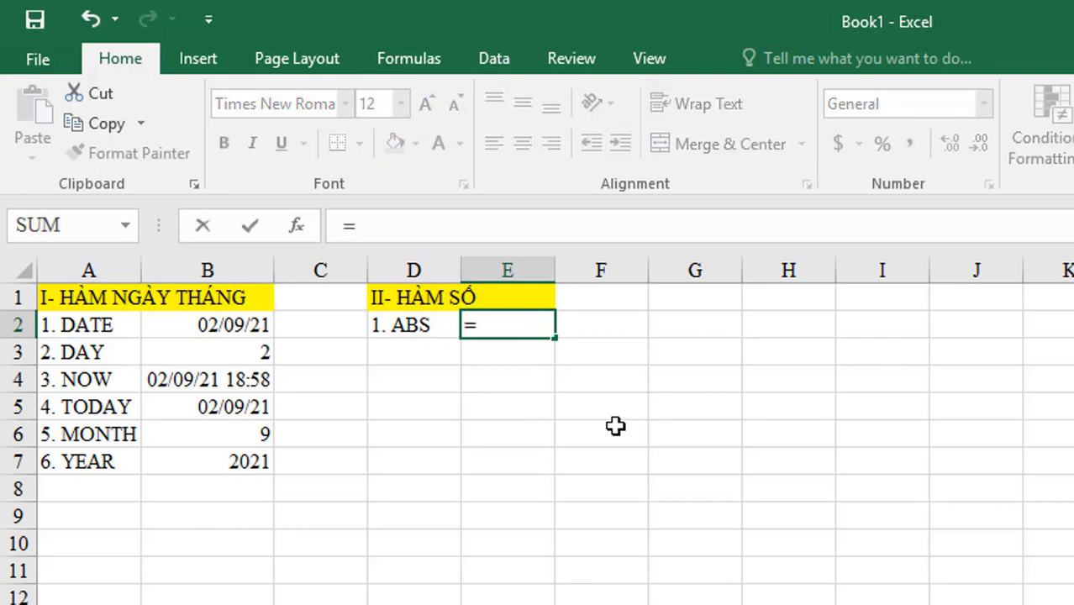
{"action": "type", "text": "ABS"}
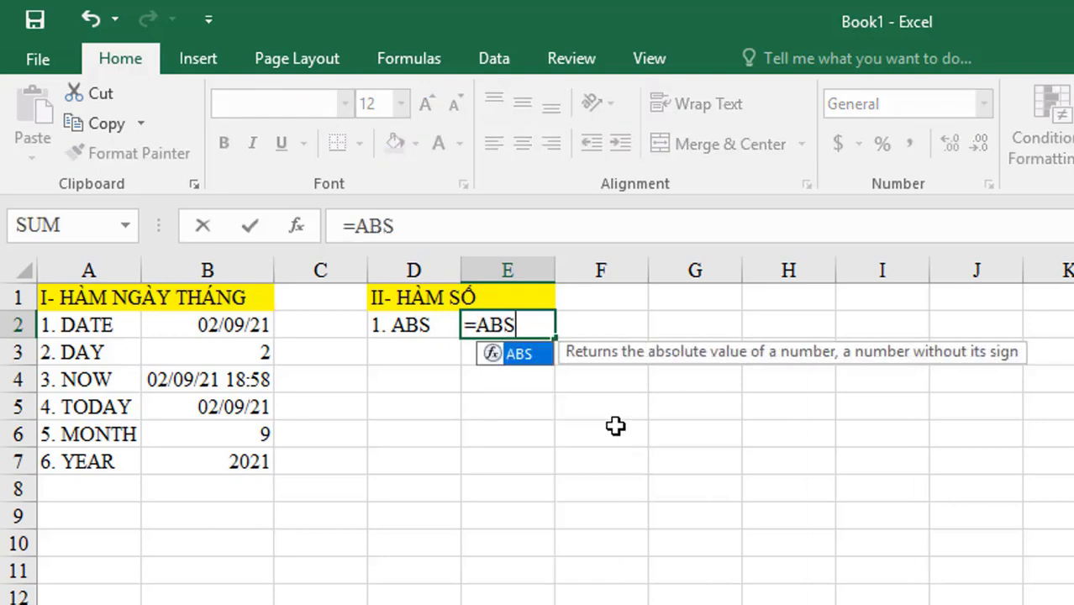
{"action": "type", "text": "("}
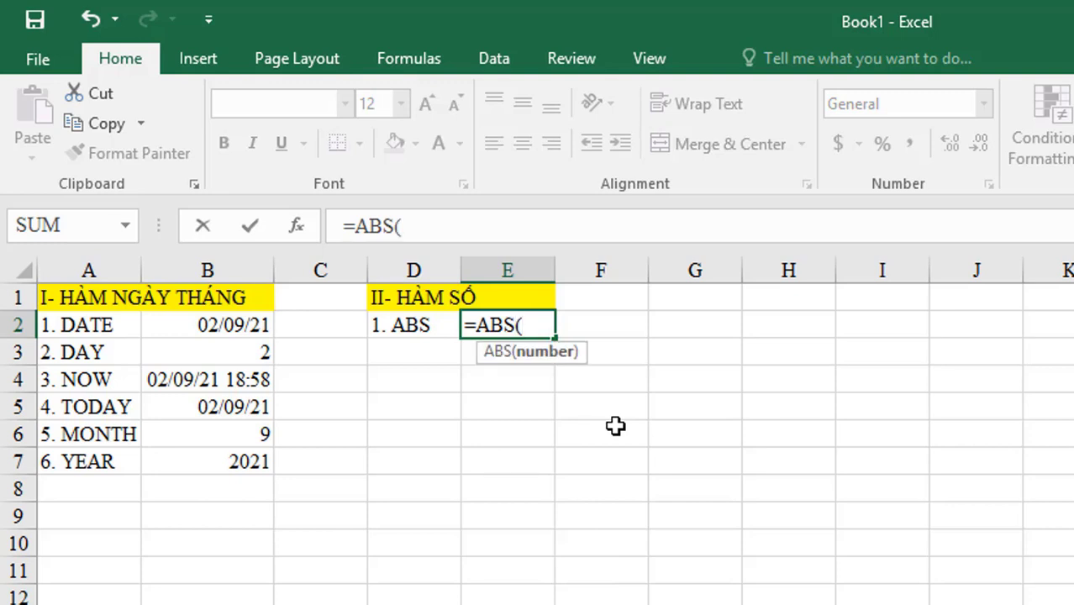
{"action": "type", "text": "6"}
{"action": "type", "text": "-9"}
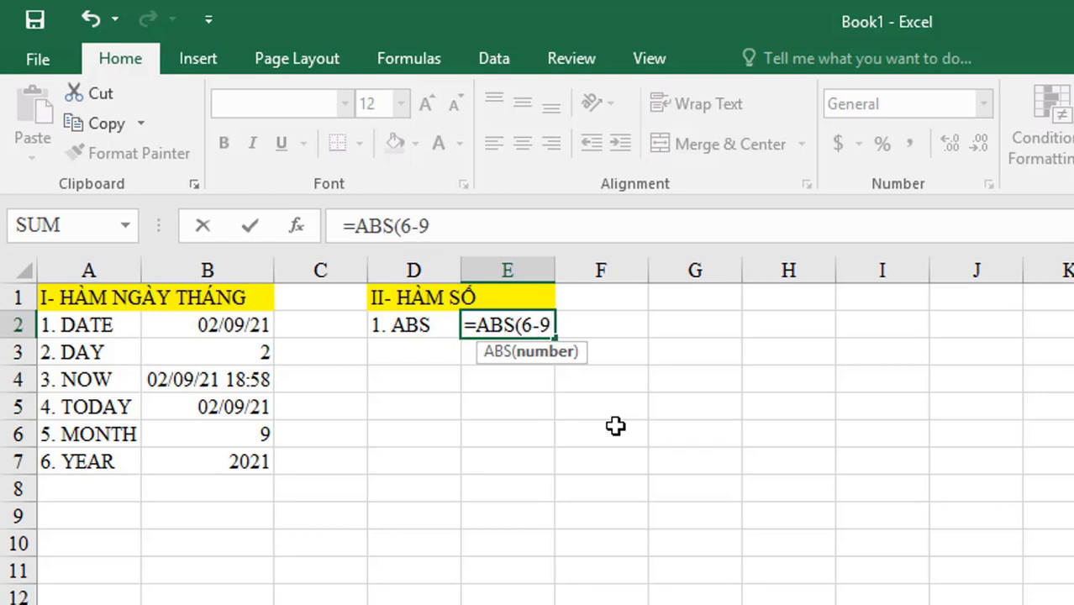
{"action": "type", "text": ")"}
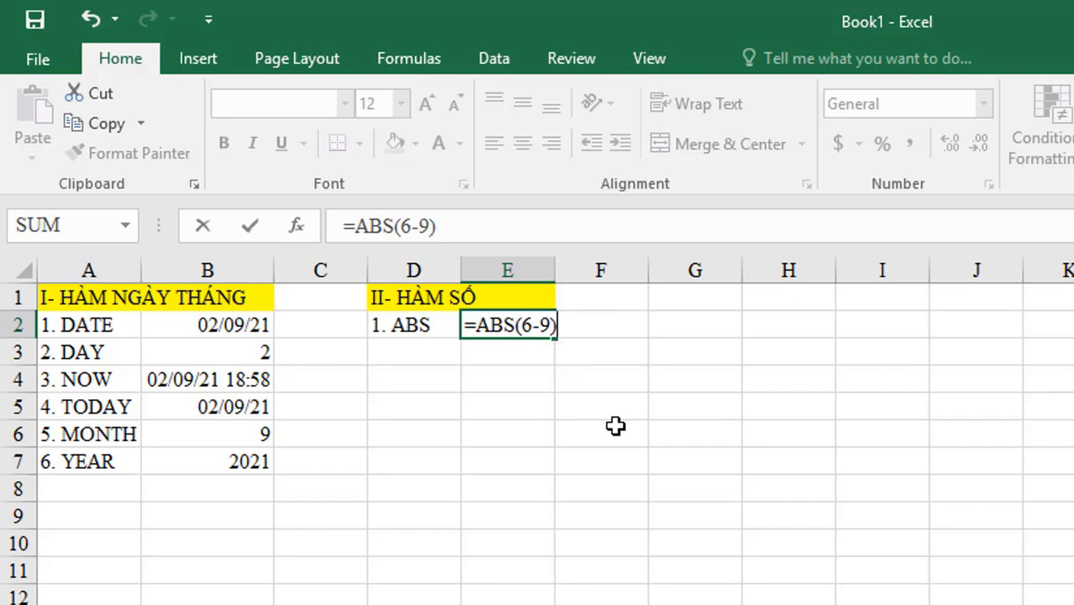
{"action": "key", "text": "Return"}
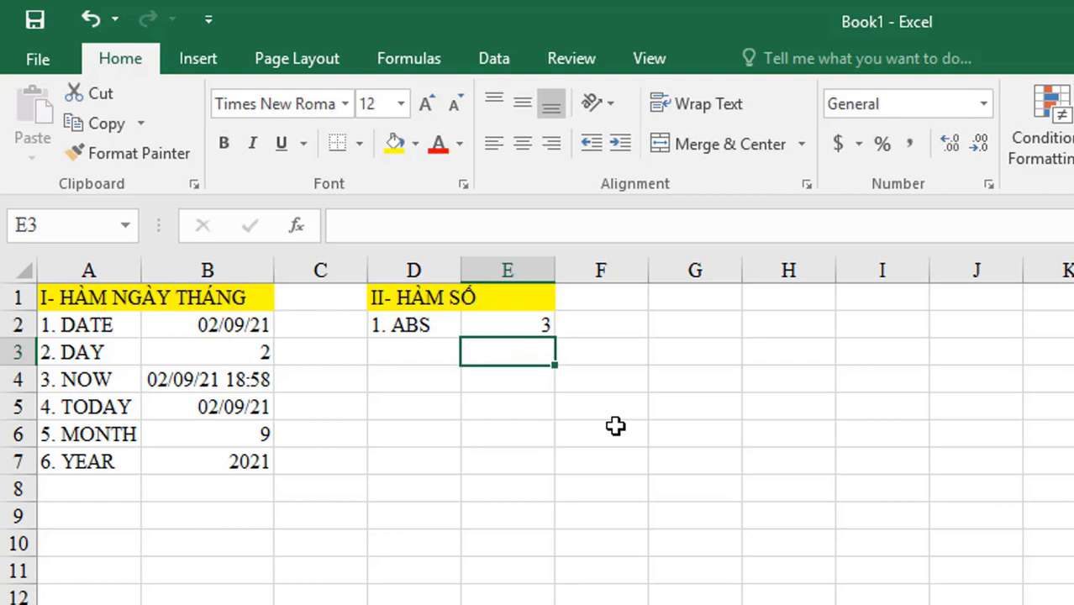
{"action": "left_click", "coordinate": [499, 324]}
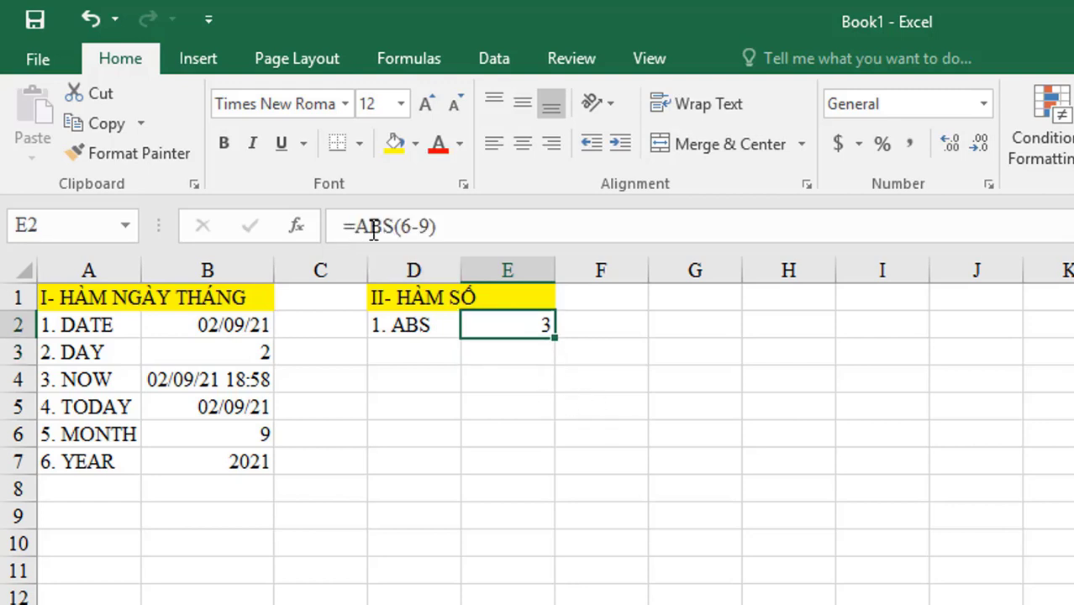
{"action": "left_click_drag", "start_coordinate": [400, 226], "coordinate": [431, 226]}
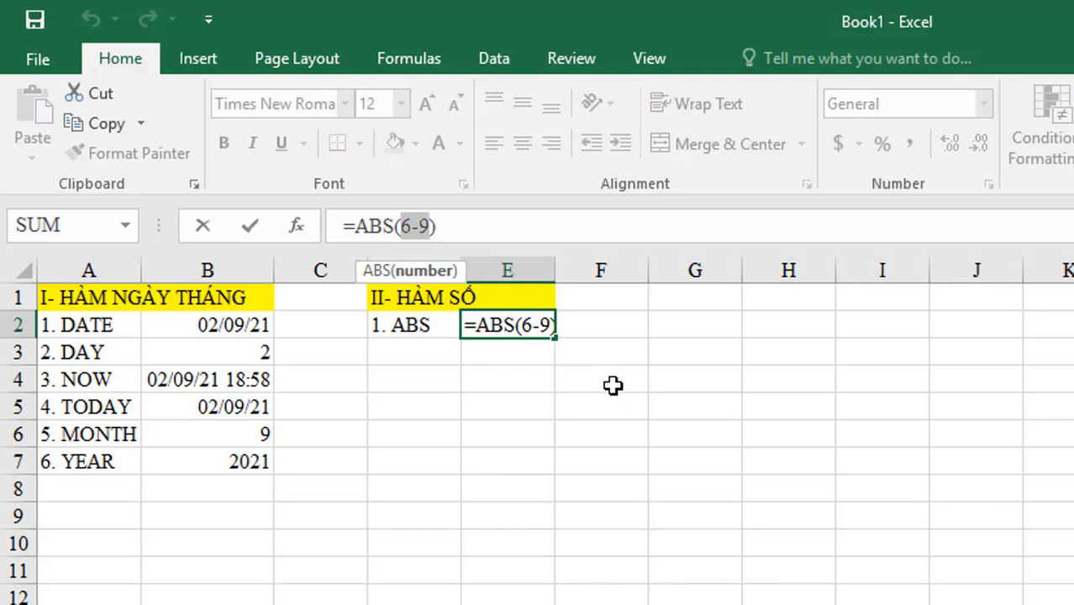
{"action": "key", "text": "ctrl+Return"}
{"action": "left_click", "coordinate": [522, 340]}
{"action": "key", "text": "Up"}
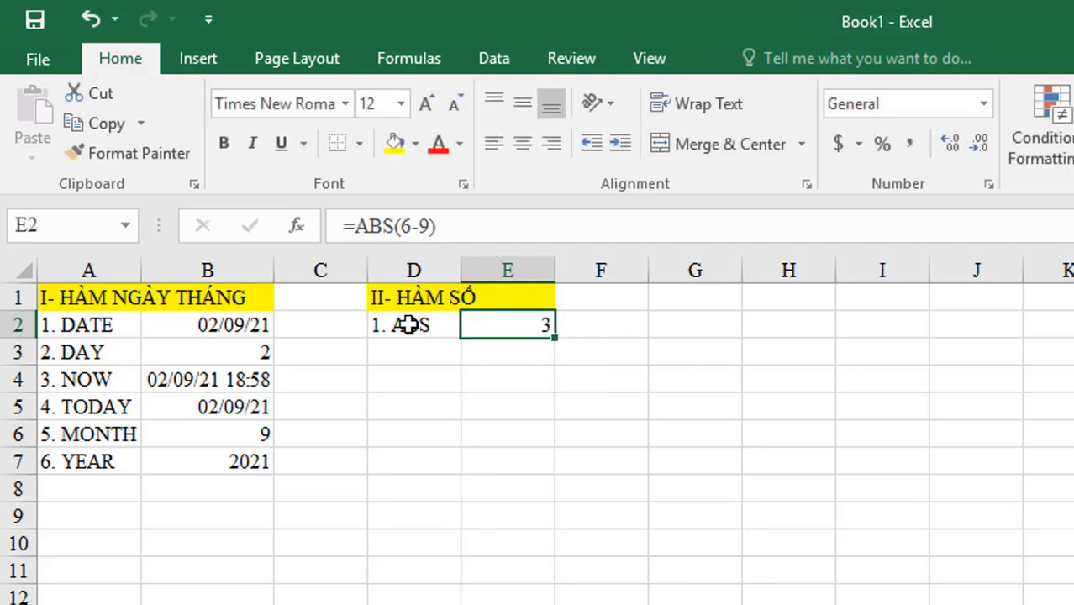
{"action": "key", "text": "Left"}
{"action": "key", "text": "Right"}
{"action": "left_click", "coordinate": [483, 353]}
{"action": "left_click", "coordinate": [511, 327]}
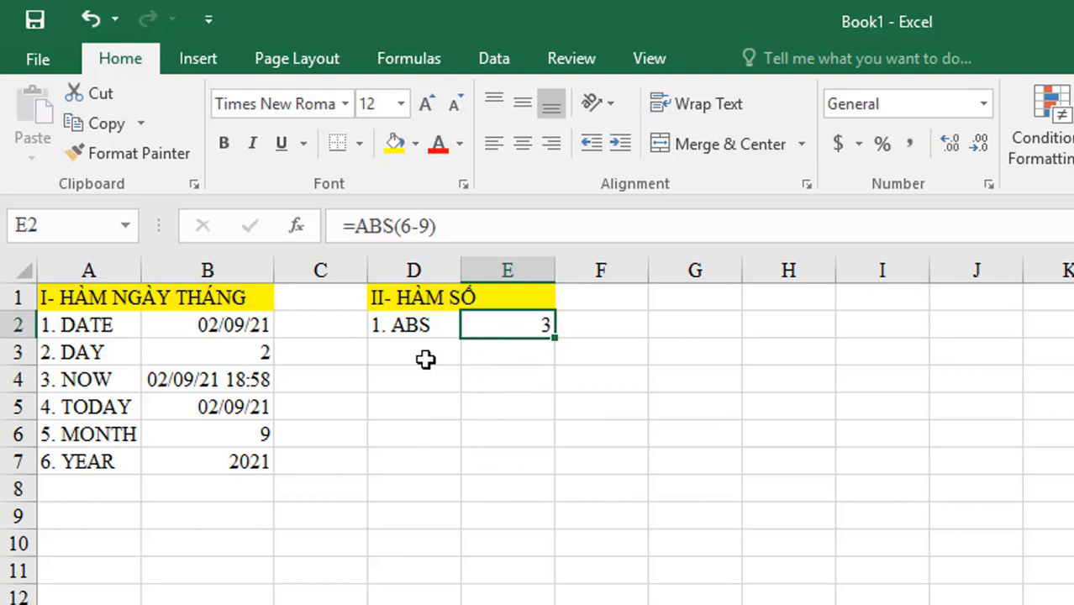
{"action": "left_click", "coordinate": [497, 346]}
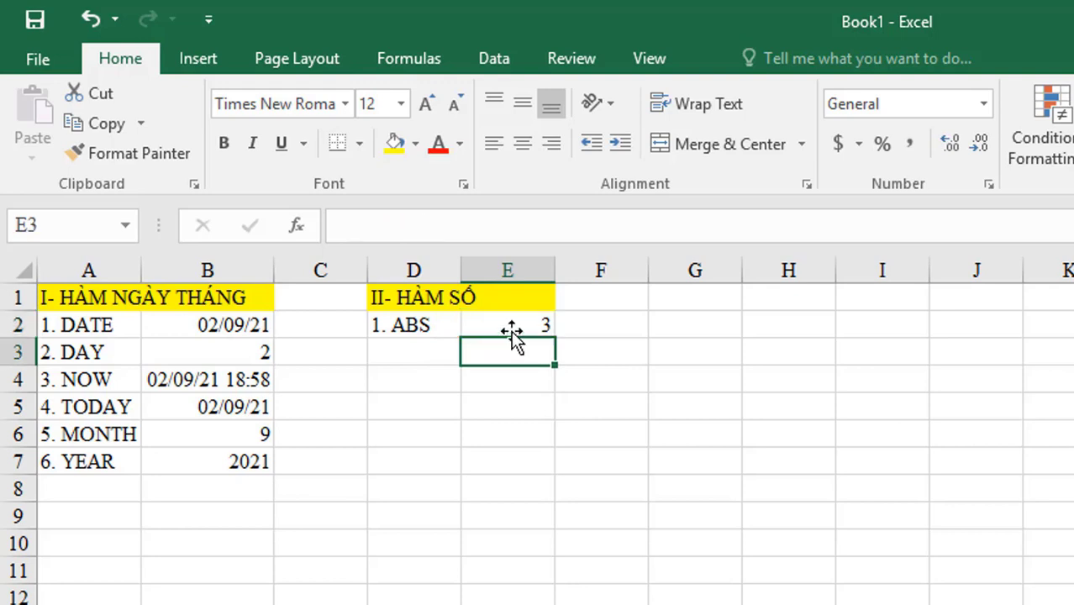
{"action": "left_click", "coordinate": [516, 327]}
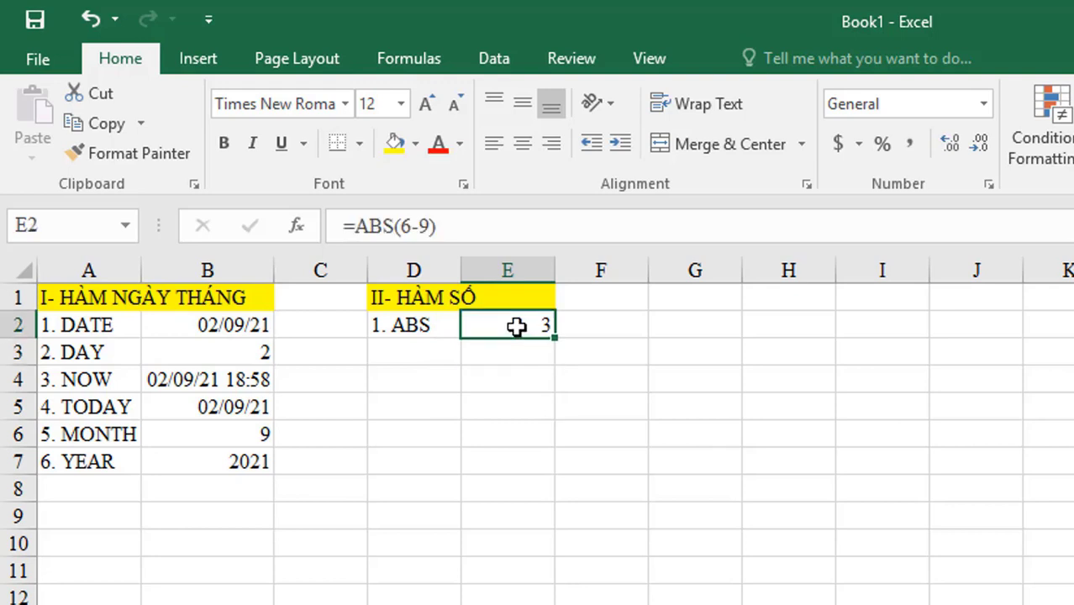
{"action": "left_click_drag", "start_coordinate": [402, 224], "coordinate": [432, 223]}
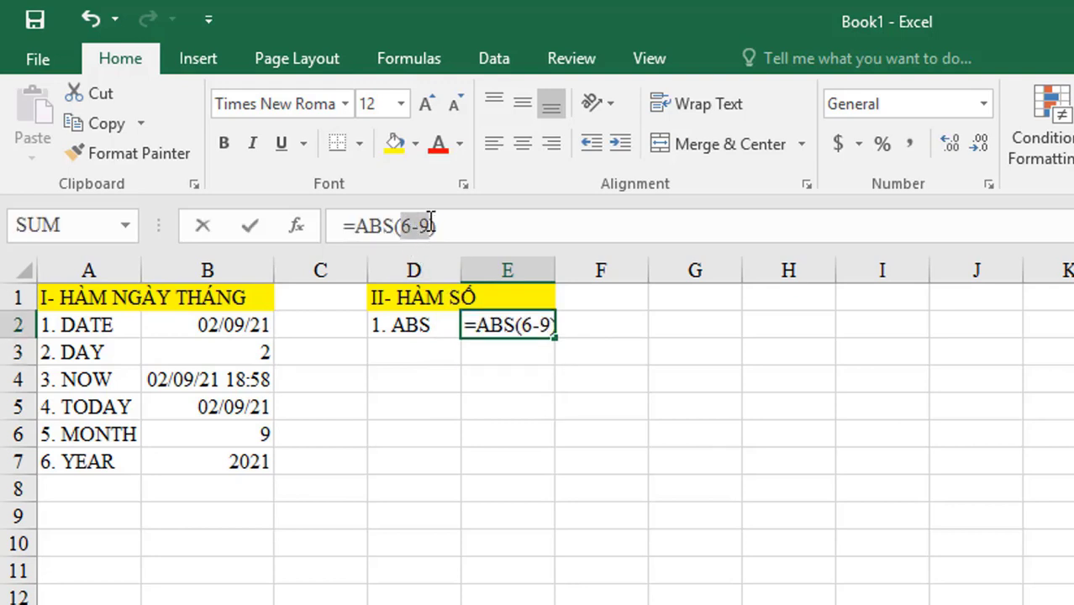
{"action": "left_click_drag", "start_coordinate": [354, 223], "coordinate": [447, 223]}
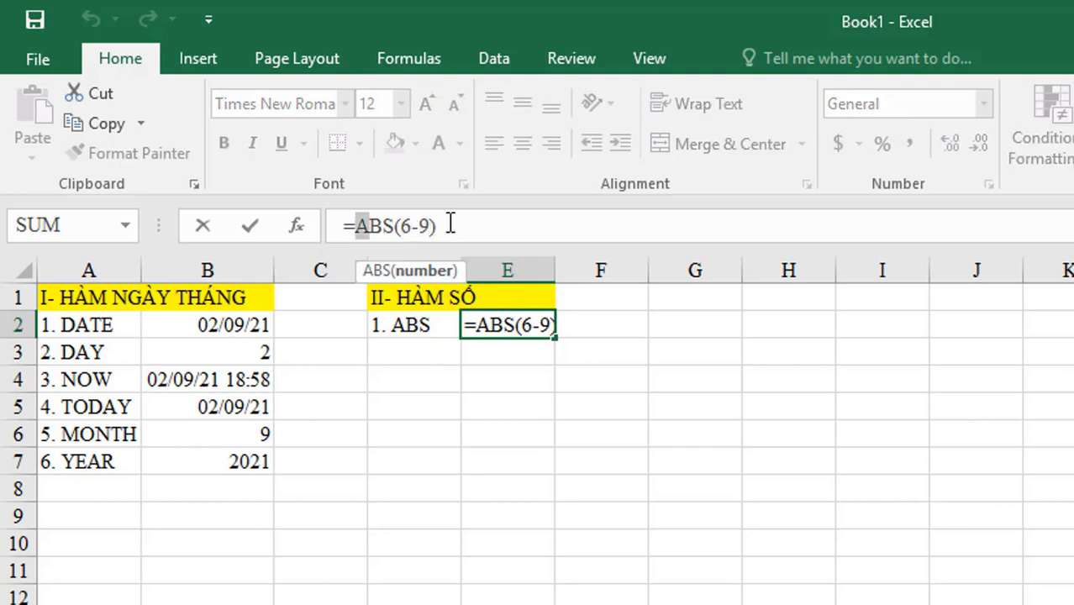
{"action": "key", "text": "Escape"}
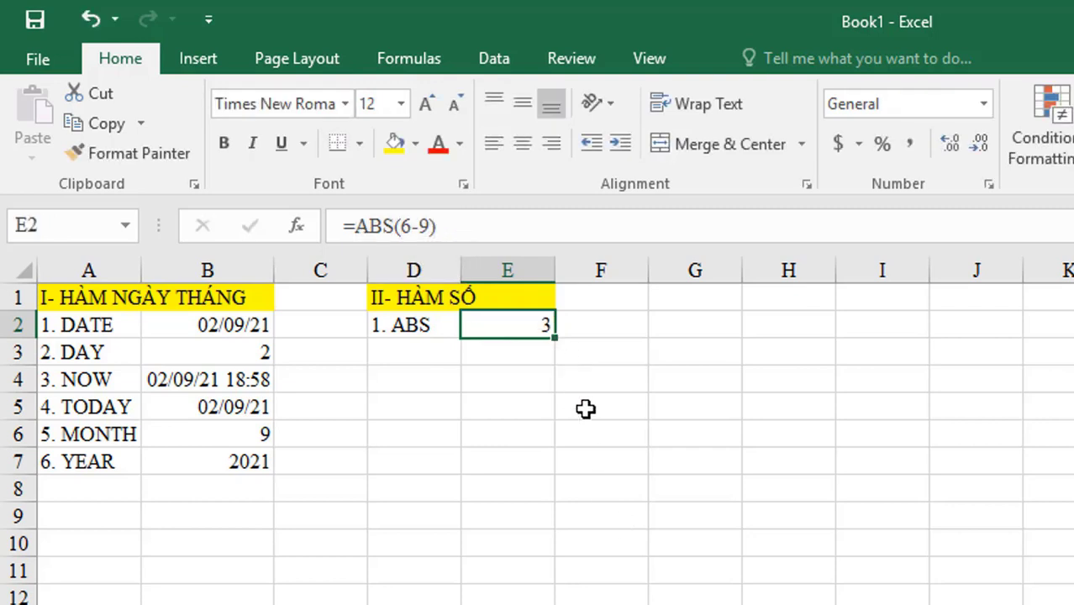
{"action": "key", "text": "Delete"}
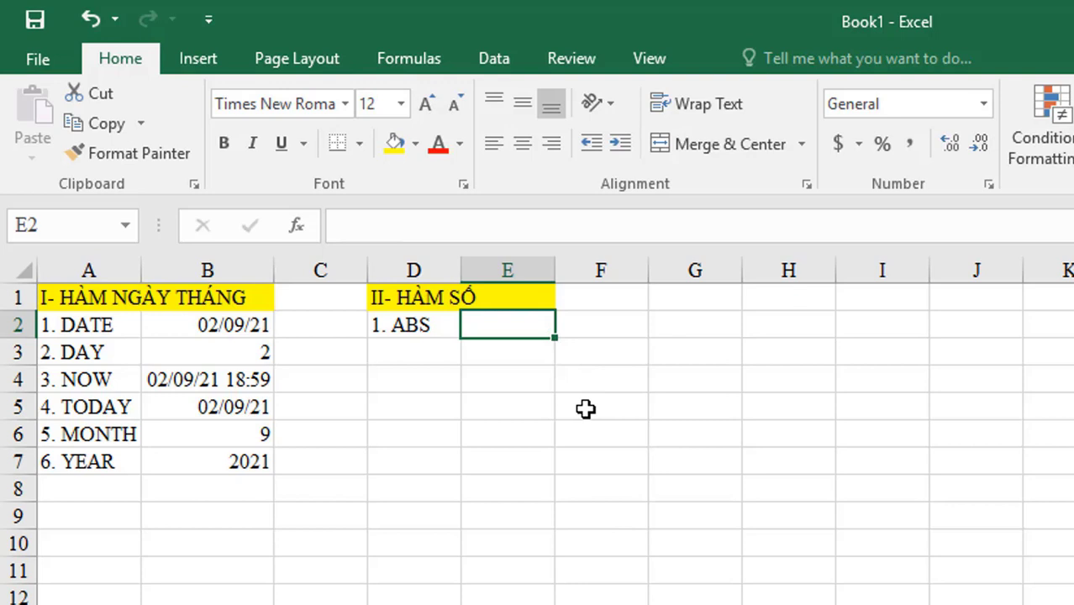
Step: Enter =7+ABS(-7) in E2 so it returns 14, then recheck the formula
{"action": "type", "text": "="}
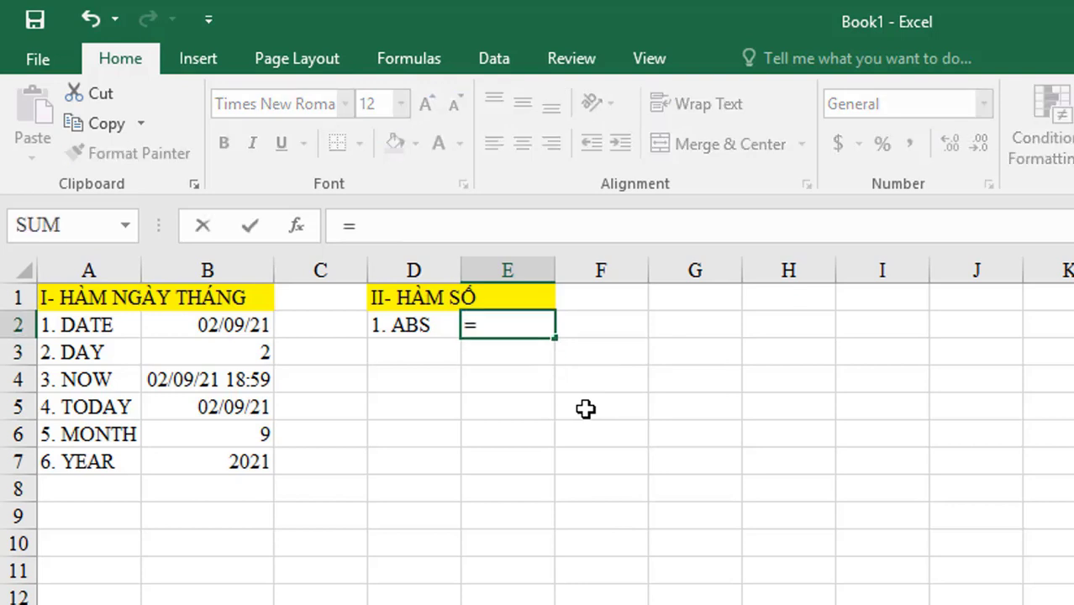
{"action": "type", "text": "7"}
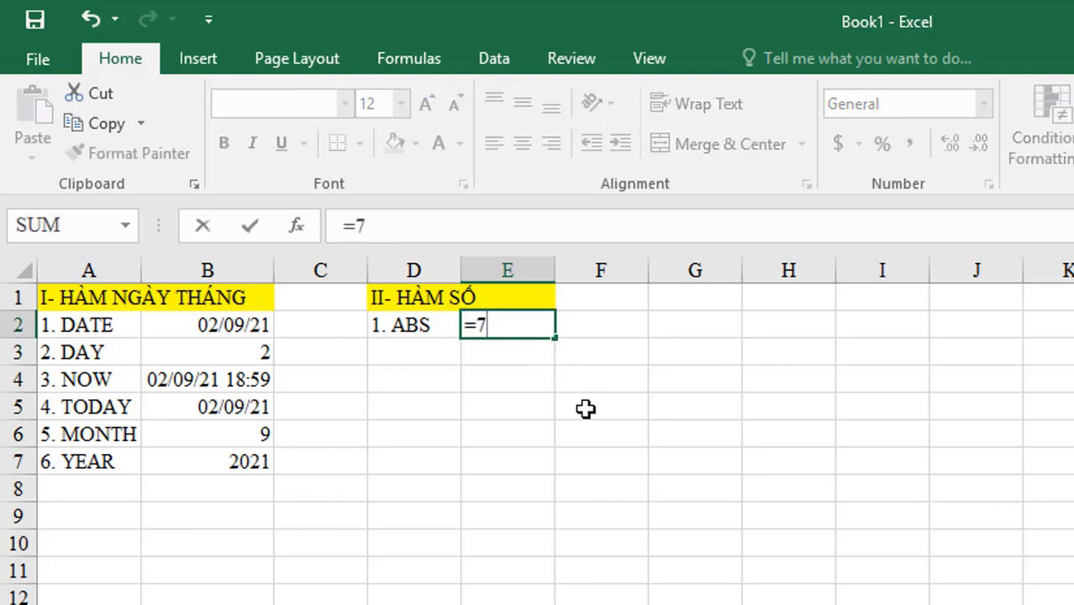
{"action": "type", "text": "+"}
{"action": "type", "text": "ABS"}
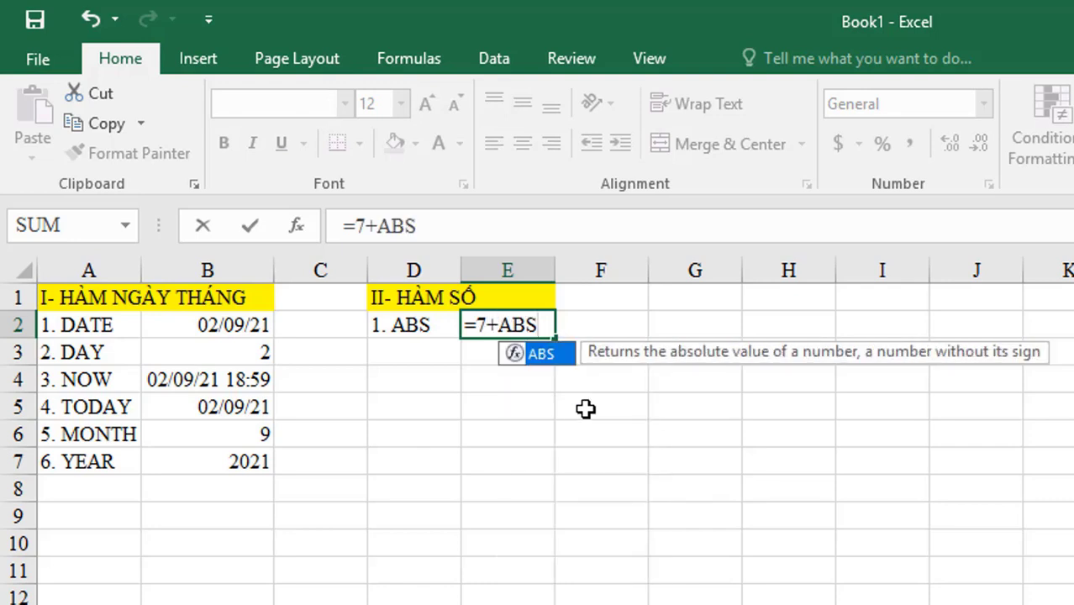
{"action": "type", "text": "(-7"}
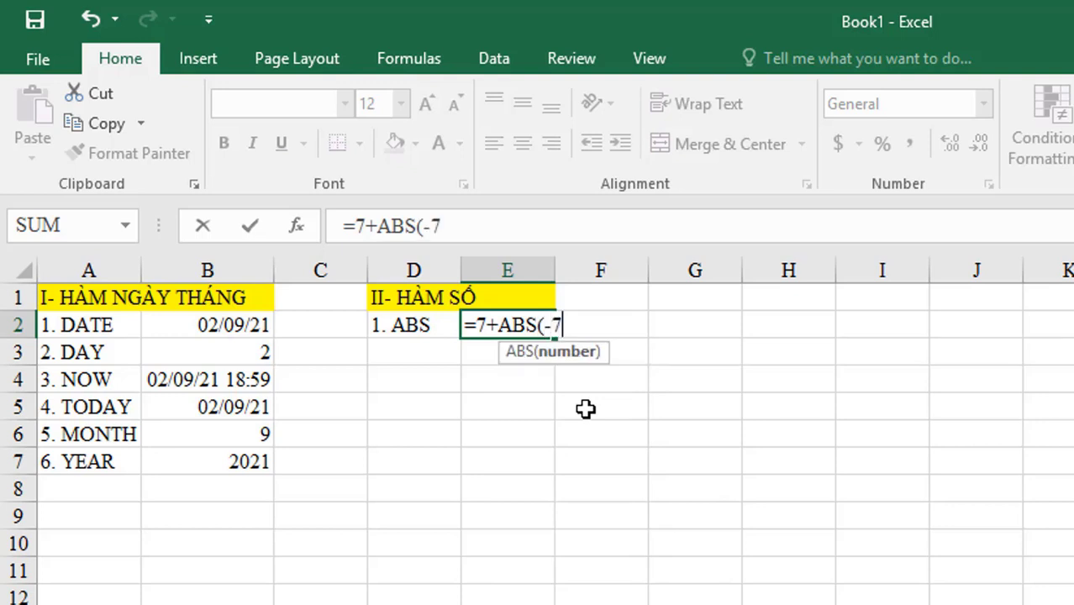
{"action": "type", "text": ")"}
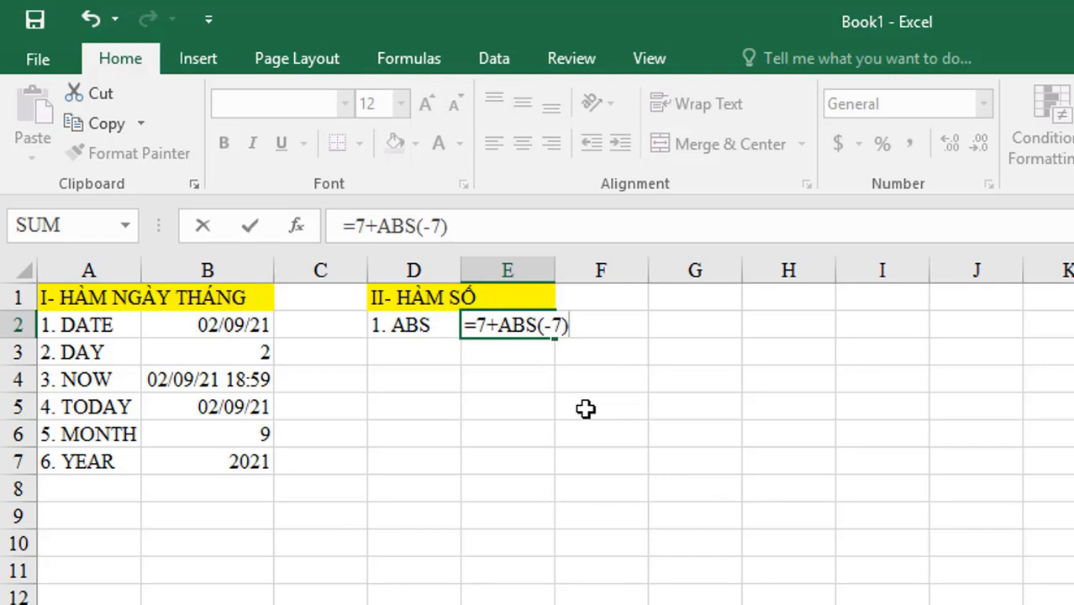
{"action": "key", "text": "Return"}
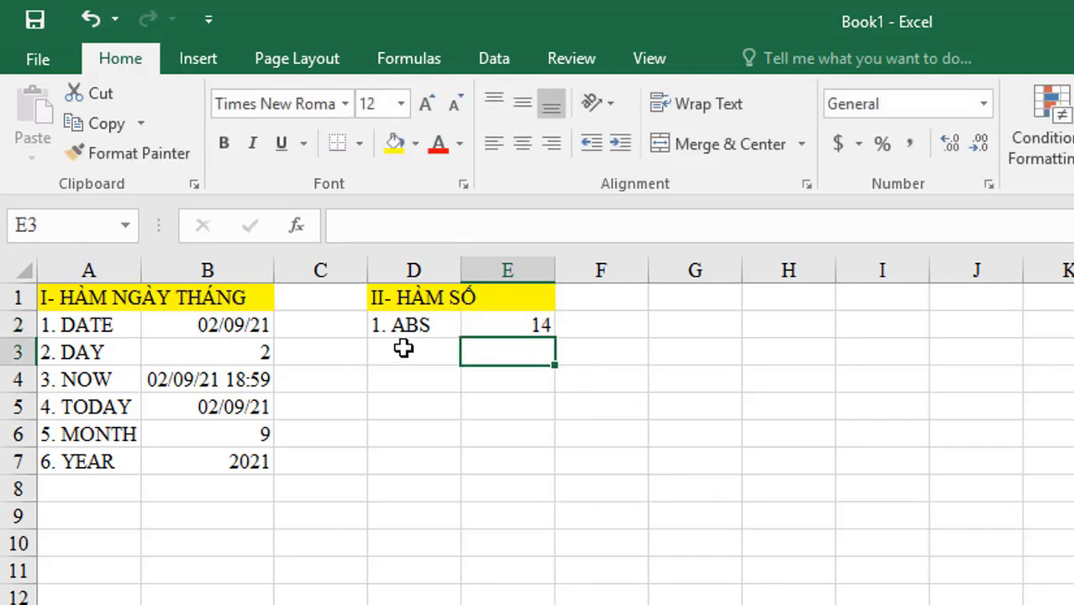
{"action": "left_click", "coordinate": [421, 329]}
{"action": "left_click", "coordinate": [495, 324]}
{"action": "left_click", "coordinate": [453, 324]}
{"action": "left_click", "coordinate": [484, 321]}
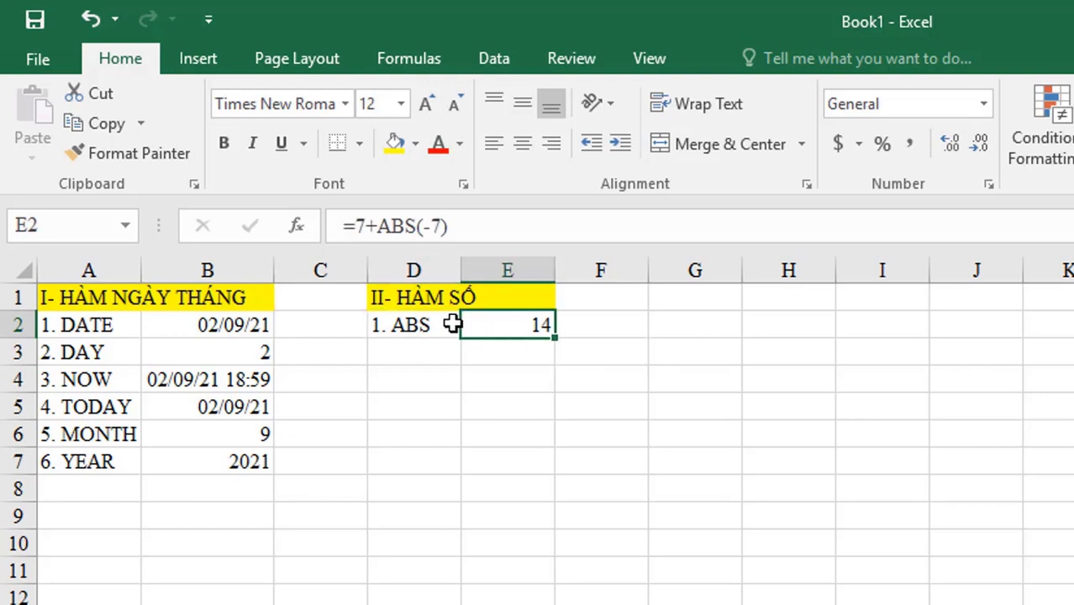
{"action": "left_click", "coordinate": [456, 322]}
{"action": "left_click", "coordinate": [515, 327]}
Step: Type the label '2. INT' into D3 below 1. ABS
{"action": "left_click", "coordinate": [432, 353]}
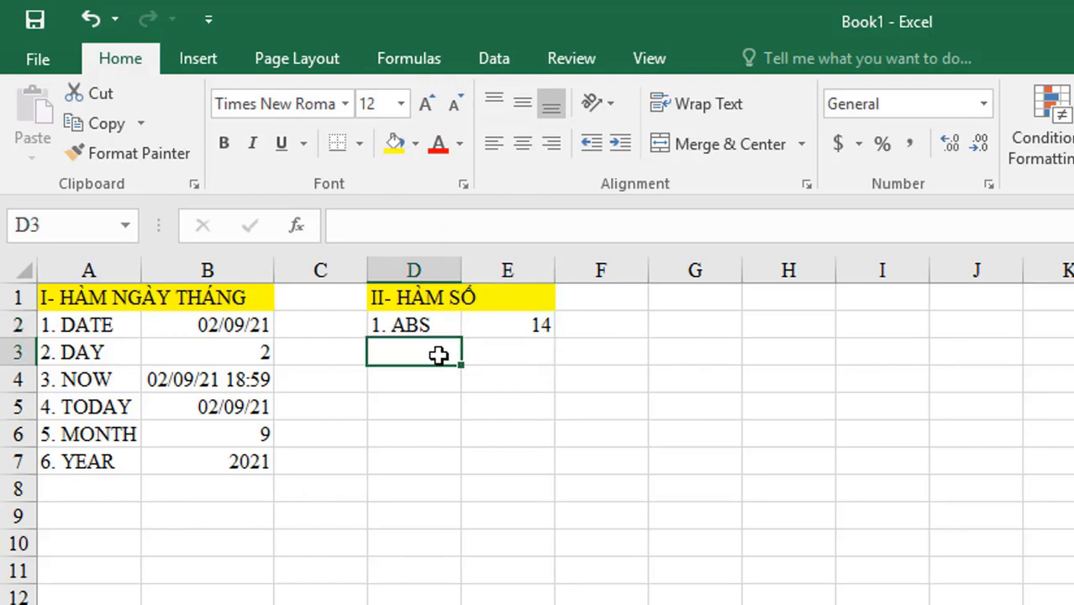
{"action": "type", "text": "2,"}
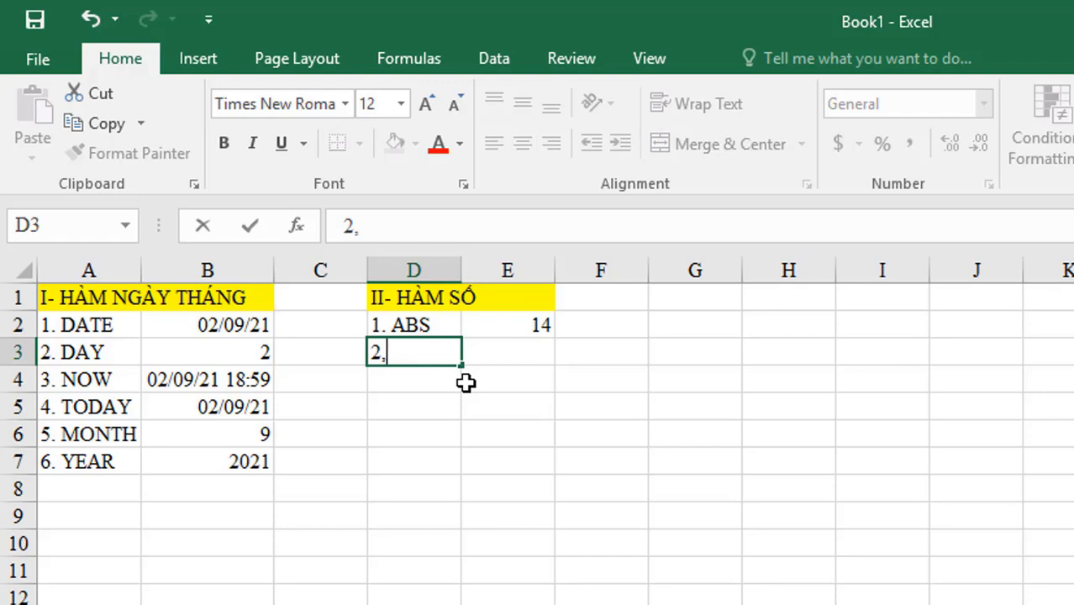
{"action": "key", "text": "BackSpace"}
{"action": "type", "text": ". "}
{"action": "type", "text": "INT"}
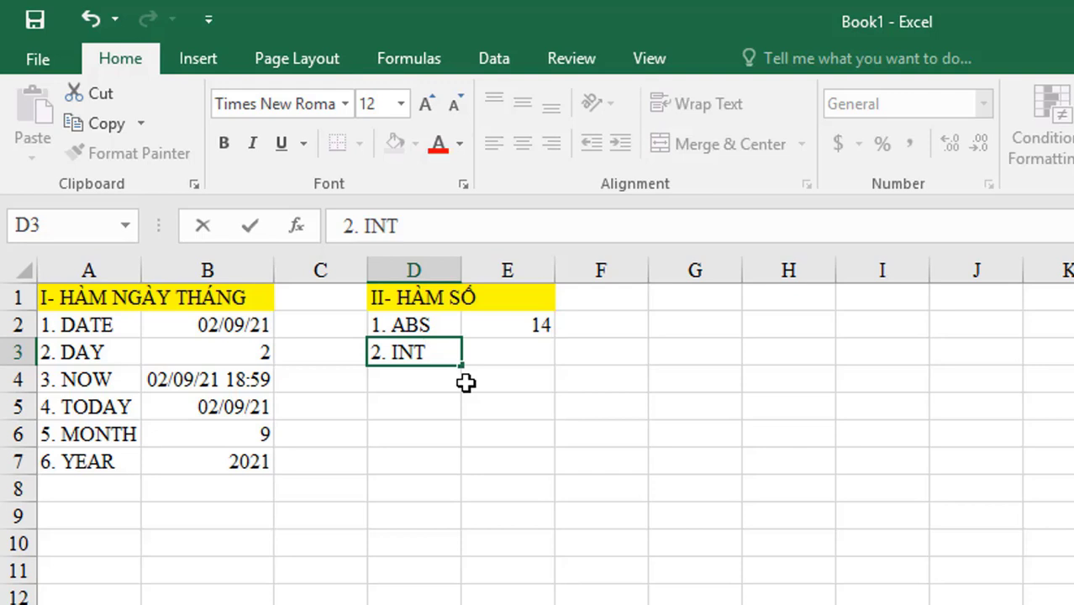
{"action": "key", "text": "Tab"}
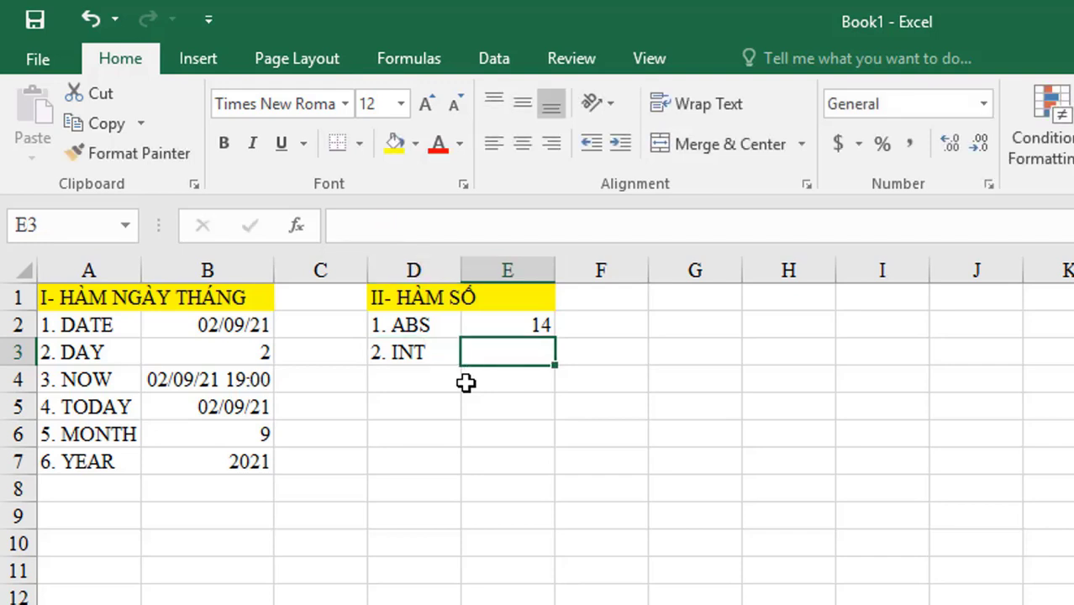
Step: Enter =INT(123,5) in E3 to get 123, then type '3. MOD' in D4
{"action": "type", "text": "="}
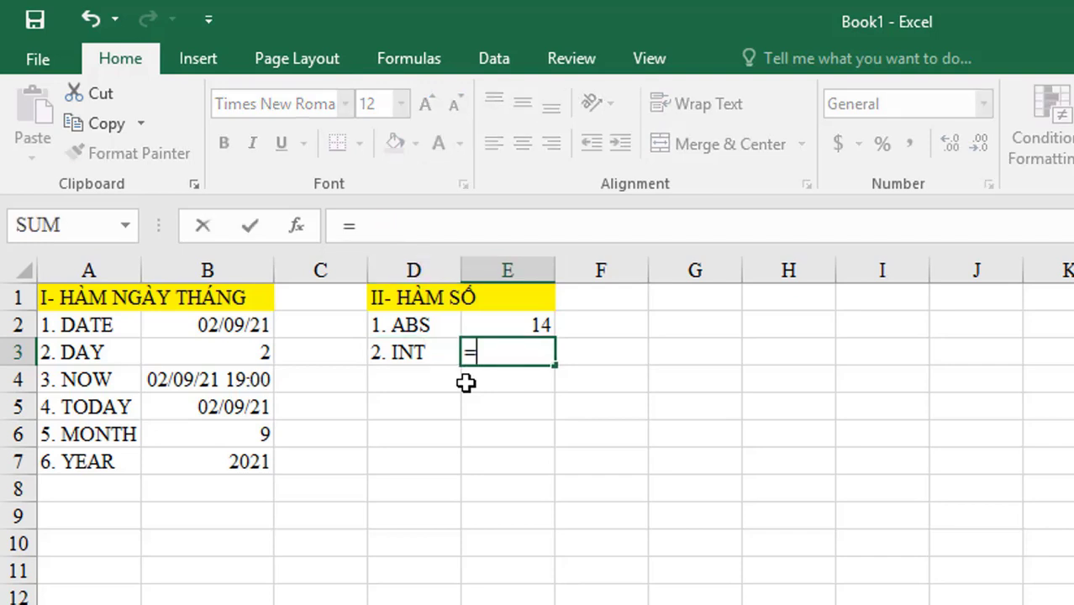
{"action": "type", "text": "INT"}
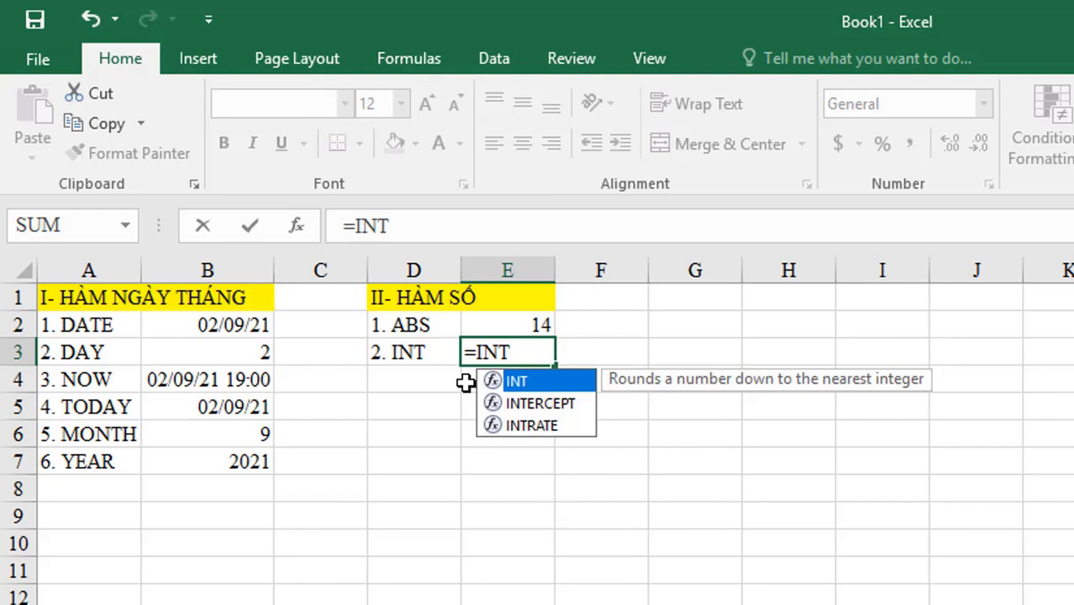
{"action": "type", "text": "("}
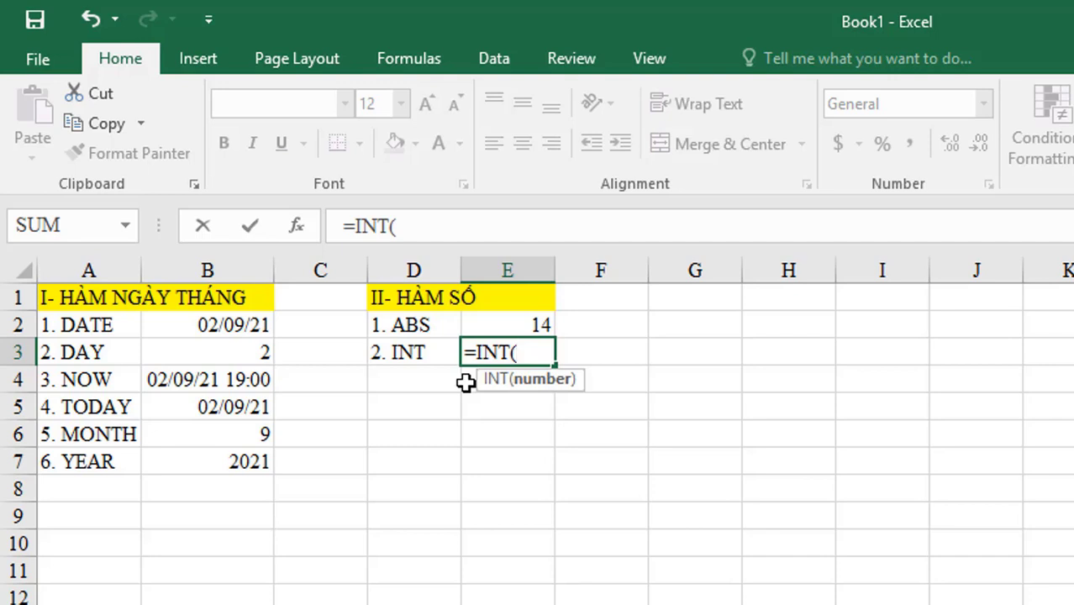
{"action": "type", "text": "12"}
{"action": "type", "text": "3"}
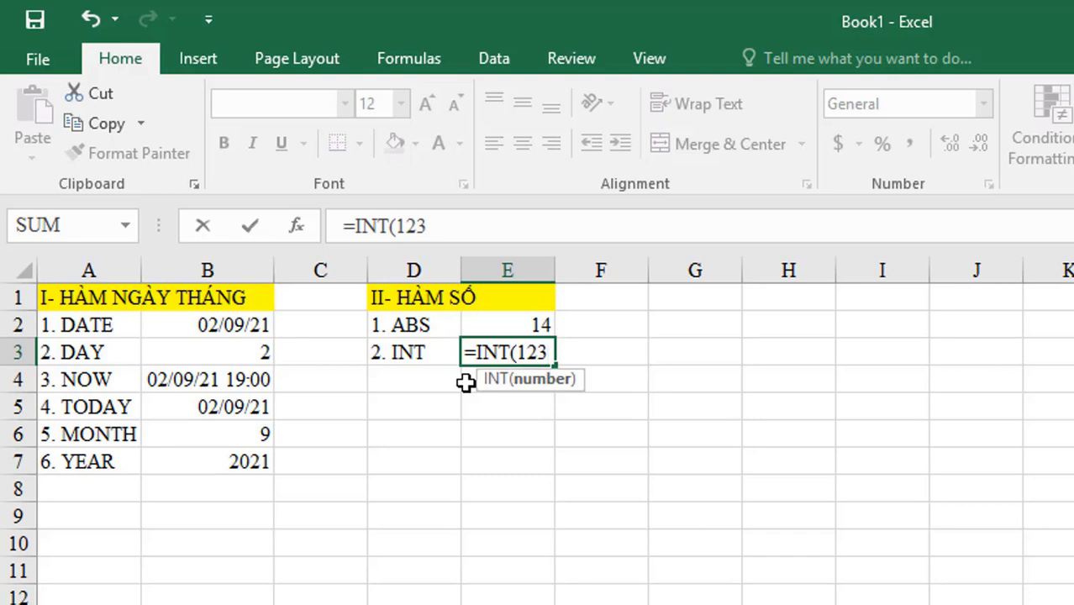
{"action": "type", "text": ","}
{"action": "type", "text": "5)"}
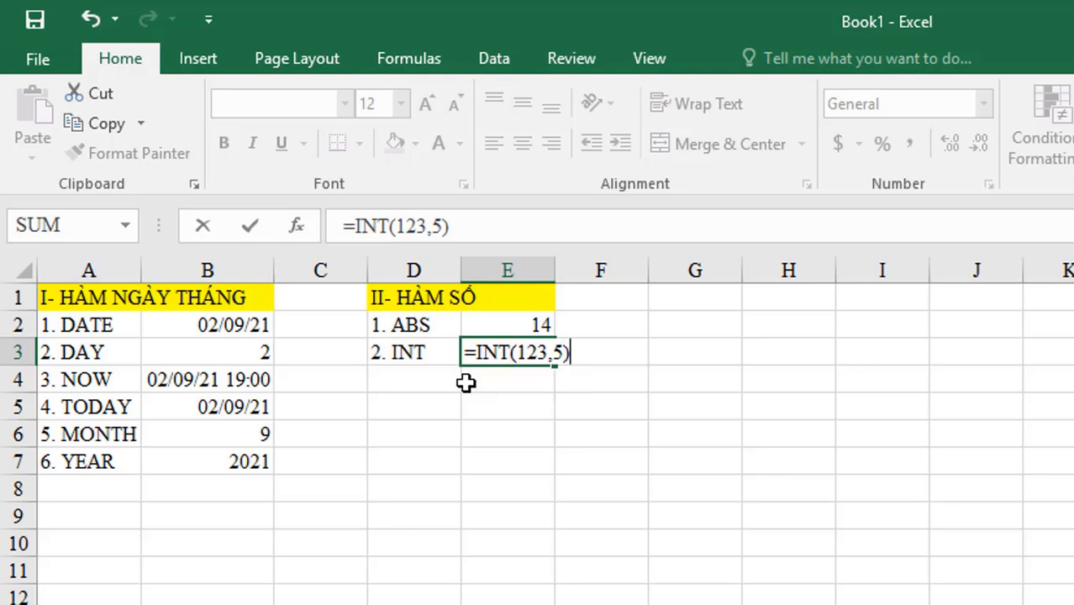
{"action": "key", "text": "Return"}
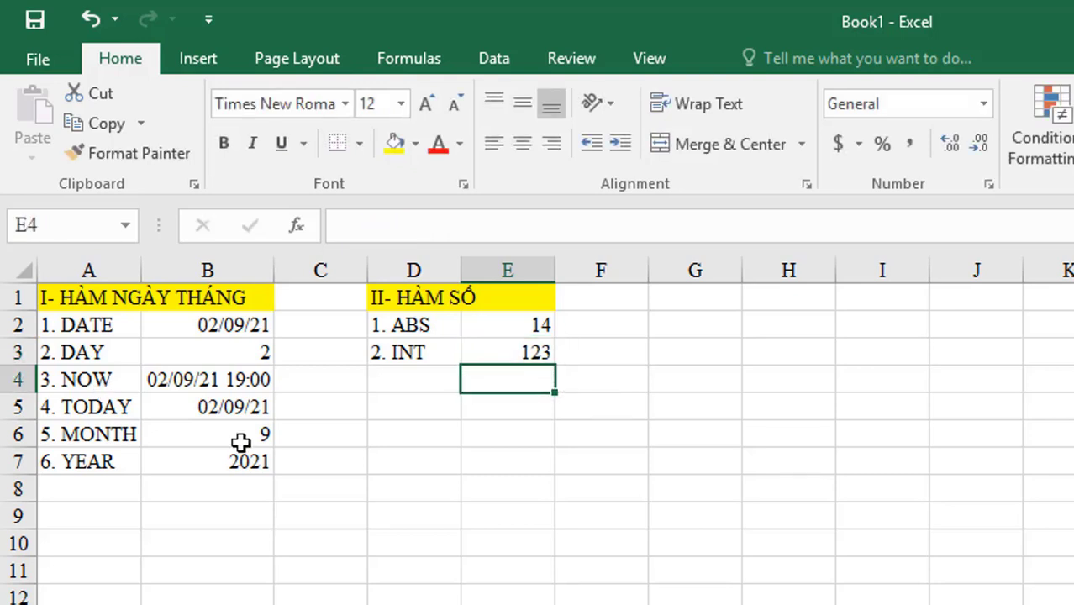
{"action": "left_click", "coordinate": [496, 352]}
{"action": "key", "text": "Return"}
{"action": "left_click", "coordinate": [514, 355]}
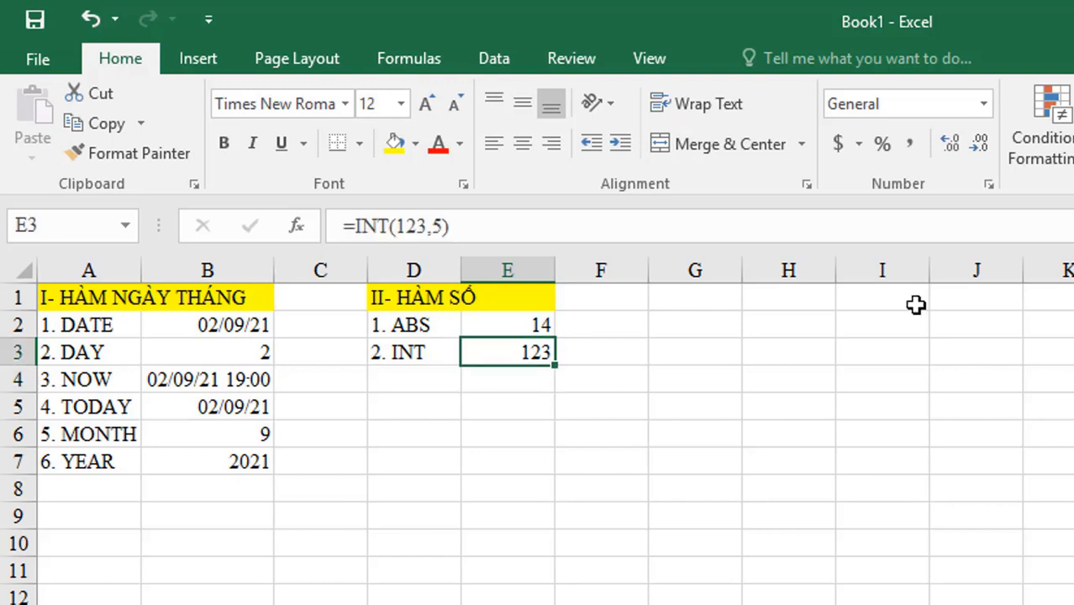
{"action": "left_click", "coordinate": [411, 383]}
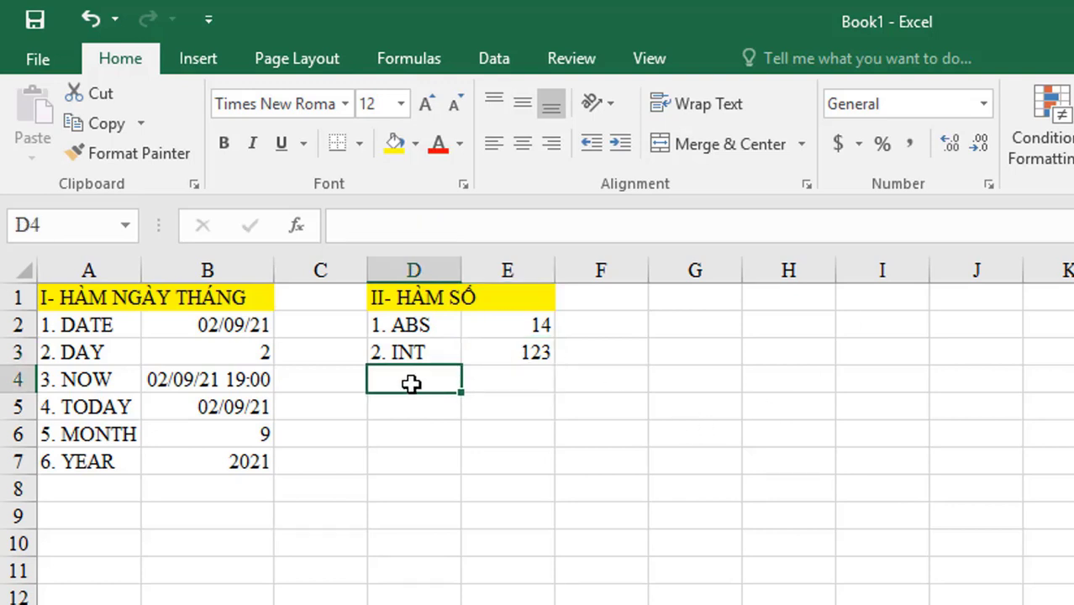
{"action": "type", "text": "3."}
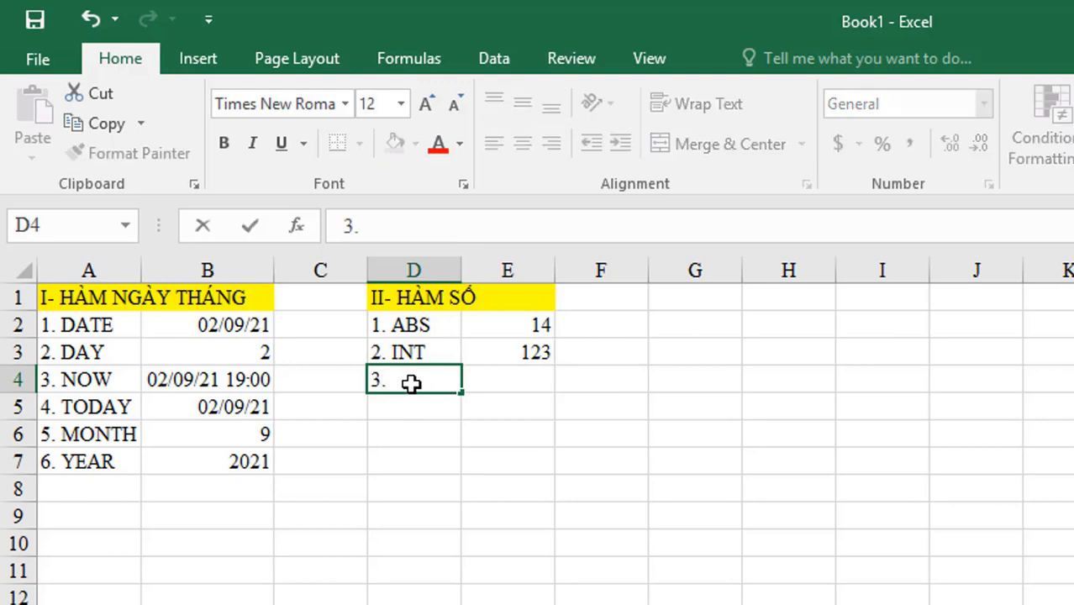
{"action": "type", "text": " MOD"}
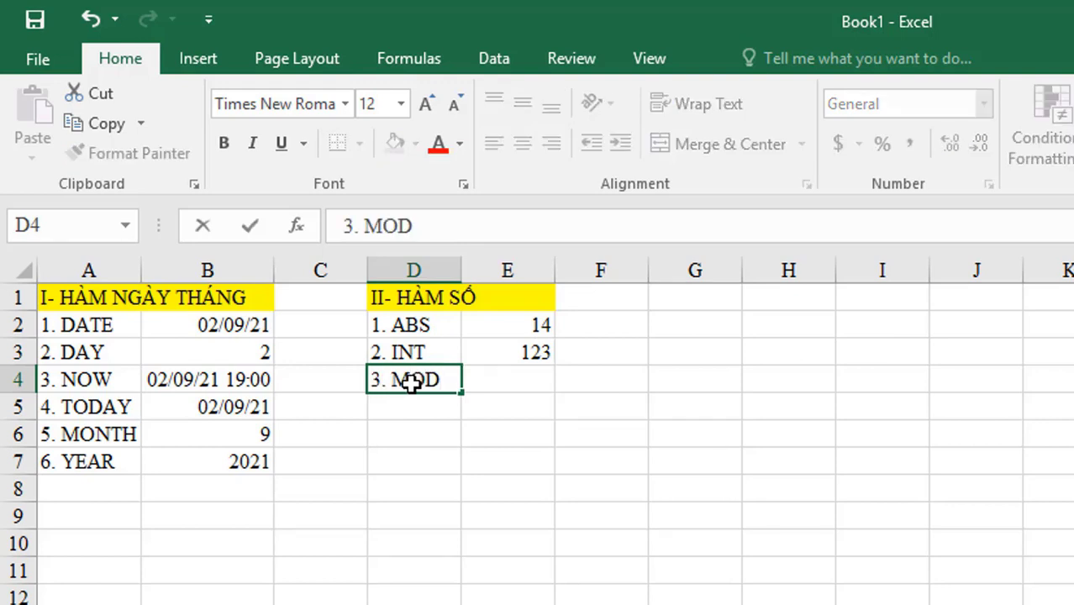
Step: Commit the '3. MOD' label in D4 and type =MOD(5/3) in E4
{"action": "key", "text": "Return"}
{"action": "left_click", "coordinate": [411, 383]}
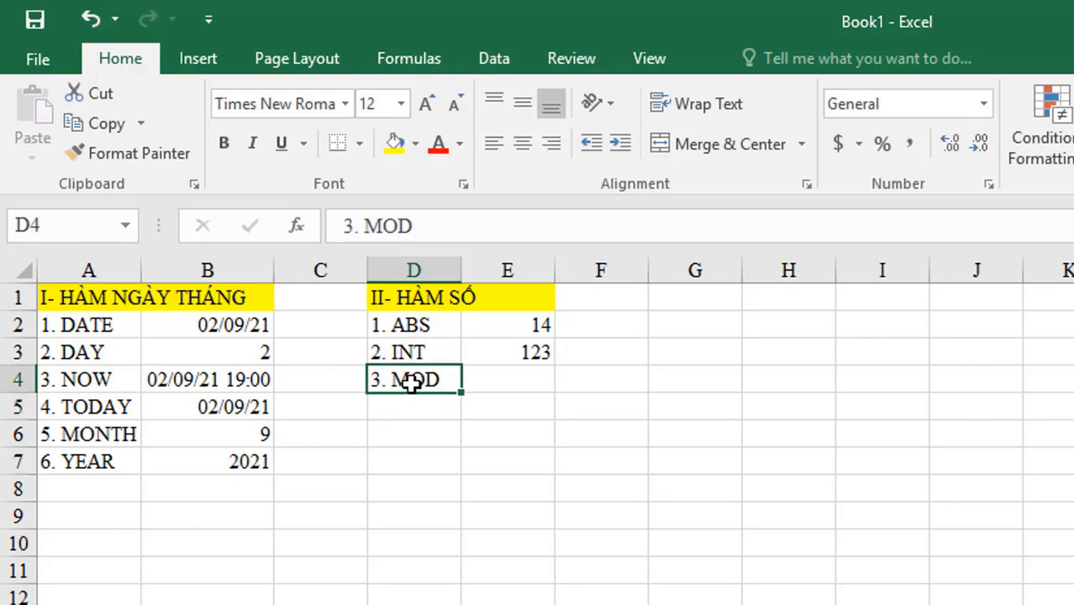
{"action": "key", "text": "Right"}
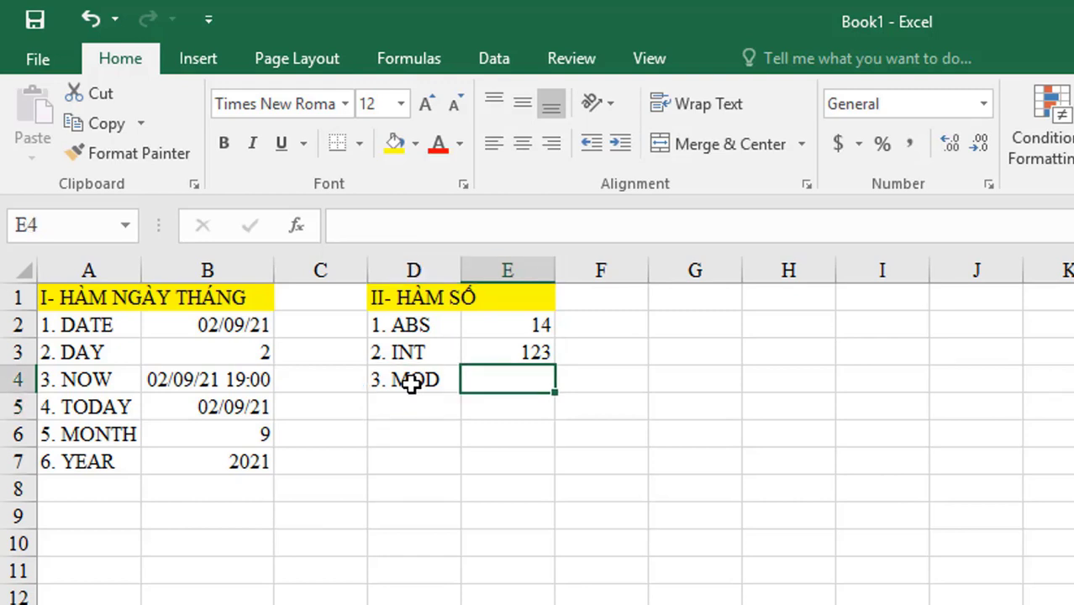
{"action": "type", "text": "="}
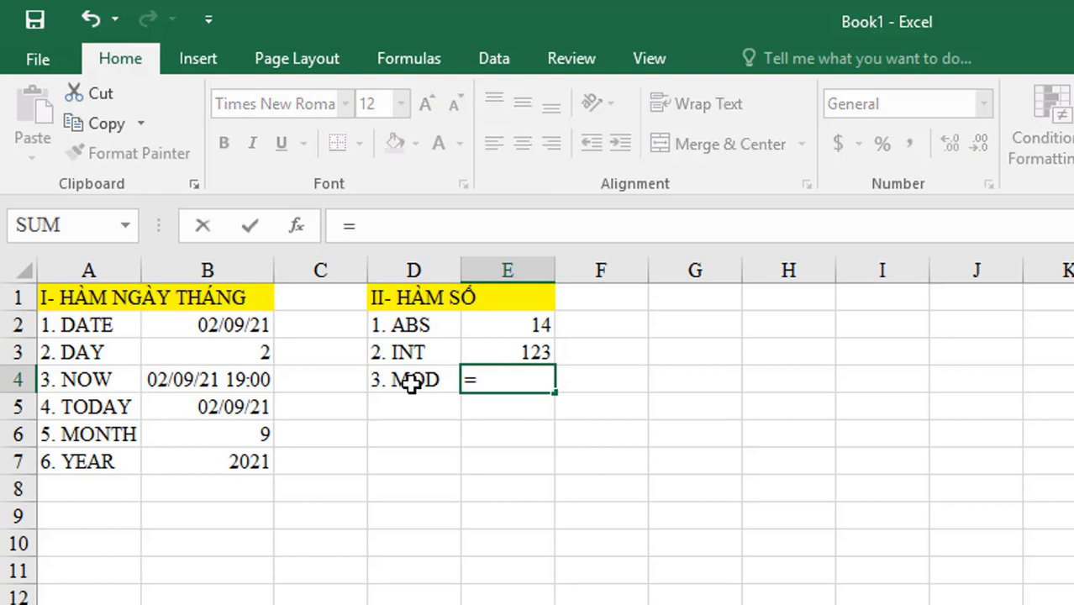
{"action": "type", "text": "MOD("}
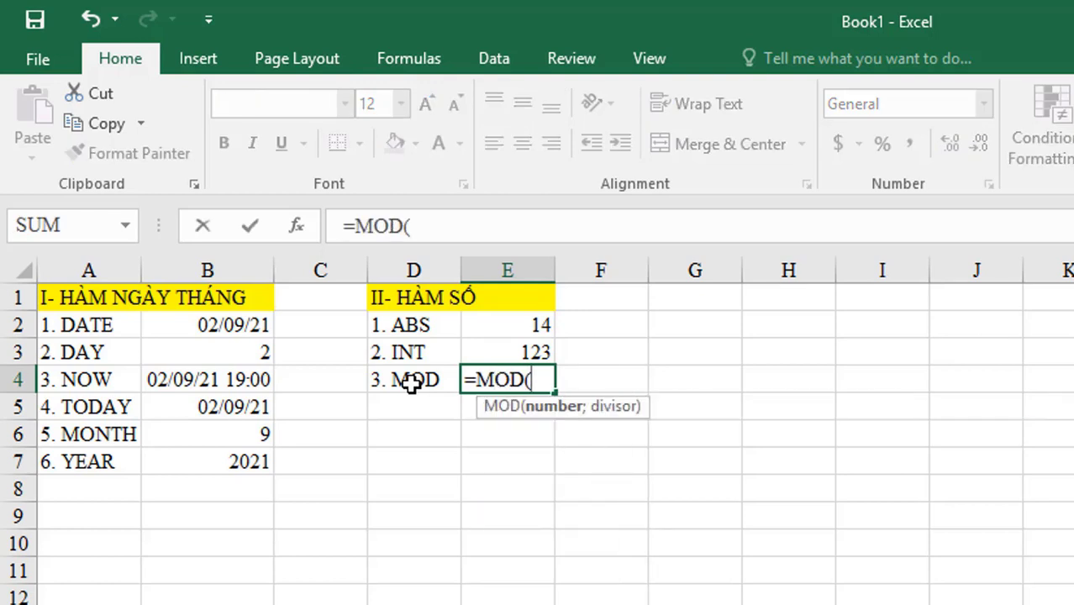
{"action": "type", "text": "5/3"}
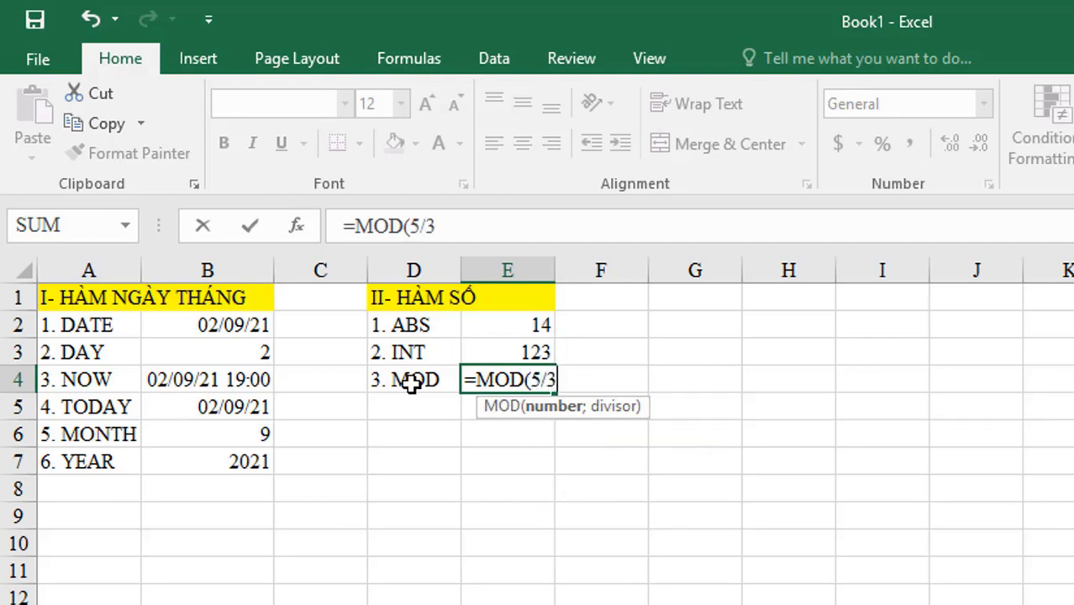
{"action": "type", "text": ")"}
Step: Dismiss the too-few-arguments error and correct E4's formula to =MOD(5;3)
{"action": "key", "text": "Return"}
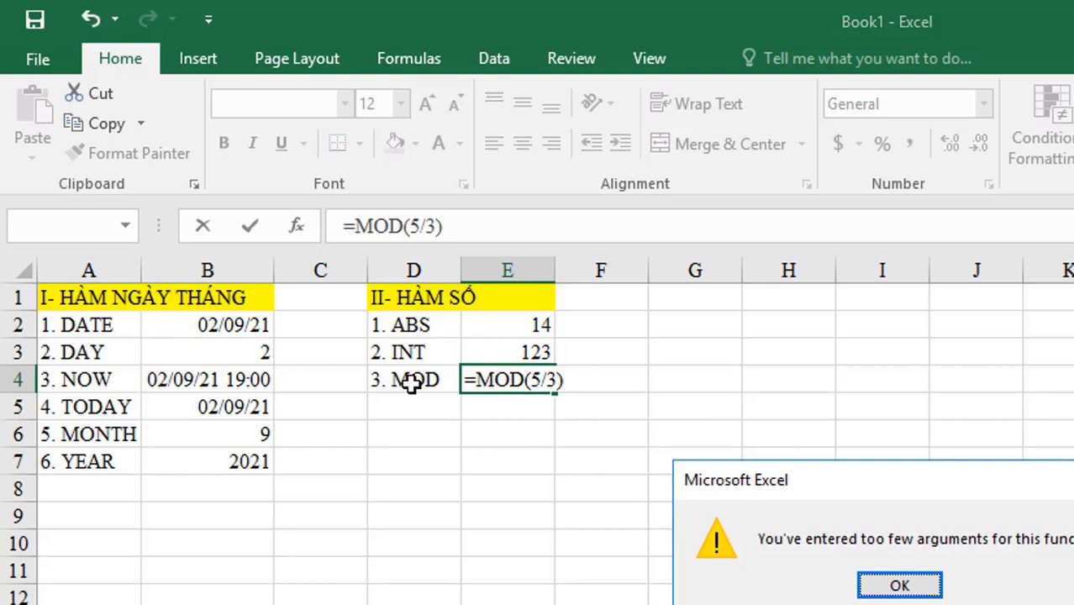
{"action": "left_click", "coordinate": [900, 586]}
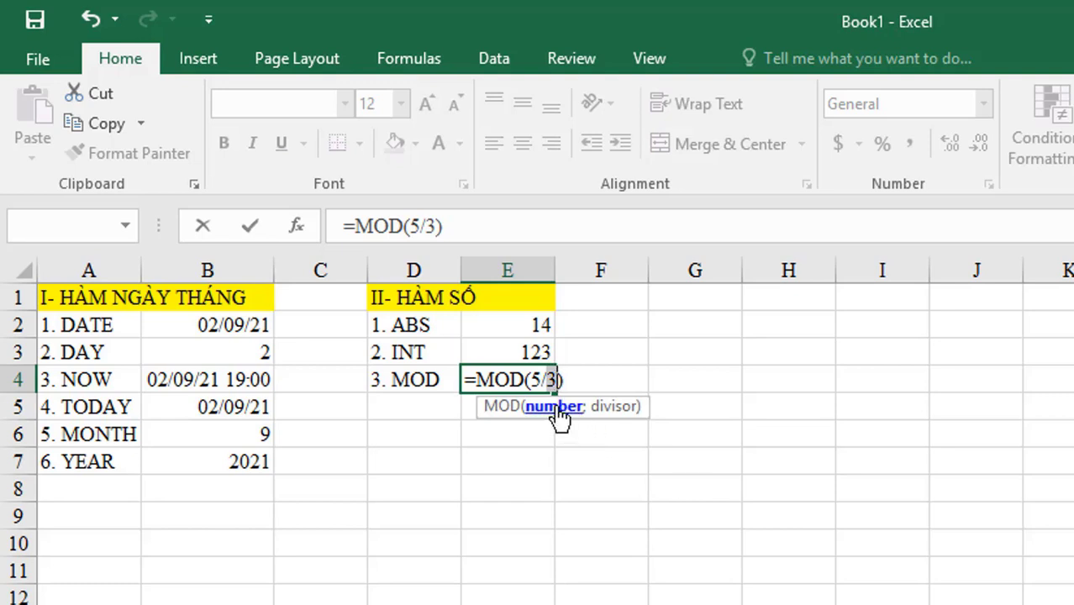
{"action": "left_click", "coordinate": [542, 406]}
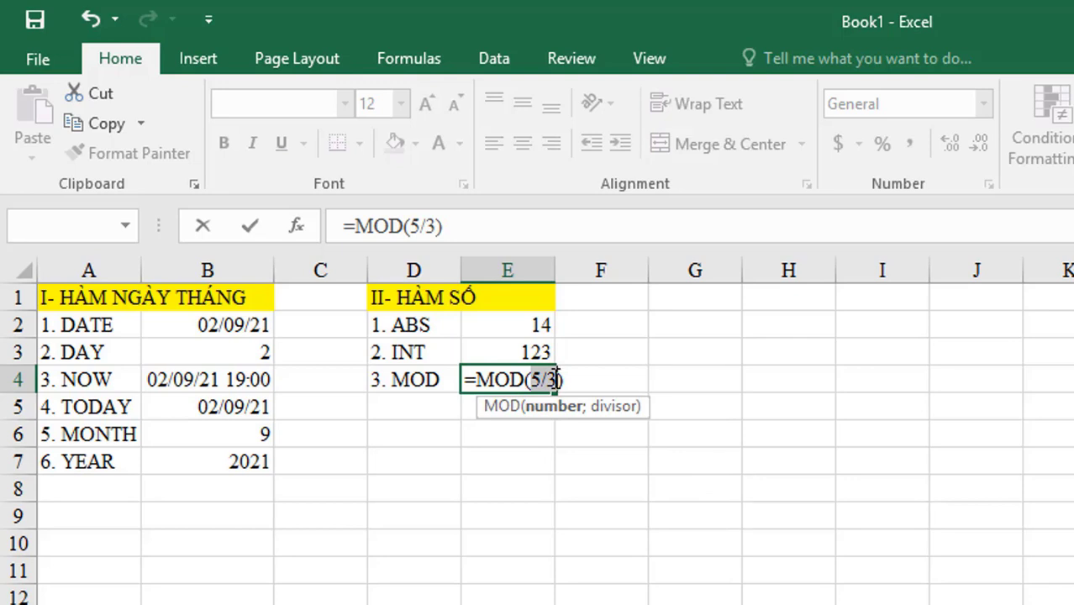
{"action": "key", "text": "BackSpace"}
{"action": "key", "text": "BackSpace"}
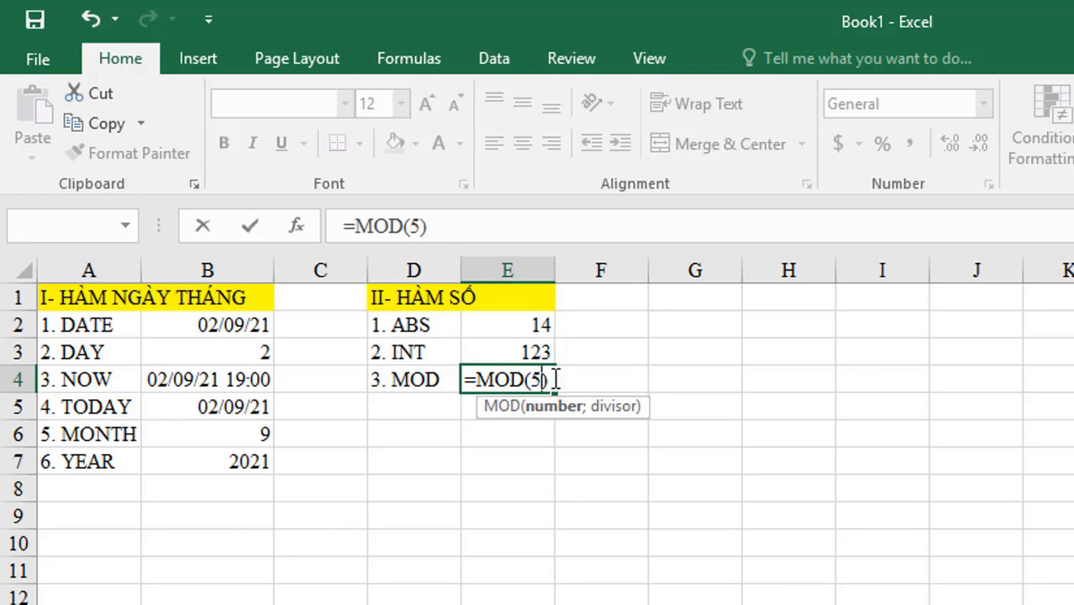
{"action": "type", "text": ";"}
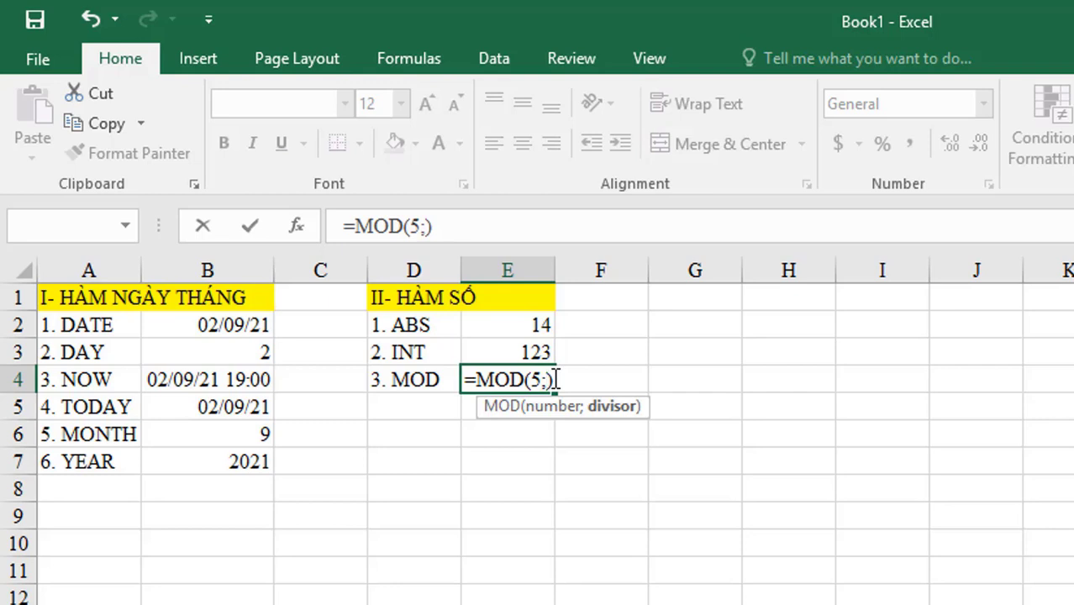
{"action": "type", "text": "3"}
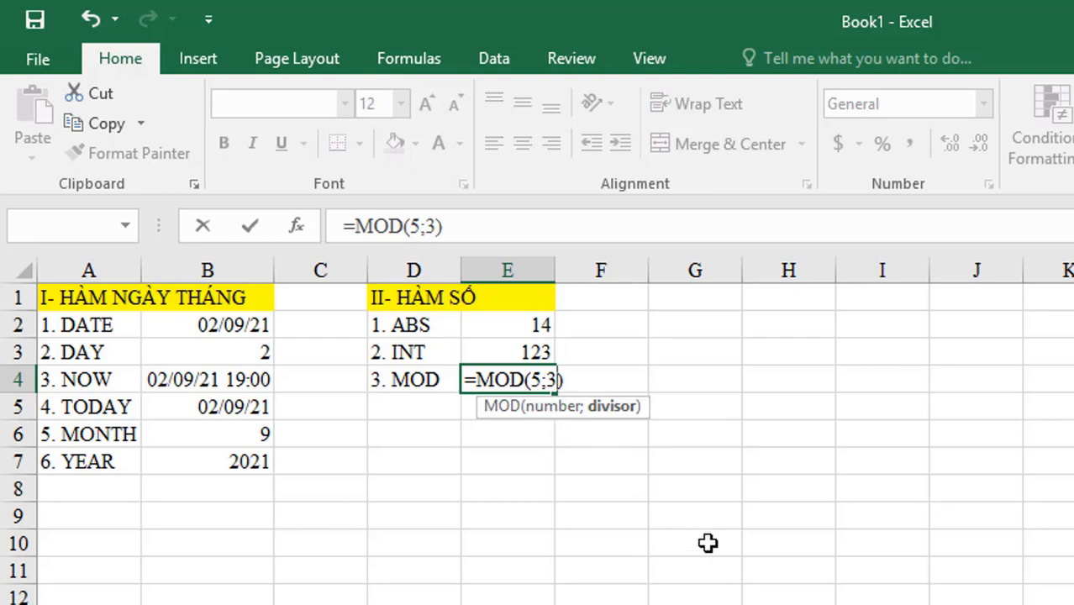
{"action": "type", "text": "+"}
{"action": "key", "text": "BackSpace"}
Step: Commit =MOD(5;3) in E4, showing 2, and review the MOD row
{"action": "key", "text": "Return"}
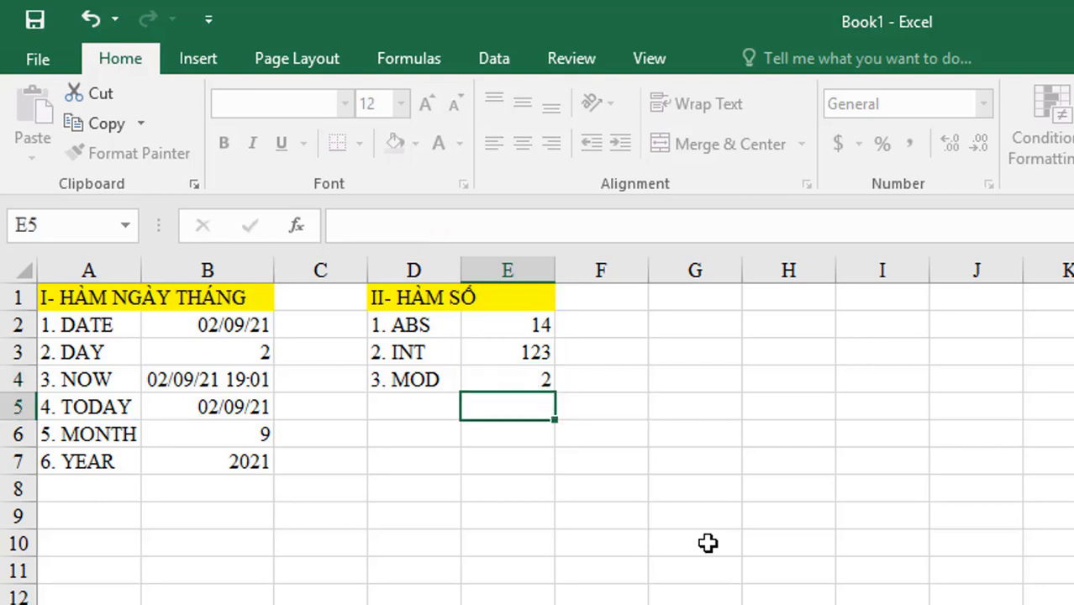
{"action": "left_click", "coordinate": [517, 376]}
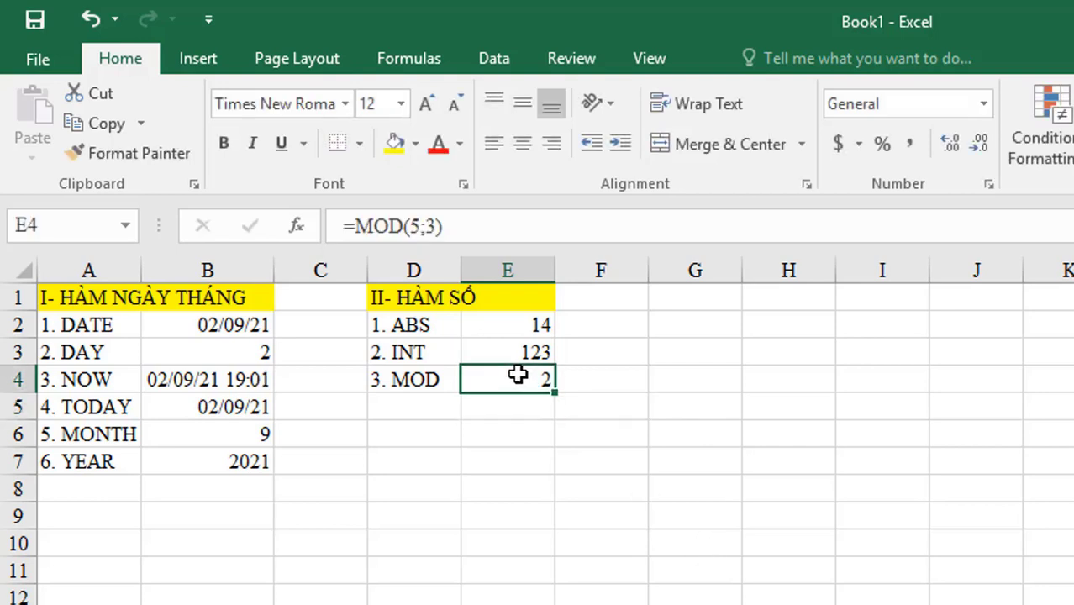
{"action": "left_click", "coordinate": [420, 382]}
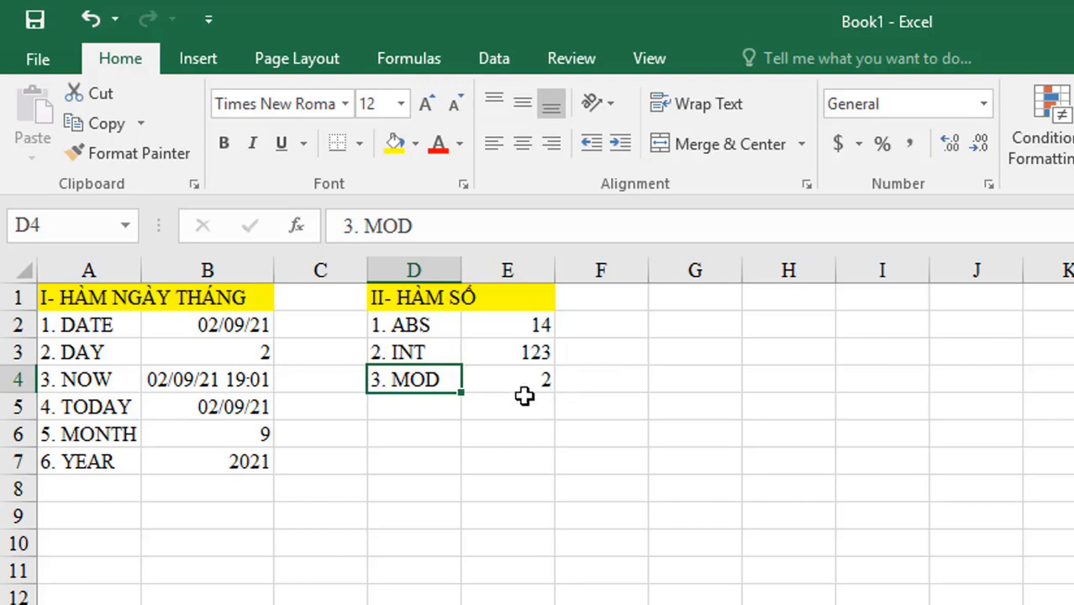
{"action": "left_click", "coordinate": [515, 383]}
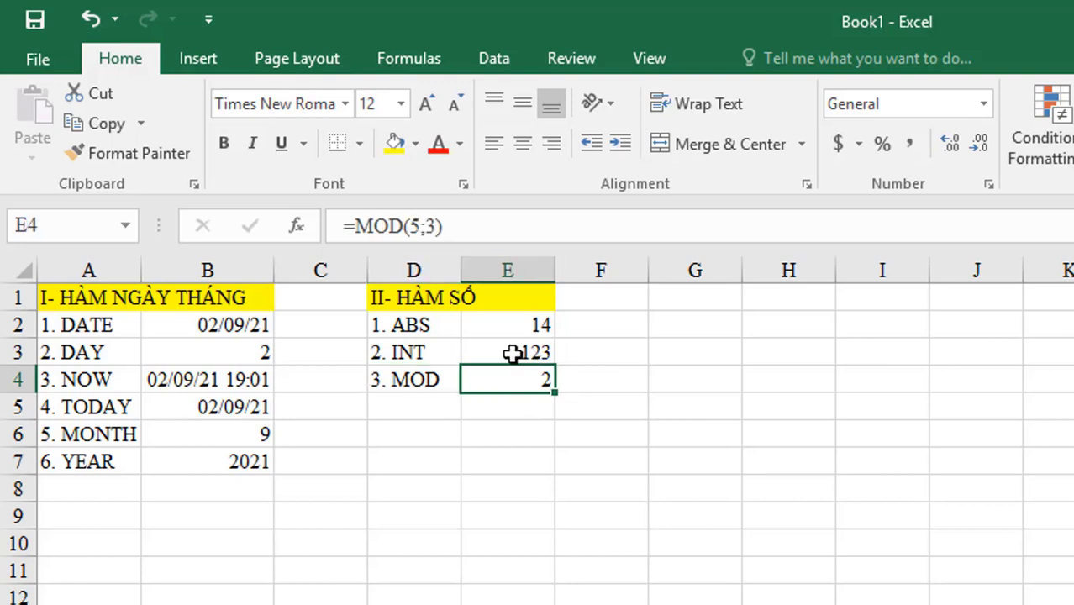
Step: Edit E4's formula to =MOD(15;2), which returns 1
{"action": "left_click", "coordinate": [419, 226]}
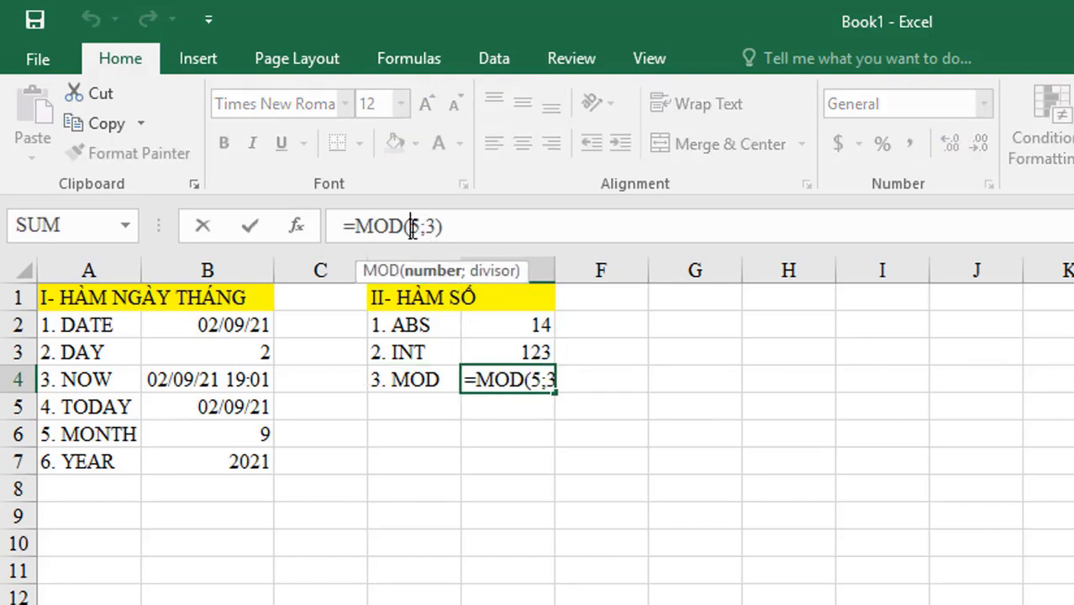
{"action": "type", "text": "1"}
{"action": "key", "text": "Right"}
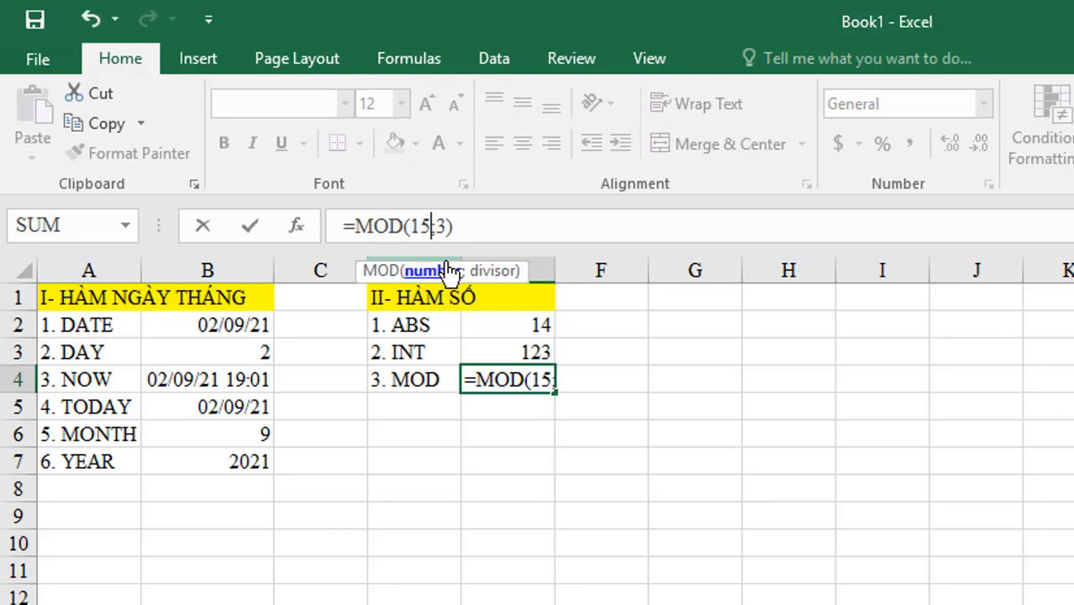
{"action": "key", "text": "shift+Right"}
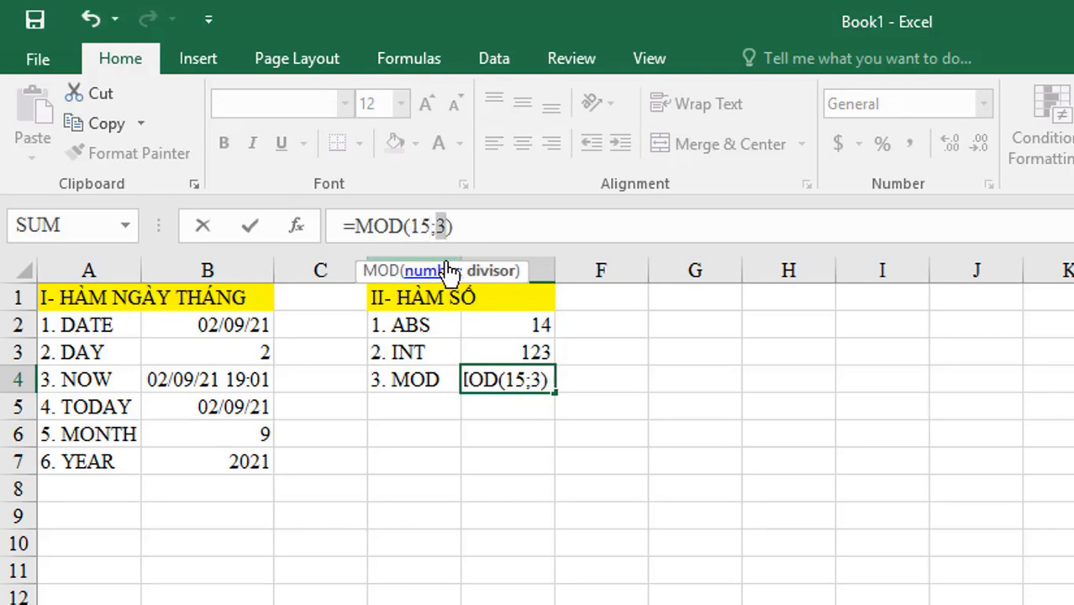
{"action": "type", "text": "2"}
{"action": "key", "text": "Return"}
Step: Change the MOD divisor to 7 so E4 reads =MOD(16;7), returning 2
{"action": "left_click", "coordinate": [473, 380]}
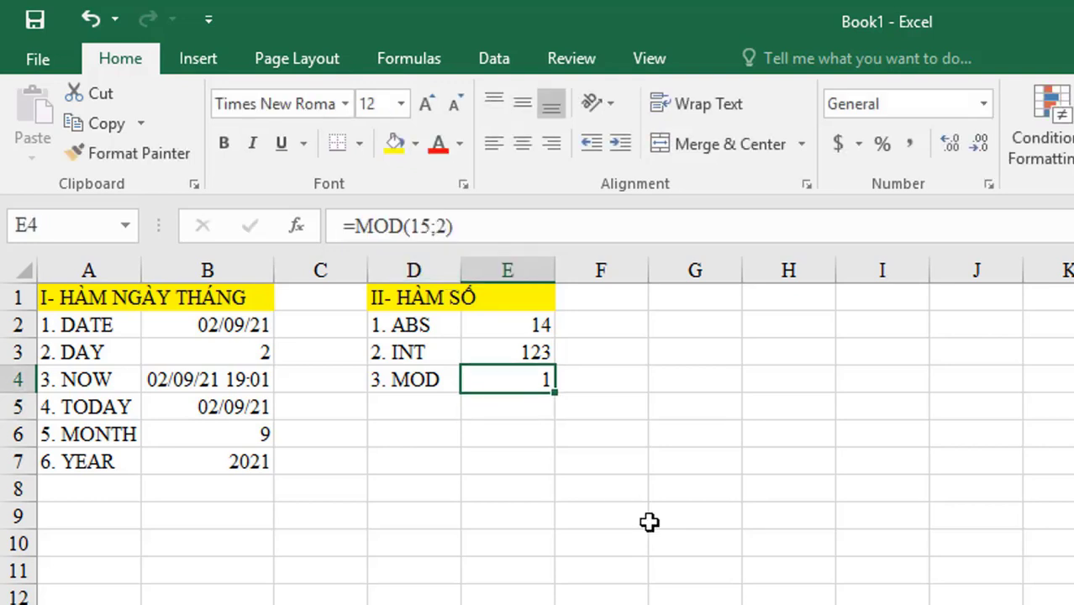
{"action": "left_click_drag", "start_coordinate": [420, 226], "coordinate": [434, 225]}
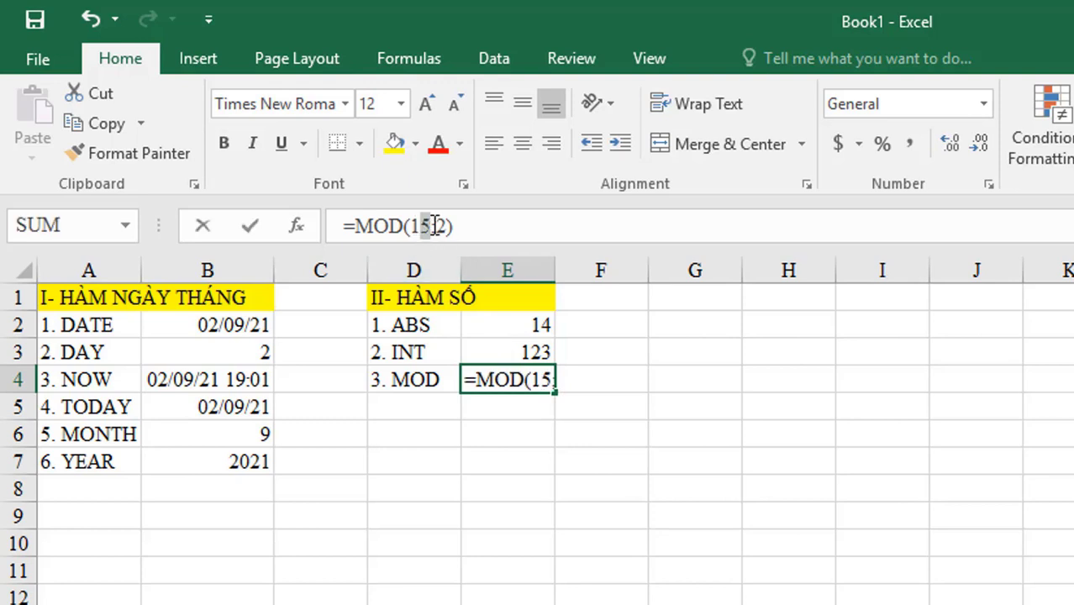
{"action": "type", "text": "6"}
{"action": "key", "text": "Right"}
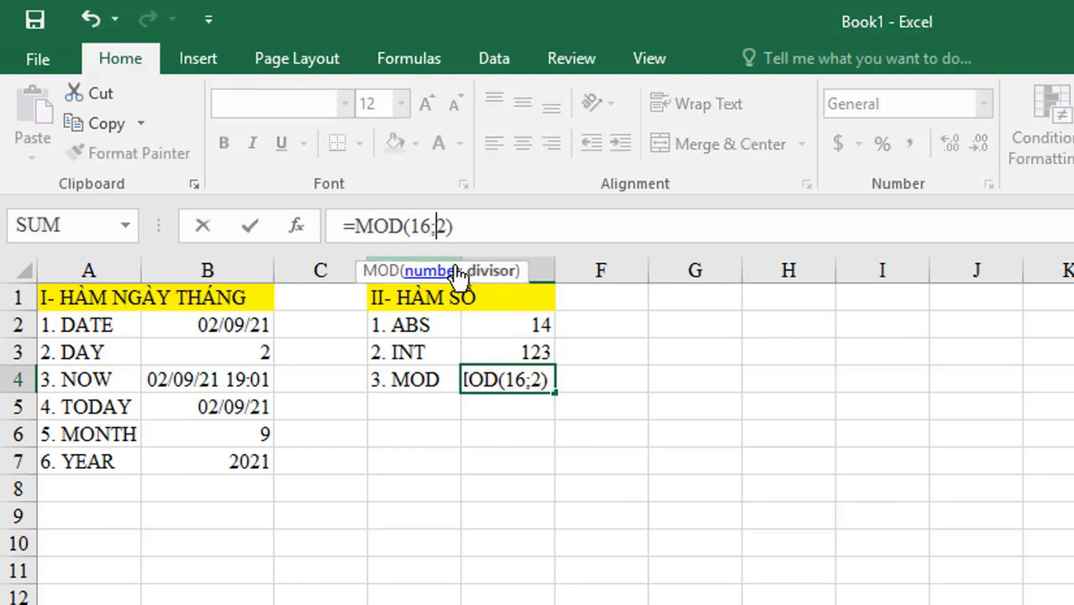
{"action": "key", "text": "shift+Right"}
{"action": "type", "text": "7"}
{"action": "key", "text": "Return"}
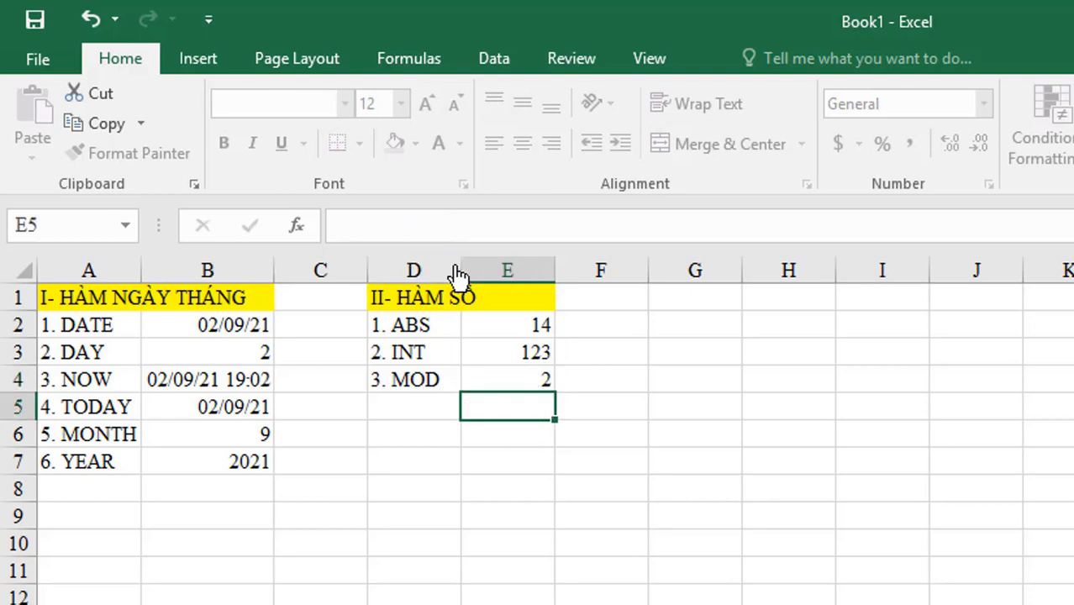
{"action": "left_click", "coordinate": [504, 380]}
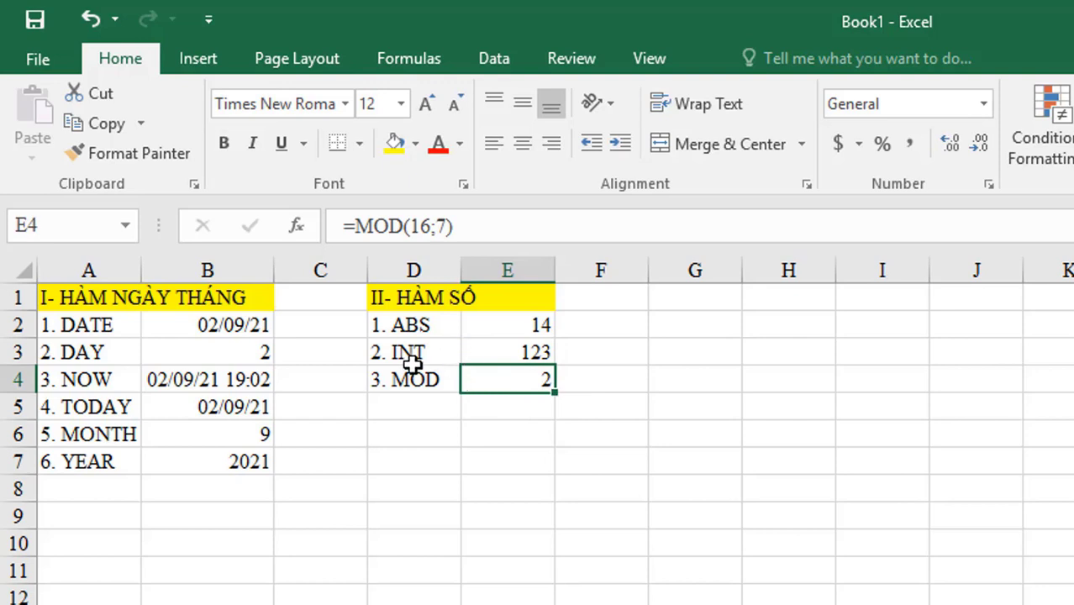
{"action": "left_click", "coordinate": [406, 401]}
Step: Enter '4. ROUND' in D5 and autofit column D to its contents
{"action": "type", "text": "4. "}
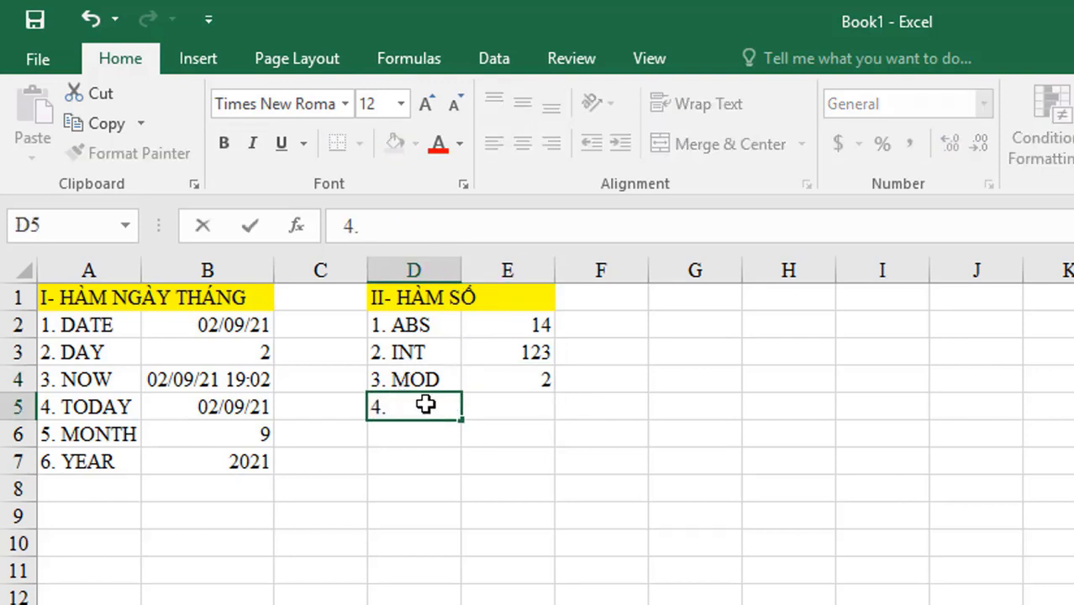
{"action": "type", "text": "ROUND"}
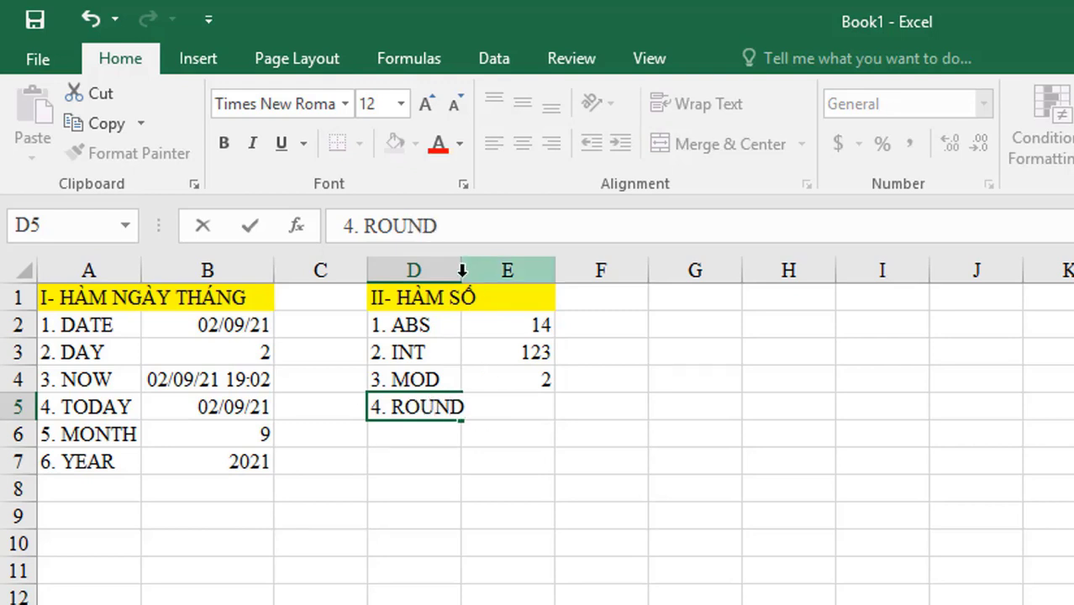
{"action": "left_click", "coordinate": [440, 451]}
{"action": "left_click", "coordinate": [429, 407]}
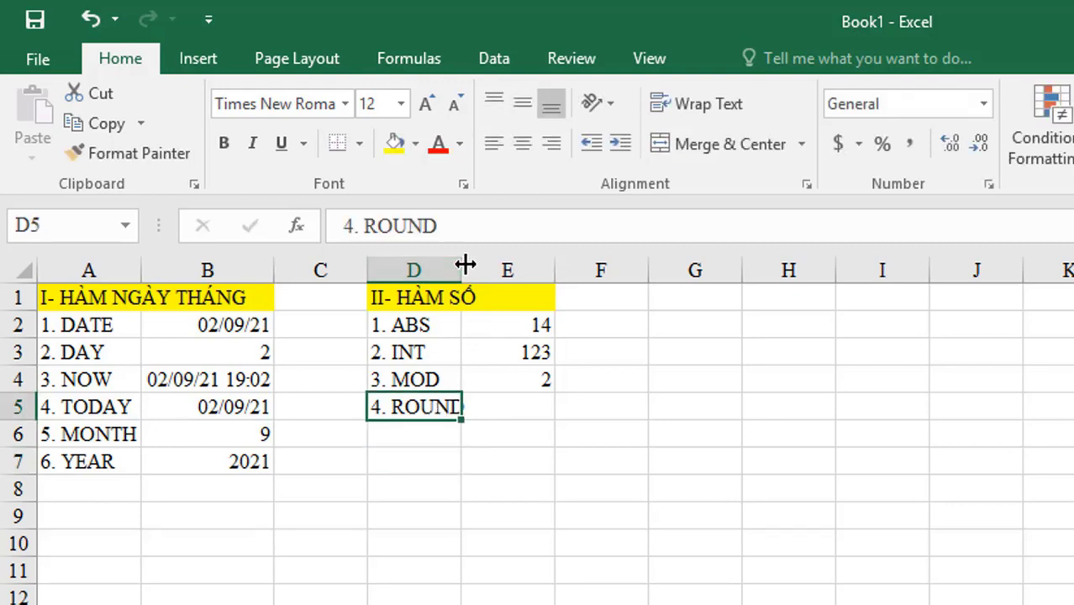
{"action": "double_click", "coordinate": [465, 266]}
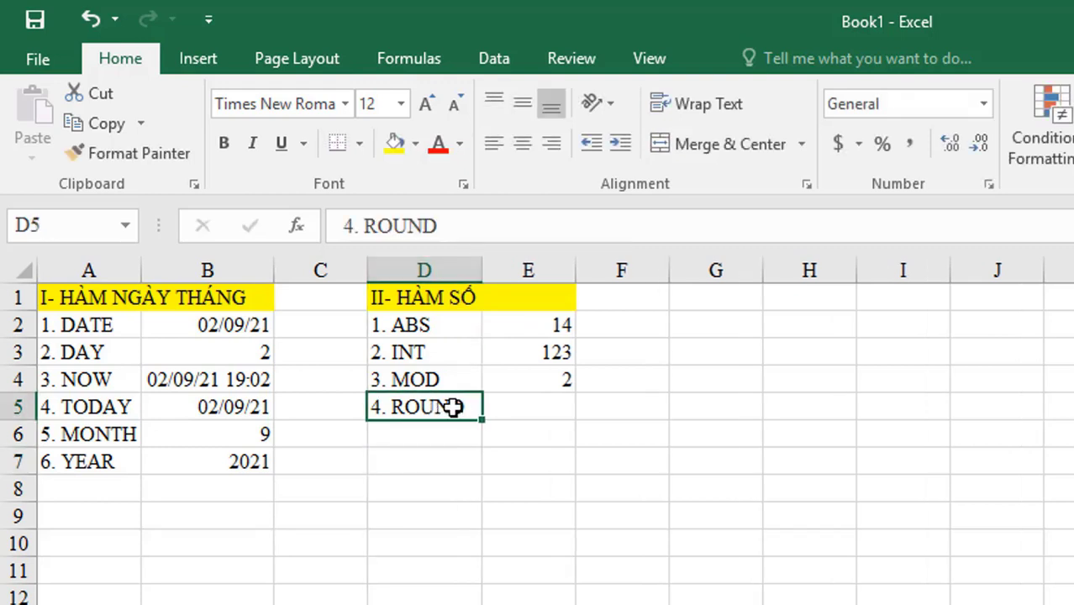
{"action": "left_click", "coordinate": [517, 405]}
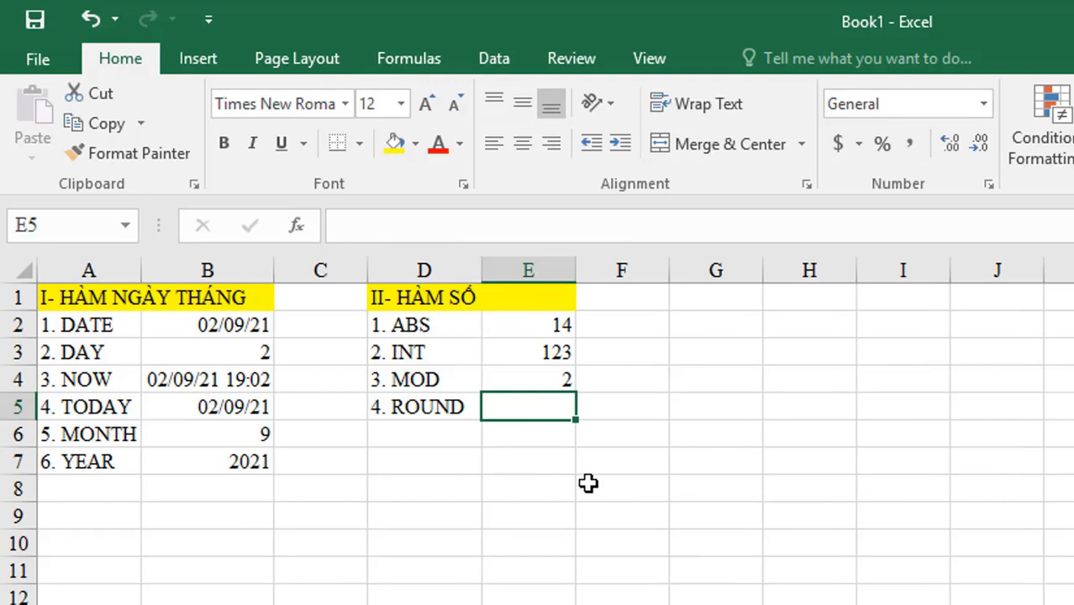
Step: Enter =ROUND(123,456;2) in E5, giving 123,46
{"action": "type", "text": "="}
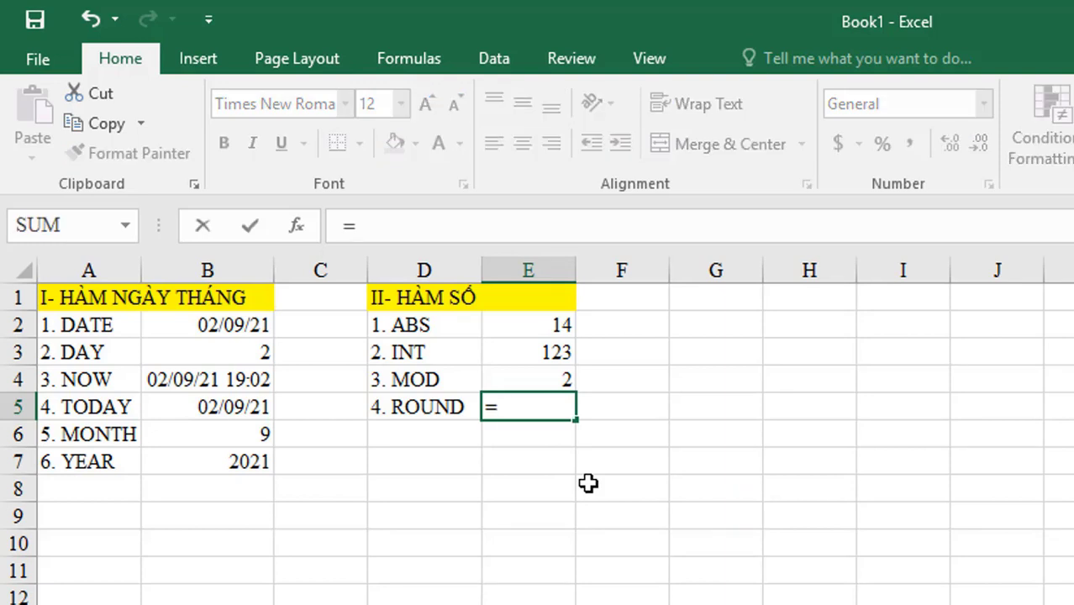
{"action": "type", "text": "ROUND("}
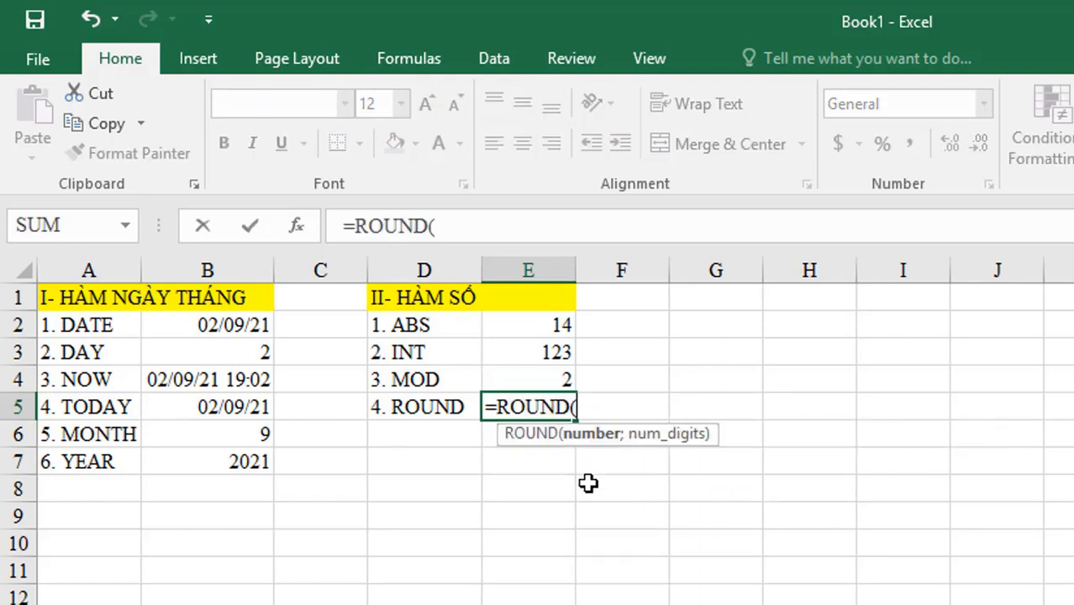
{"action": "type", "text": "123"}
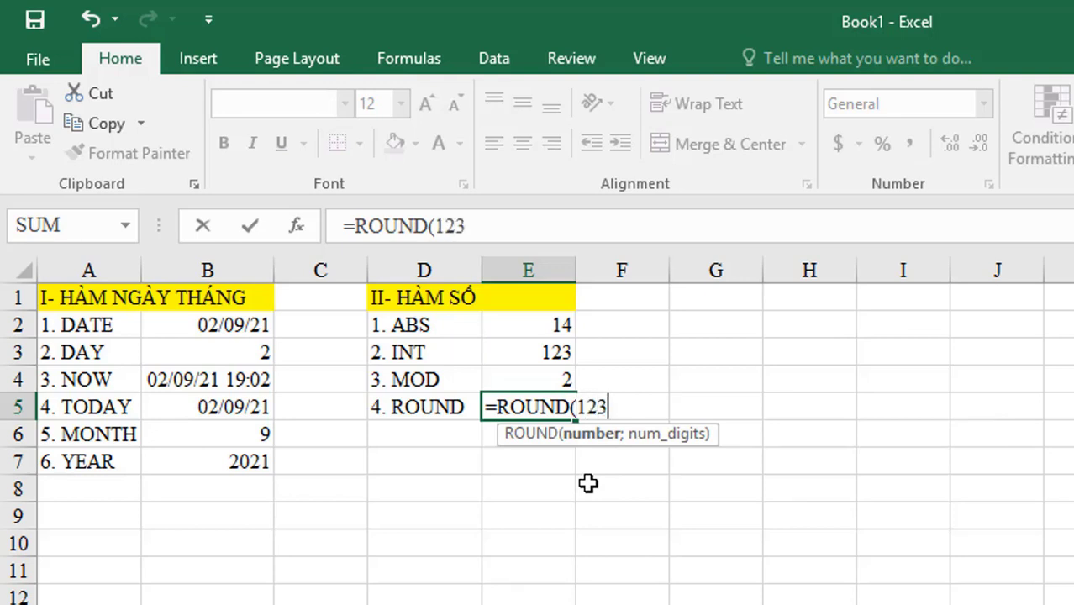
{"action": "type", "text": "456"}
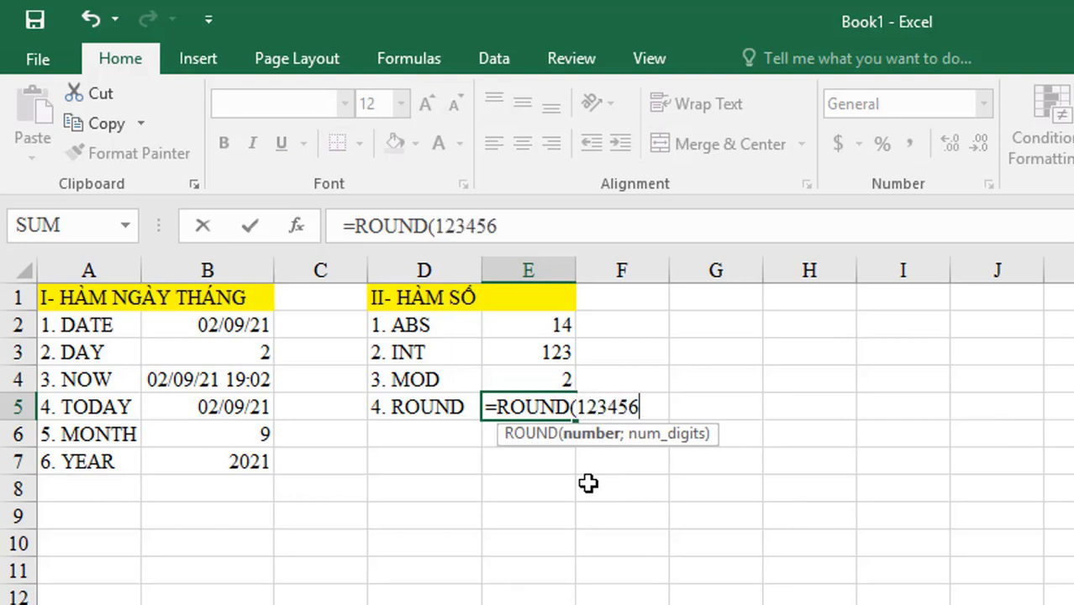
{"action": "key", "text": "BackSpace"}
{"action": "key", "text": "BackSpace"}
{"action": "key", "text": "BackSpace"}
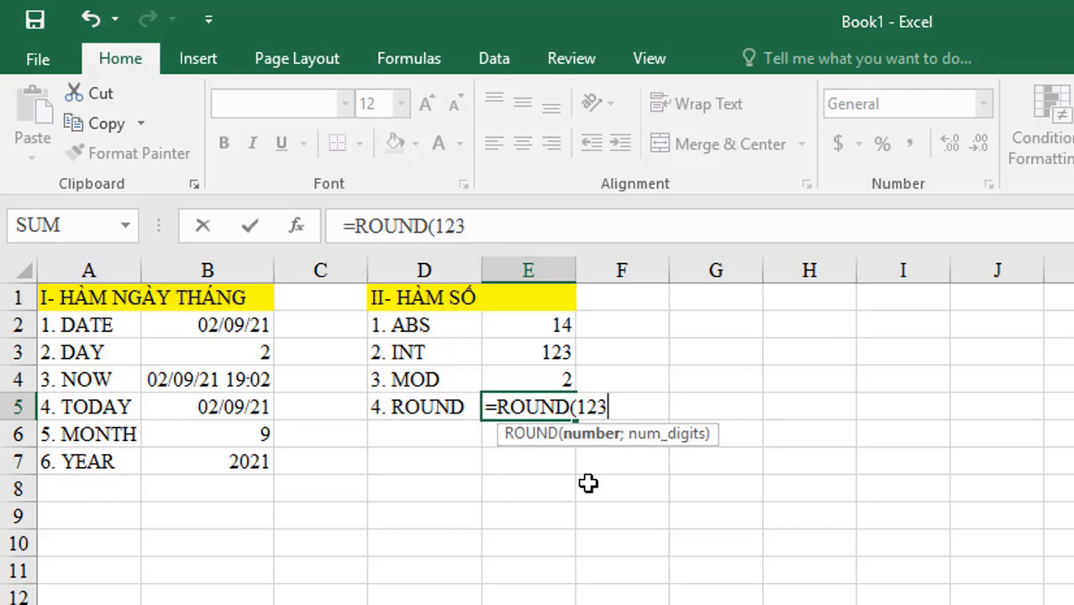
{"action": "type", "text": ",456"}
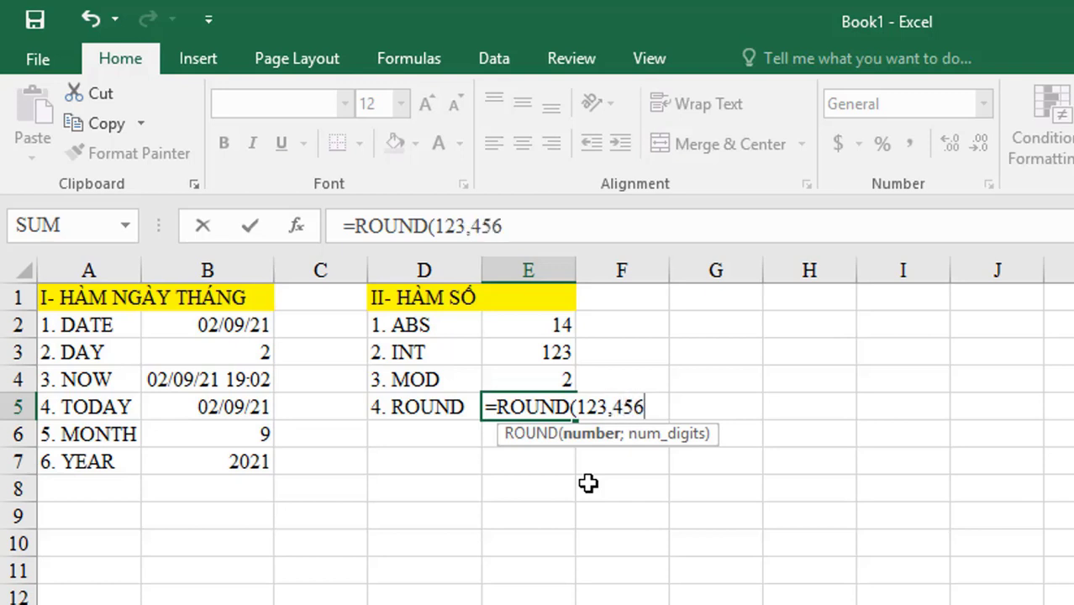
{"action": "type", "text": ";"}
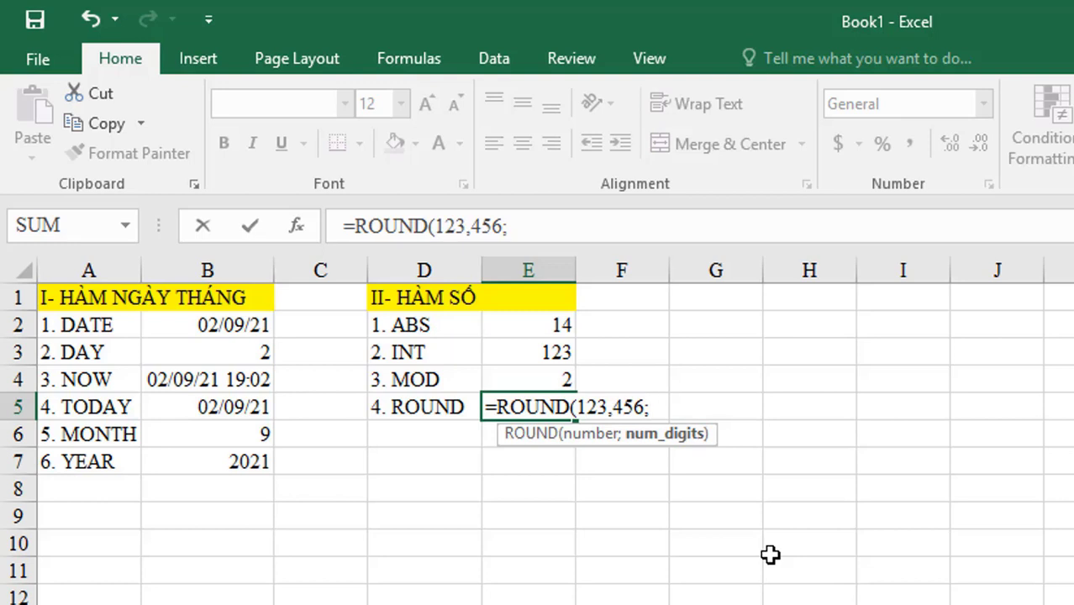
{"action": "type", "text": "2"}
{"action": "type", "text": ")"}
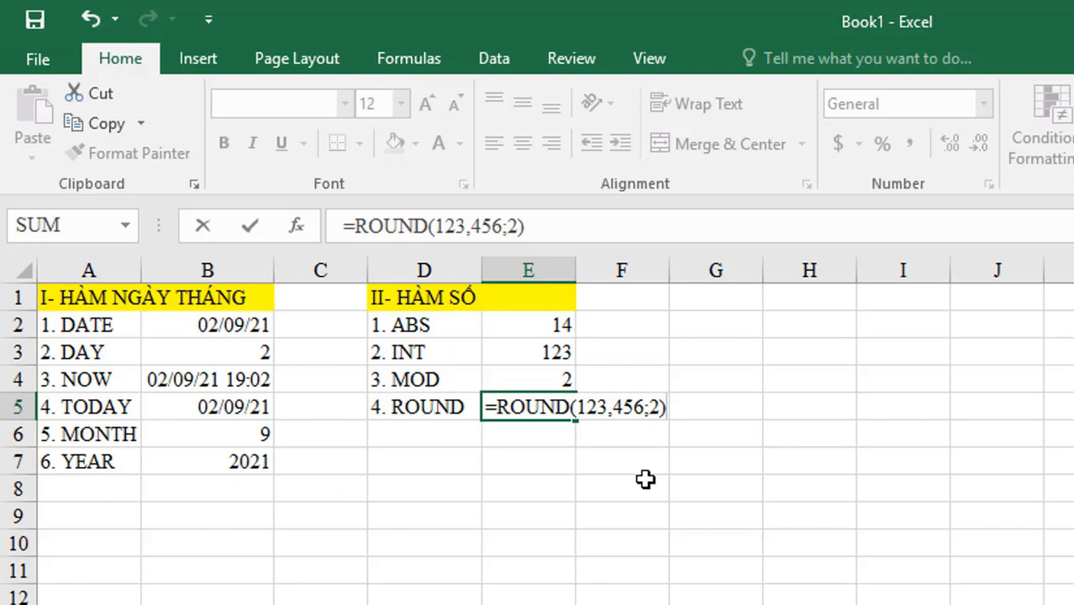
{"action": "key", "text": "Return"}
Step: Change the digits argument to 1 so E5 reads =ROUND(123,456;1), showing 123,5
{"action": "left_click", "coordinate": [534, 405]}
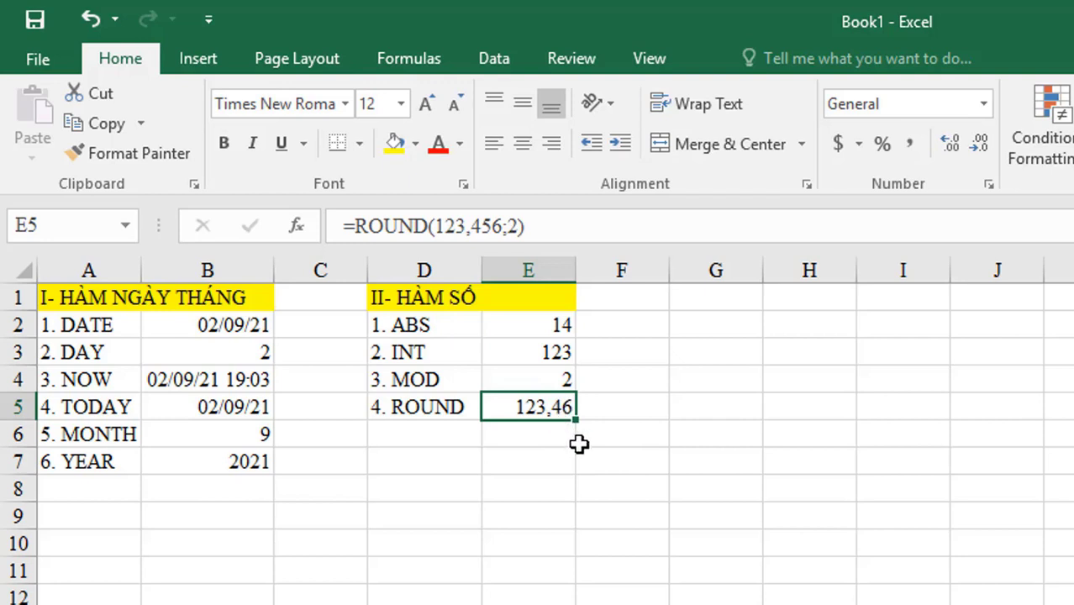
{"action": "double_click", "coordinate": [559, 407]}
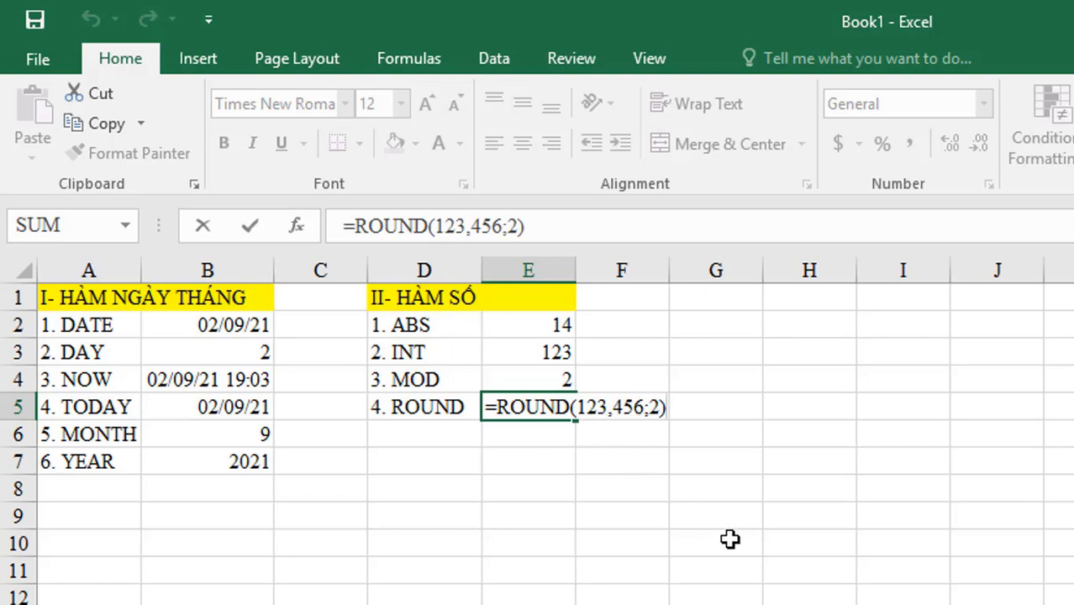
{"action": "key", "text": "Return"}
{"action": "left_click", "coordinate": [557, 397]}
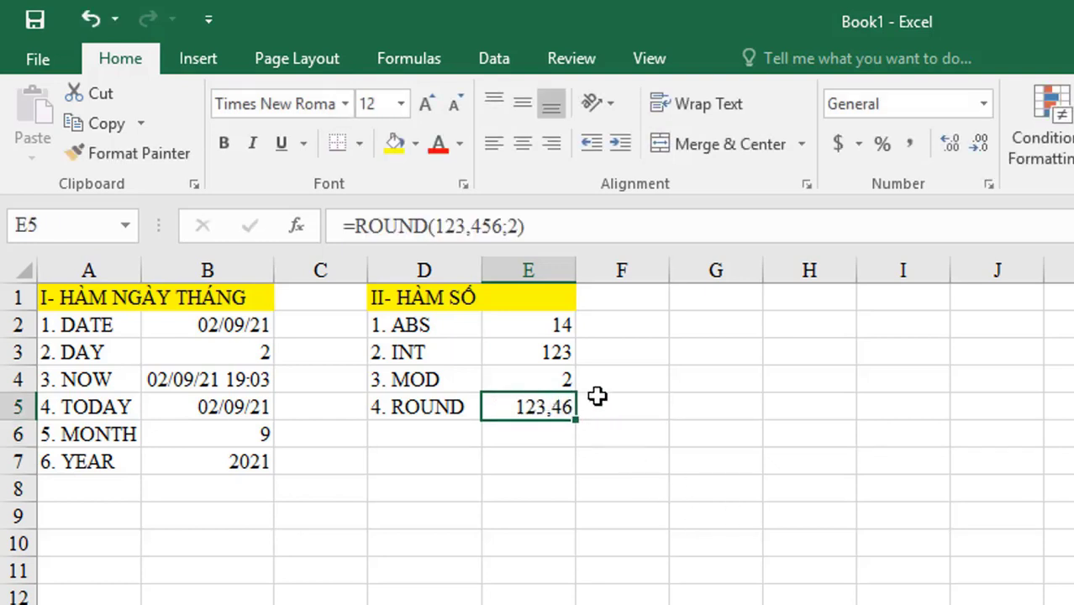
{"action": "left_click", "coordinate": [512, 225]}
{"action": "double_click", "coordinate": [514, 225]}
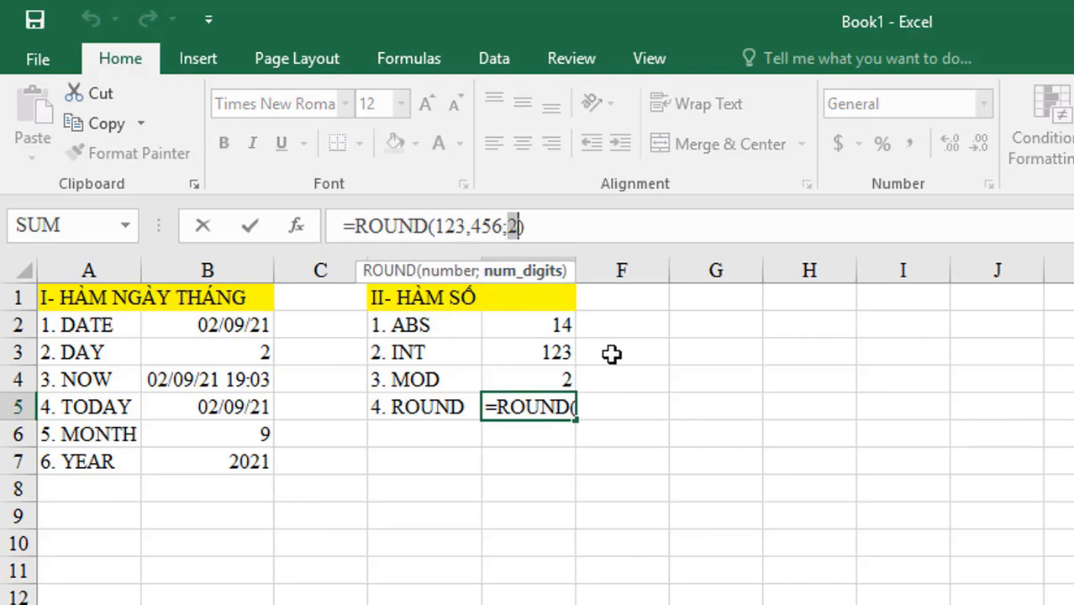
{"action": "type", "text": "1"}
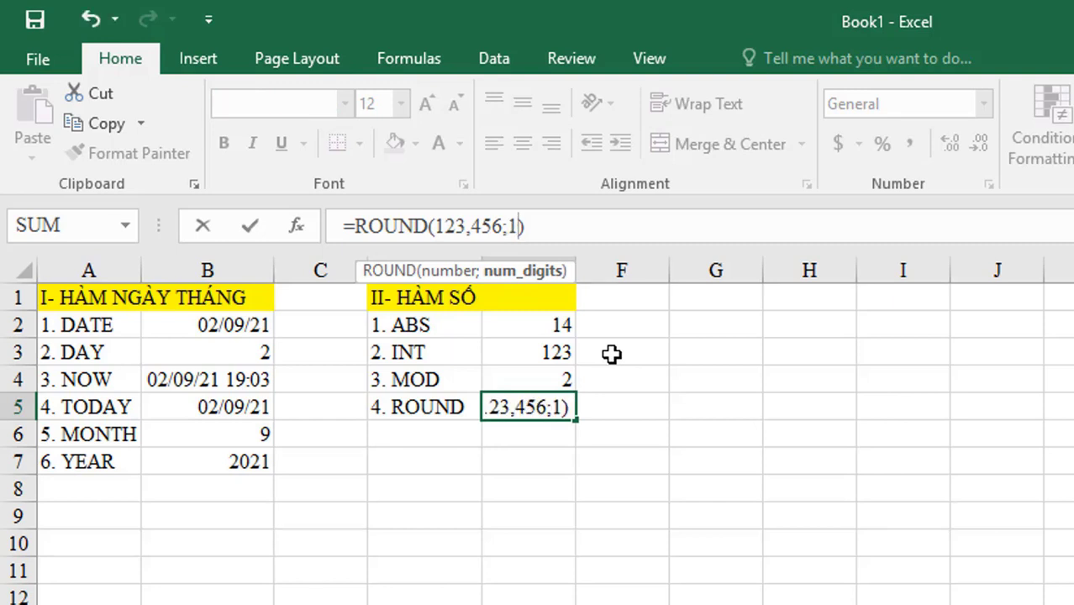
{"action": "key", "text": "Return"}
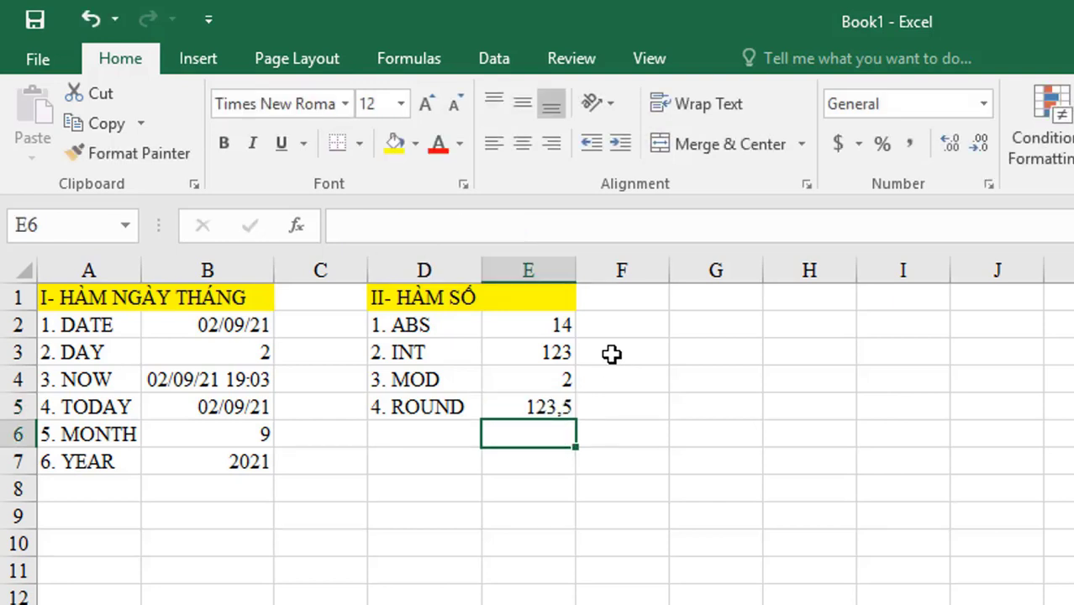
Step: Label row 6 as '5. SQRT' in D6
{"action": "left_click", "coordinate": [544, 403]}
{"action": "left_click", "coordinate": [534, 430]}
{"action": "left_click", "coordinate": [429, 435]}
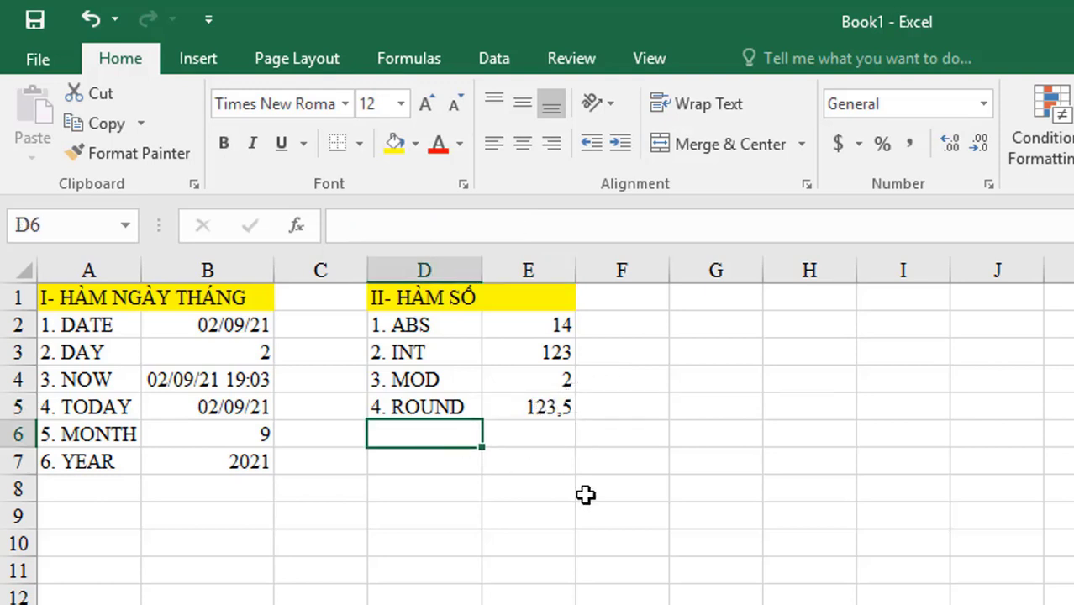
{"action": "type", "text": "5."}
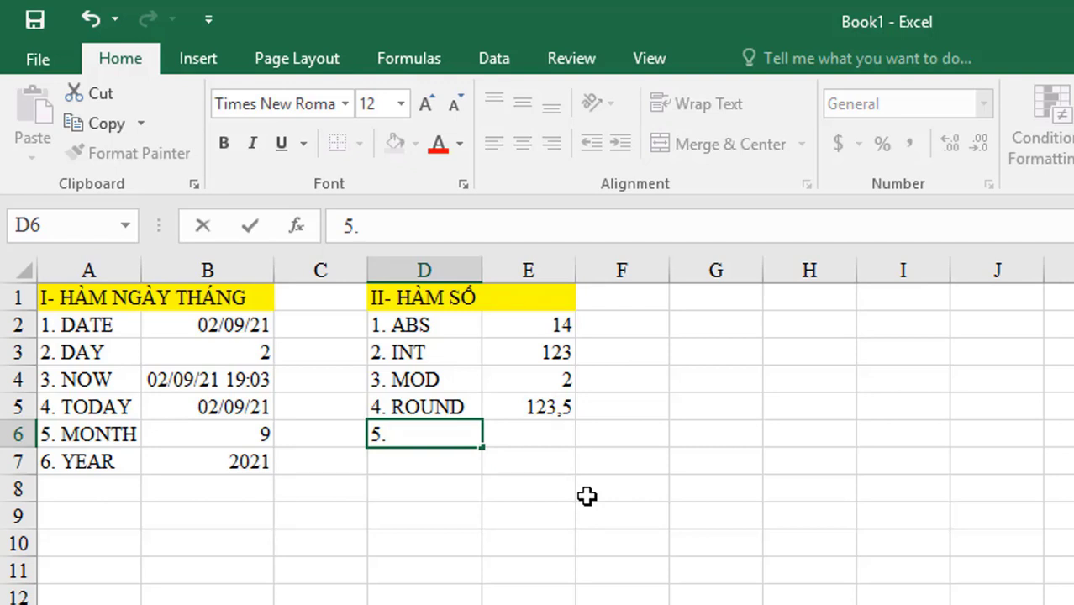
{"action": "type", "text": " SQRT"}
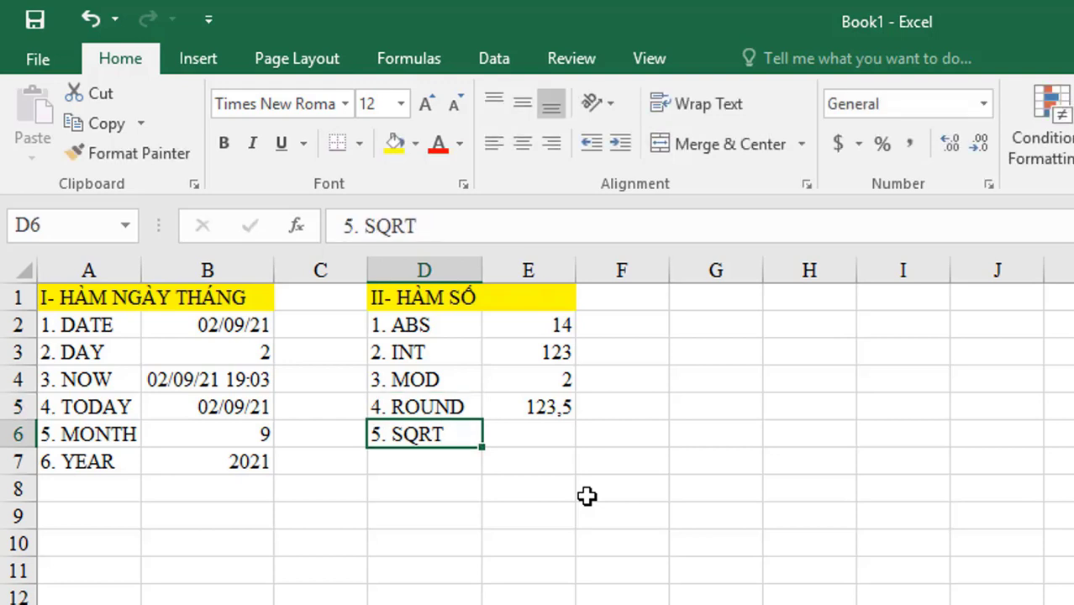
{"action": "key", "text": "Tab"}
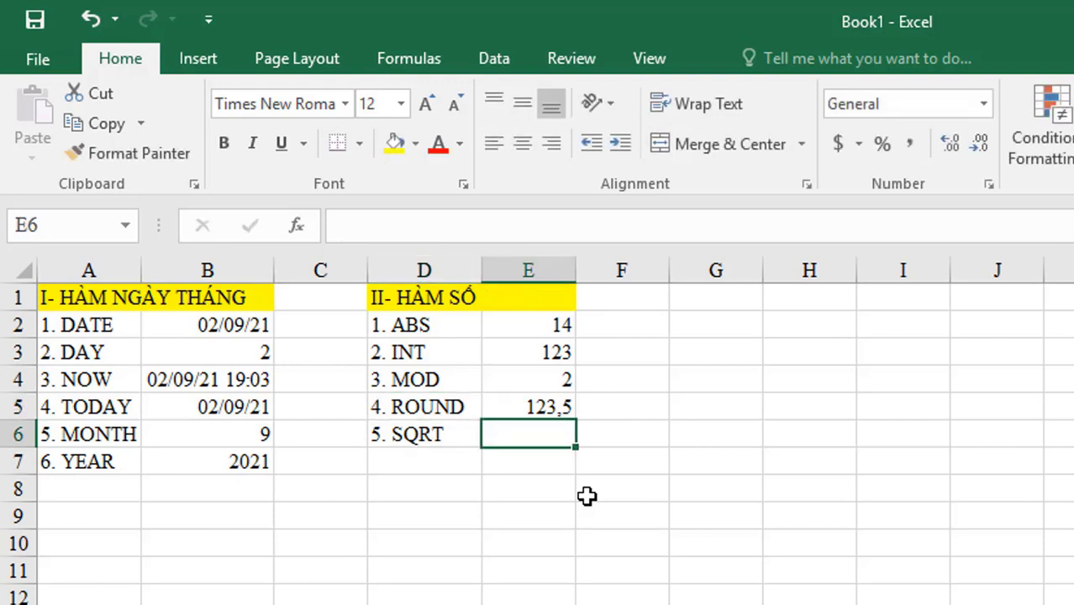
Step: Enter =SQRT(4) in E6, then change it to =SQRT(5), returning 2,236068
{"action": "type", "text": "=SQR"}
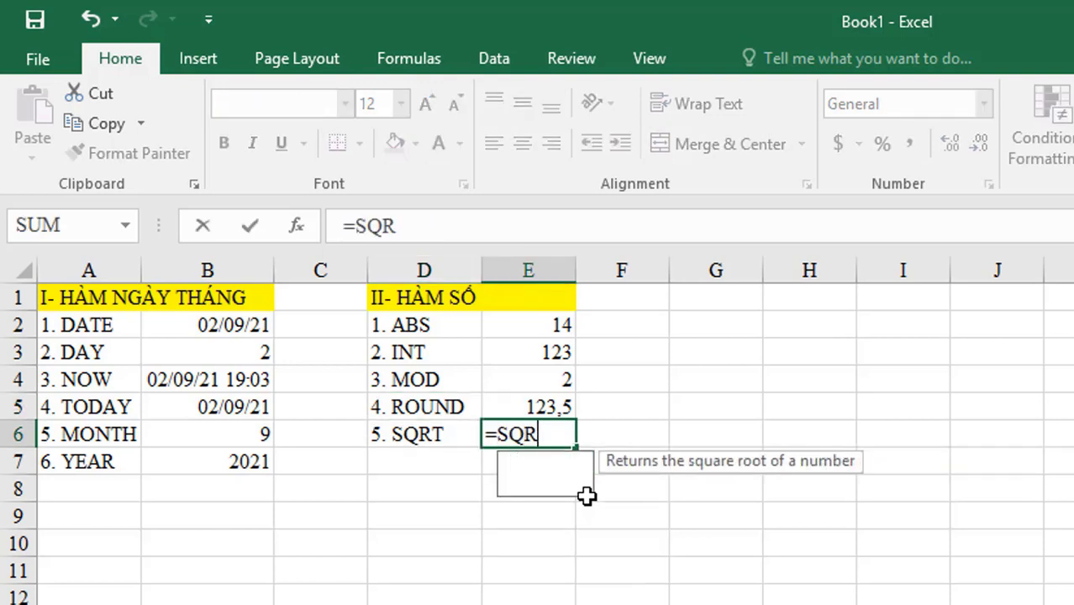
{"action": "type", "text": "T("}
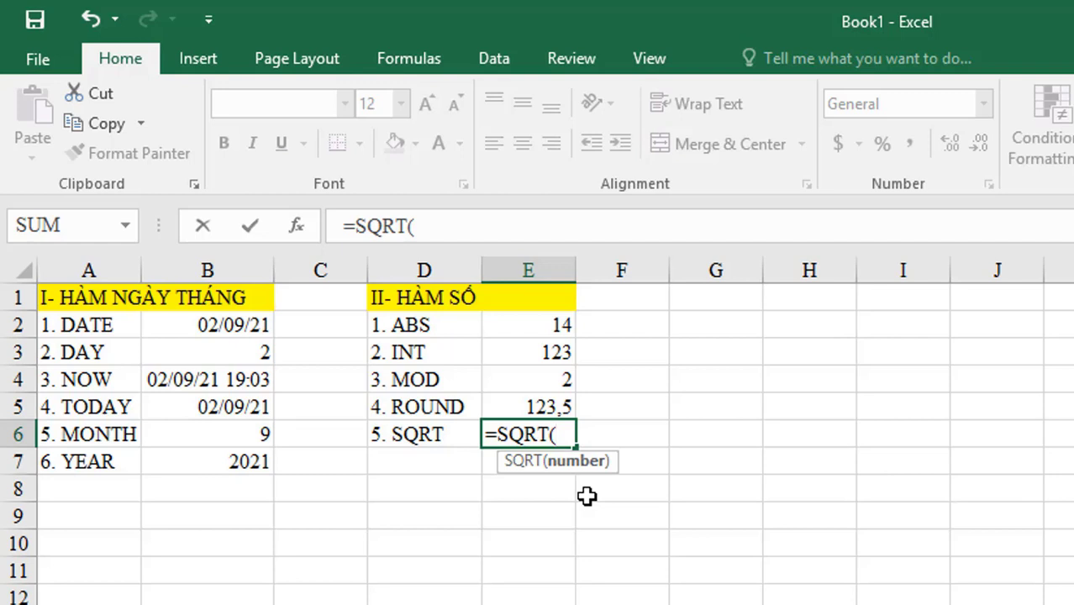
{"action": "type", "text": "4"}
{"action": "type", "text": ")"}
{"action": "key", "text": "Return"}
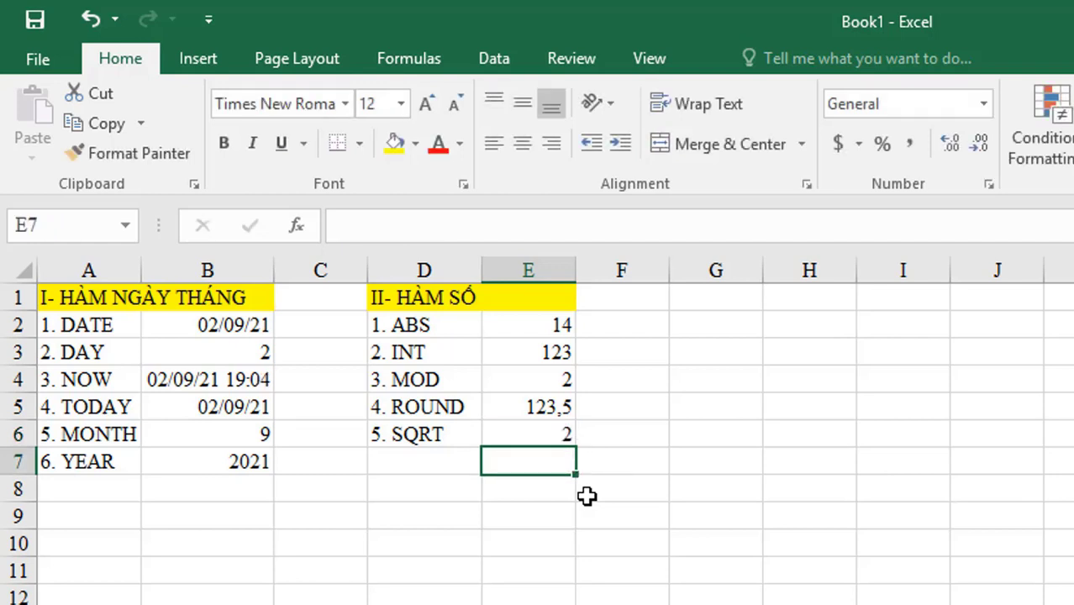
{"action": "left_click", "coordinate": [542, 433]}
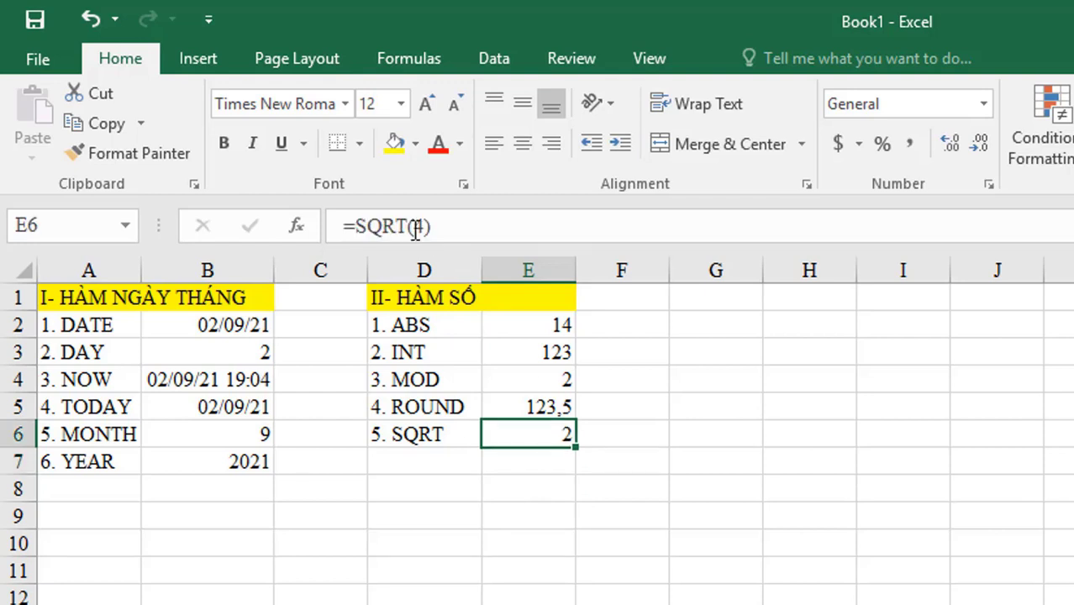
{"action": "double_click", "coordinate": [416, 224]}
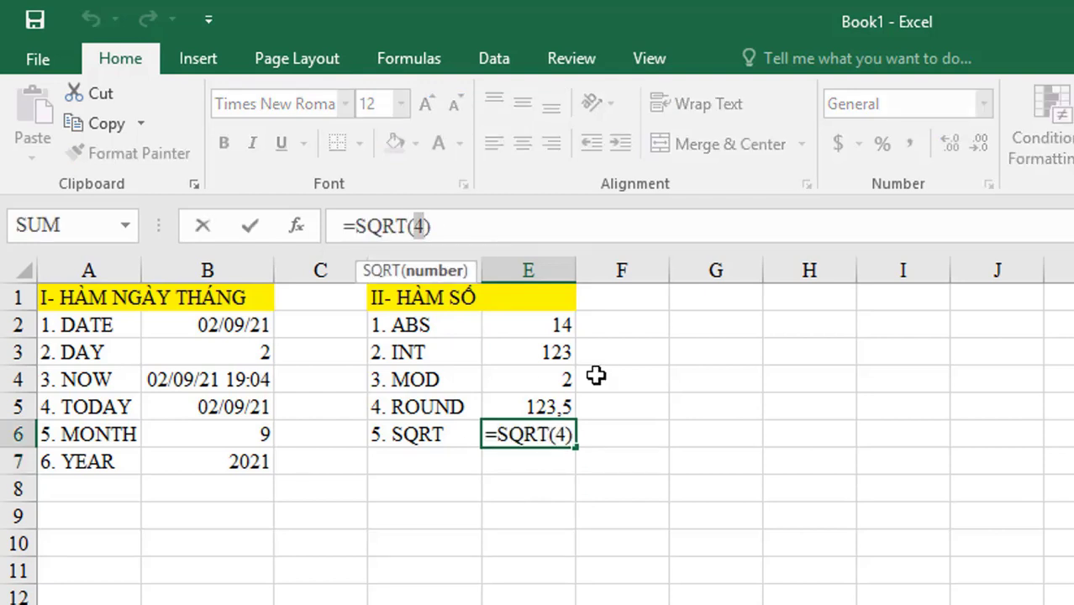
{"action": "type", "text": "5"}
{"action": "key", "text": "Return"}
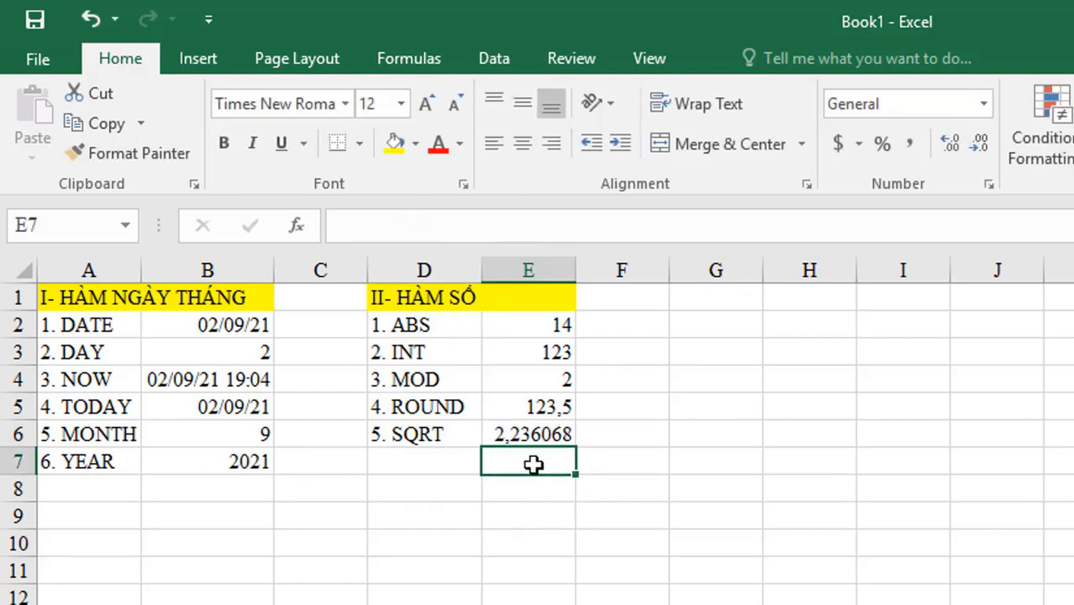
{"action": "left_click", "coordinate": [555, 433]}
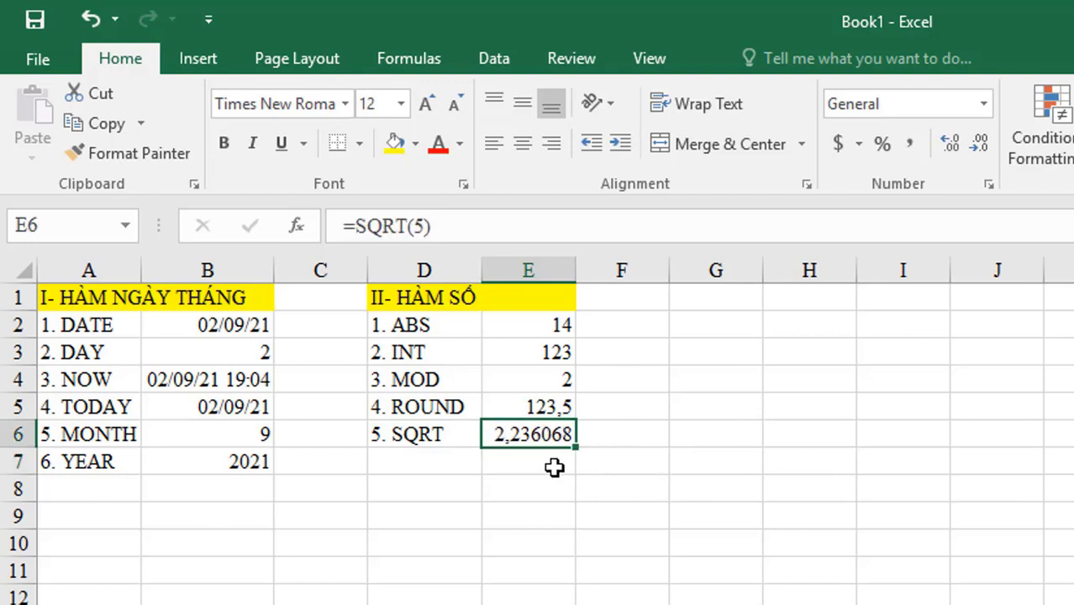
{"action": "left_click", "coordinate": [464, 455]}
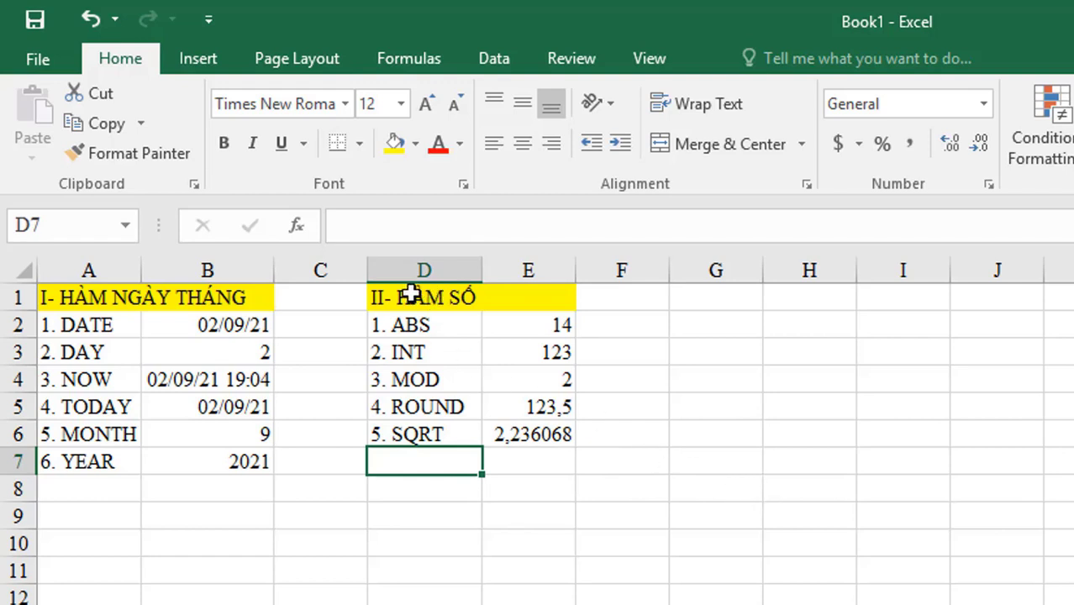
Step: Copy the yellow II- HÀM SỐ heading from D1 into G1
{"action": "left_click", "coordinate": [410, 294]}
{"action": "key", "text": "ctrl+c"}
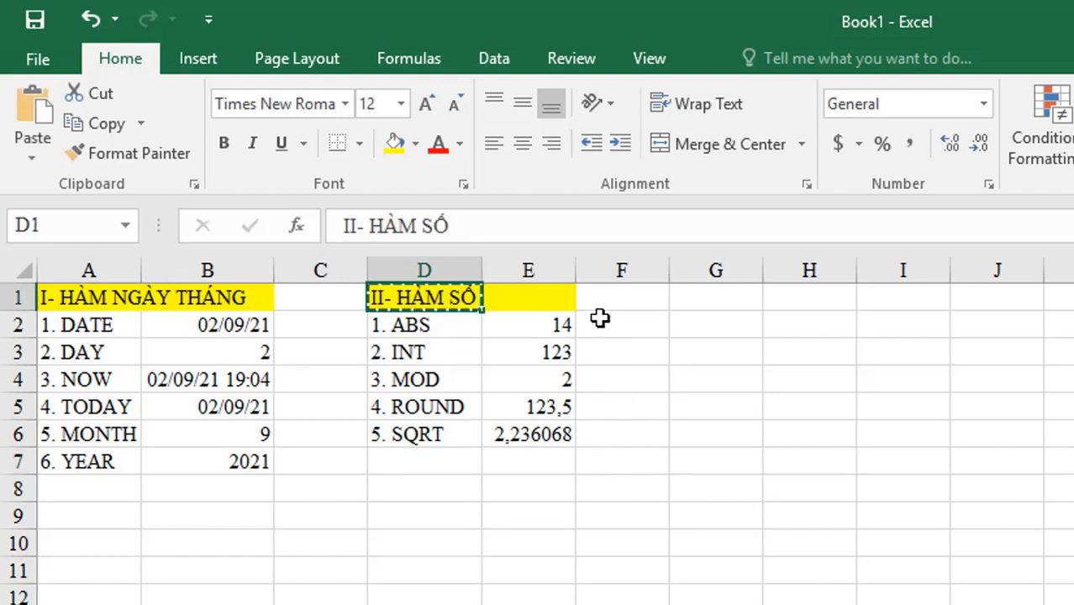
{"action": "left_click", "coordinate": [691, 294]}
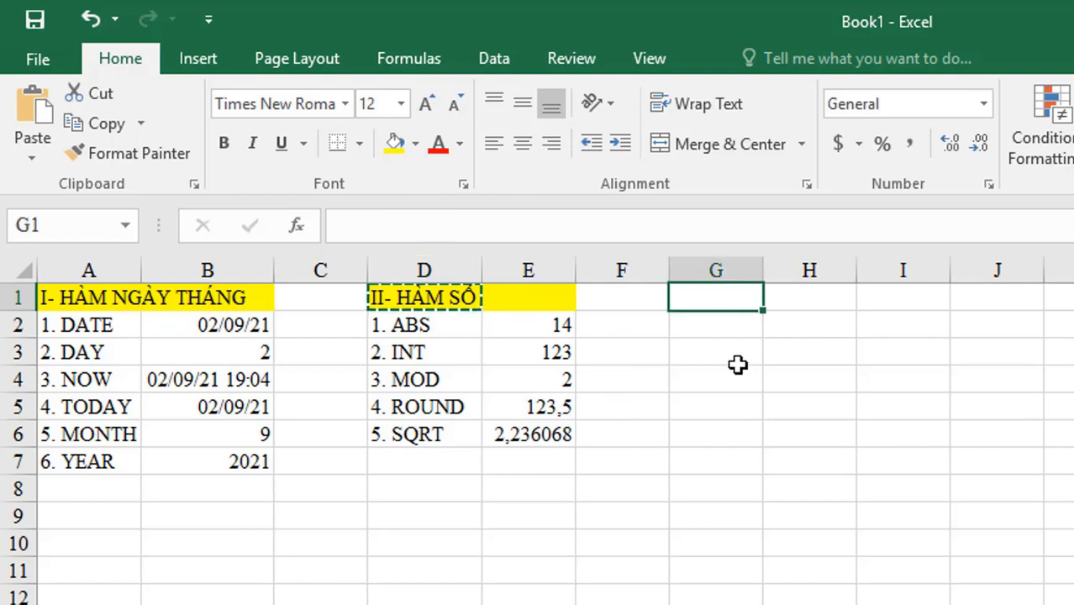
{"action": "key", "text": "ctrl+v"}
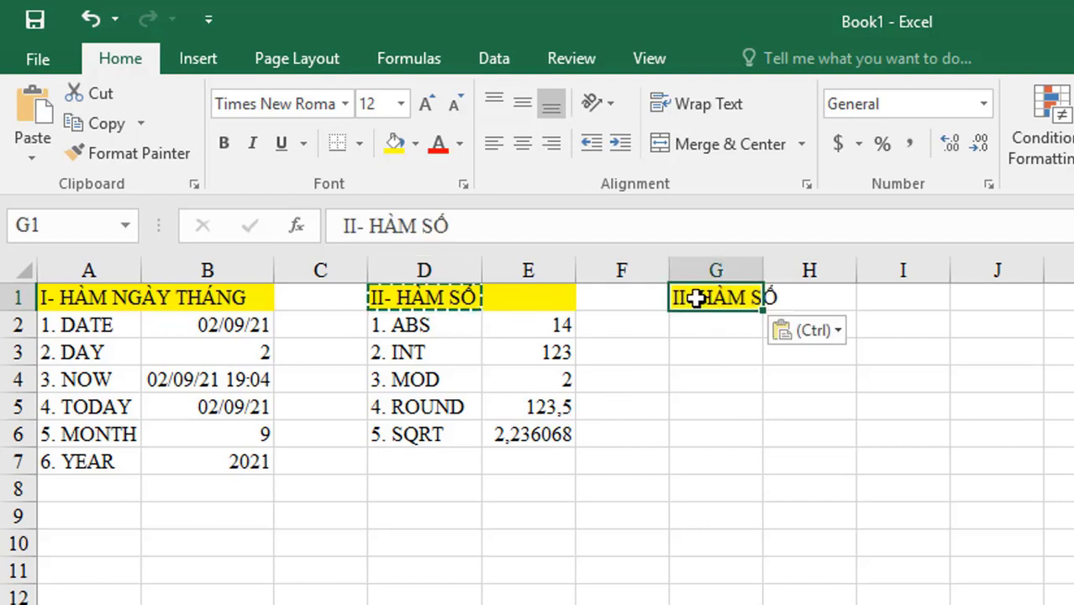
Step: Edit the G1 heading to read III- HÀM THỐNG KÊ
{"action": "double_click", "coordinate": [685, 297]}
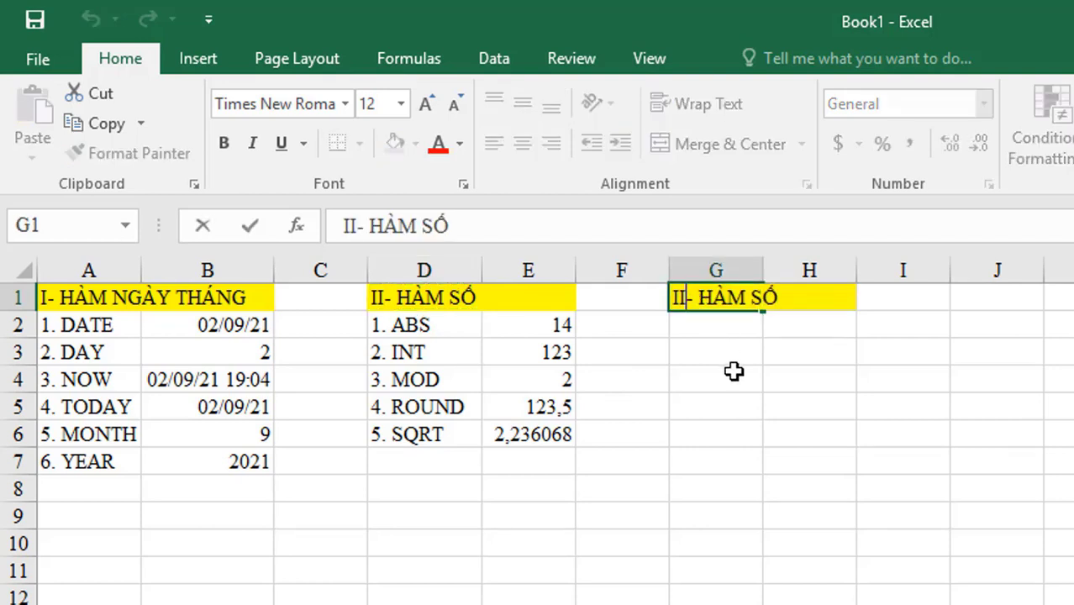
{"action": "type", "text": "i"}
{"action": "key", "text": "BackSpace"}
{"action": "type", "text": "I"}
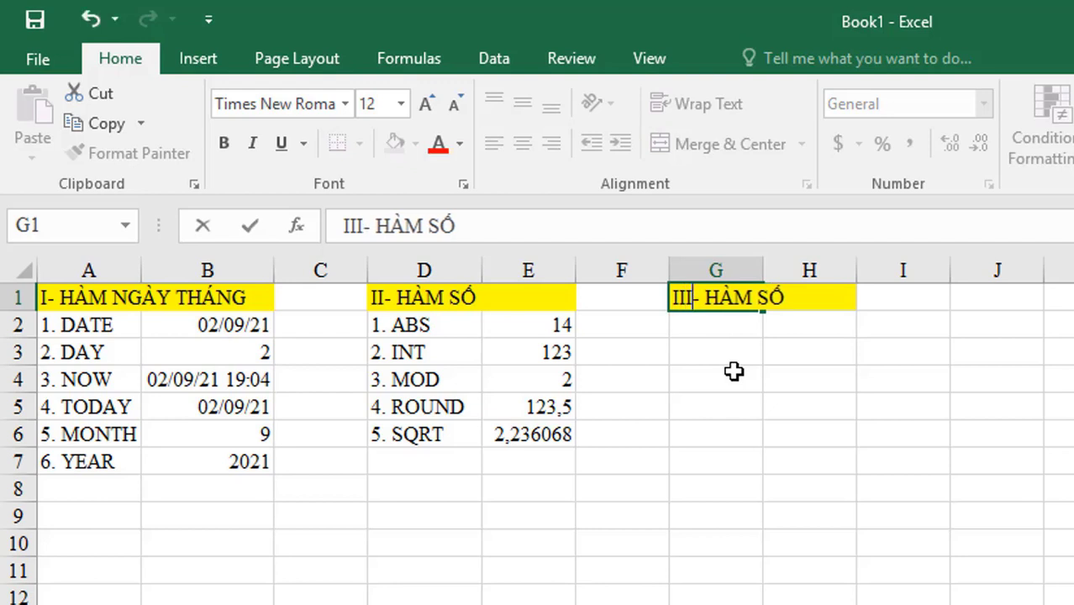
{"action": "key", "text": "Right"}
{"action": "key", "text": "Right"}
{"action": "key", "text": "shift+Right"}
{"action": "key", "text": "shift+Right"}
{"action": "key", "text": "shift+Right"}
{"action": "key", "text": "shift+Right"}
{"action": "key", "text": "shift+Right"}
{"action": "key", "text": "End"}
{"action": "key", "text": "shift+Left"}
{"action": "key", "text": "shift+Left"}
{"action": "type", "text": "THO"}
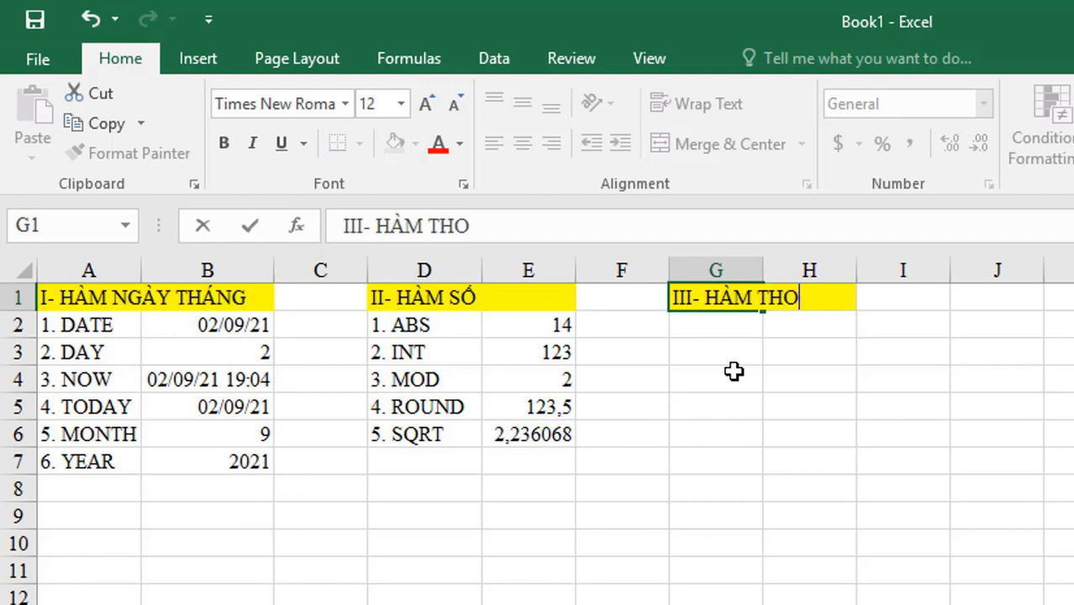
{"action": "type", "text": "ÔNG KÊ"}
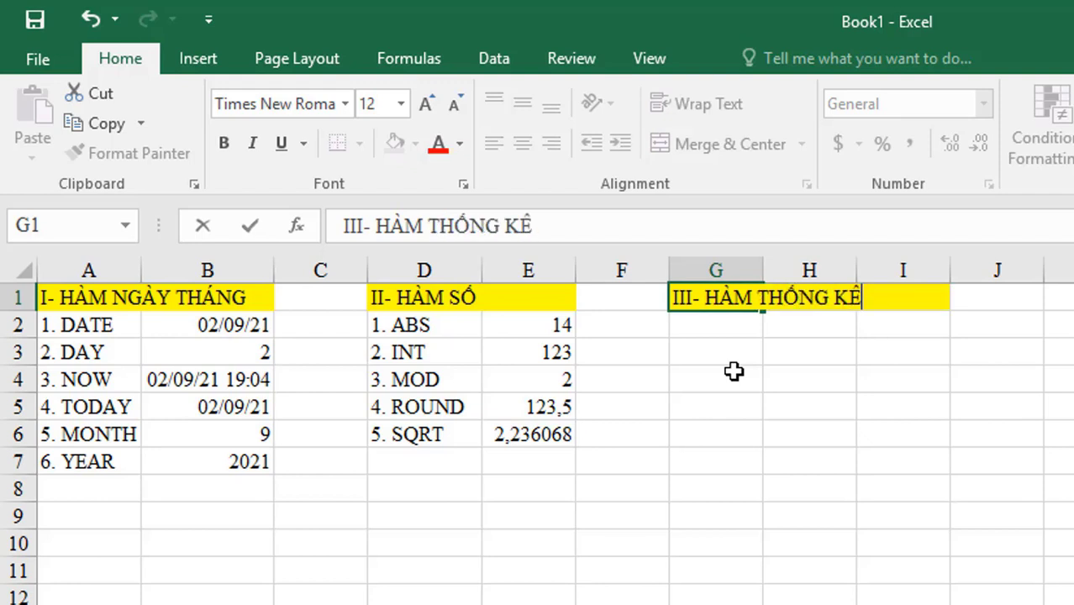
{"action": "key", "text": "ctrl+Return"}
{"action": "key", "text": "Return"}
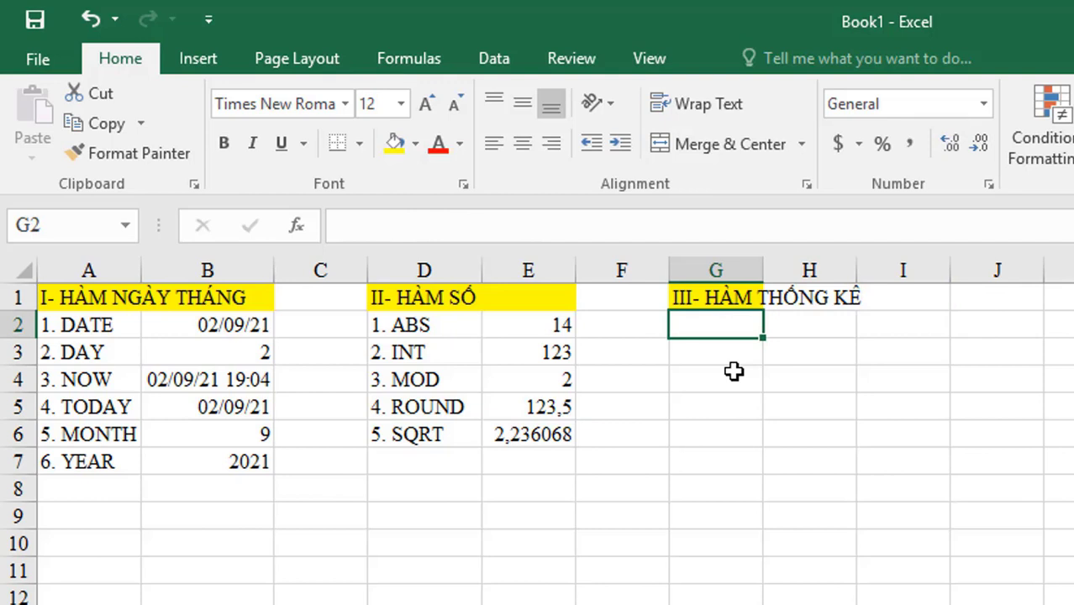
Step: Type the first item label '1. AVERAGE' in G2
{"action": "type", "text": "1."}
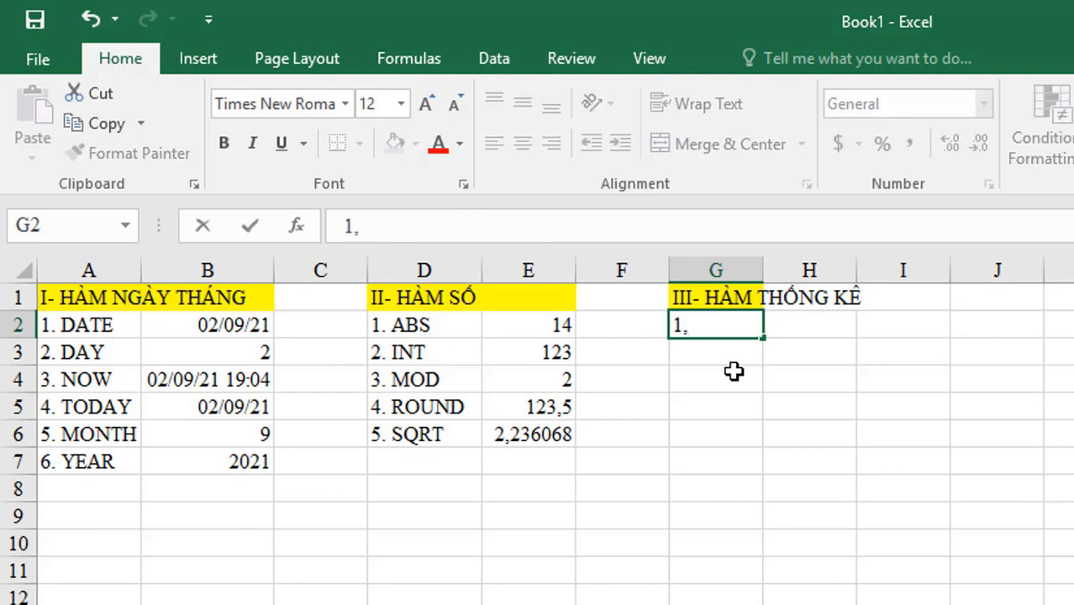
{"action": "key", "text": "BackSpace"}
{"action": "type", "text": ". "}
{"action": "type", "text": "AVE"}
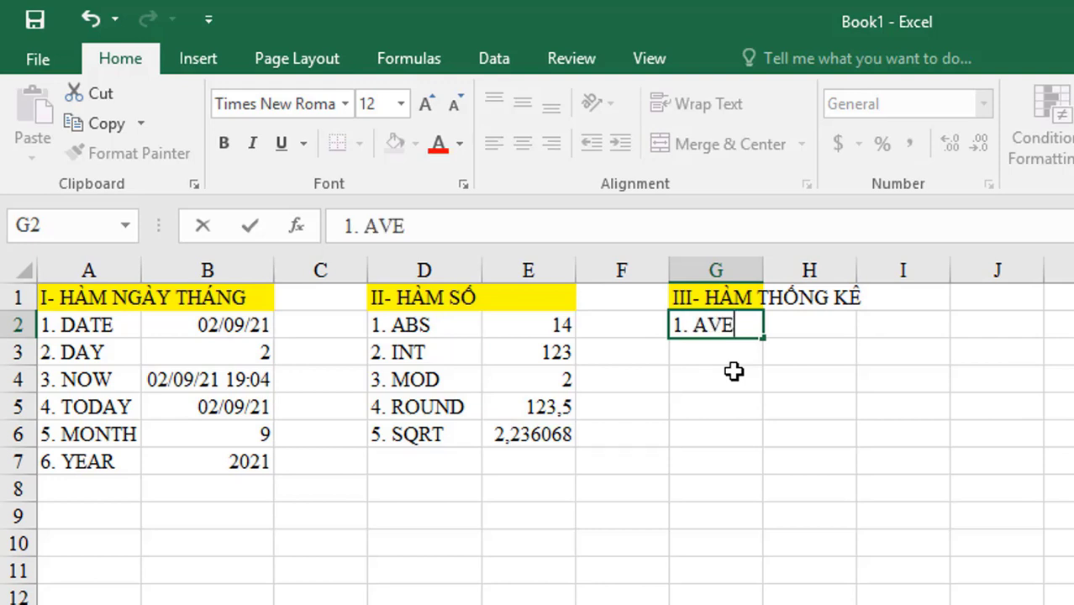
{"action": "type", "text": "RA"}
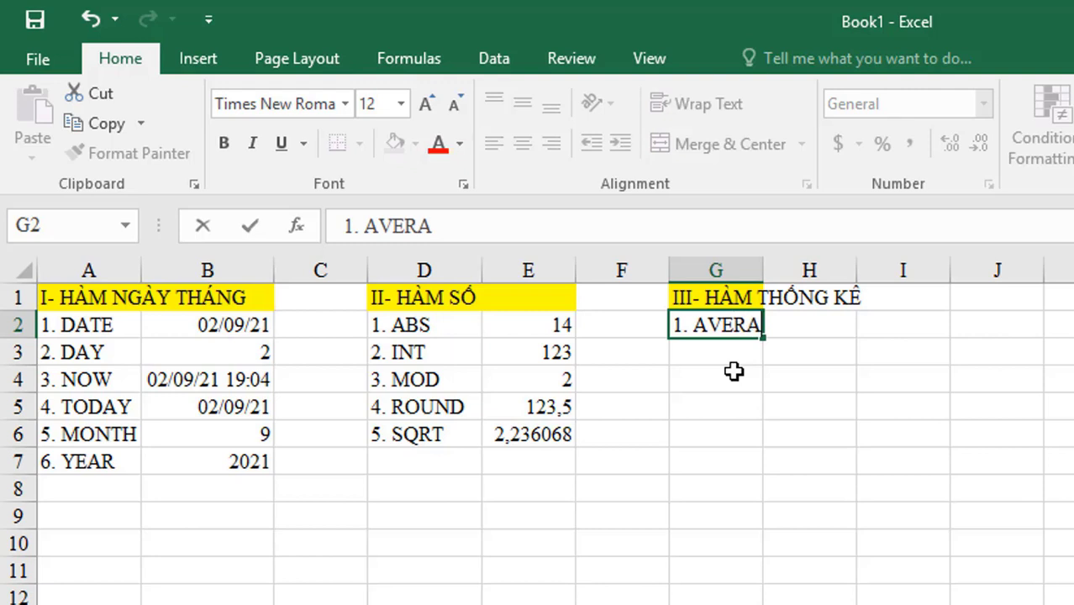
{"action": "type", "text": "GE"}
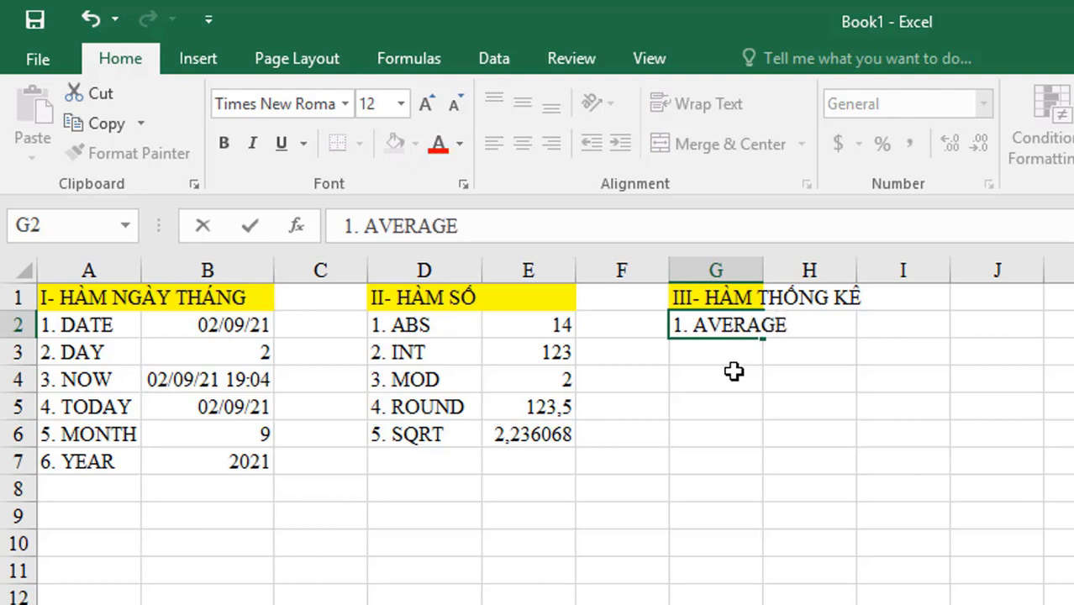
{"action": "left_click", "coordinate": [733, 371]}
Step: Widen column G and fill the heading across G1:H1 with yellow
{"action": "left_click_drag", "start_coordinate": [755, 278], "coordinate": [807, 278]}
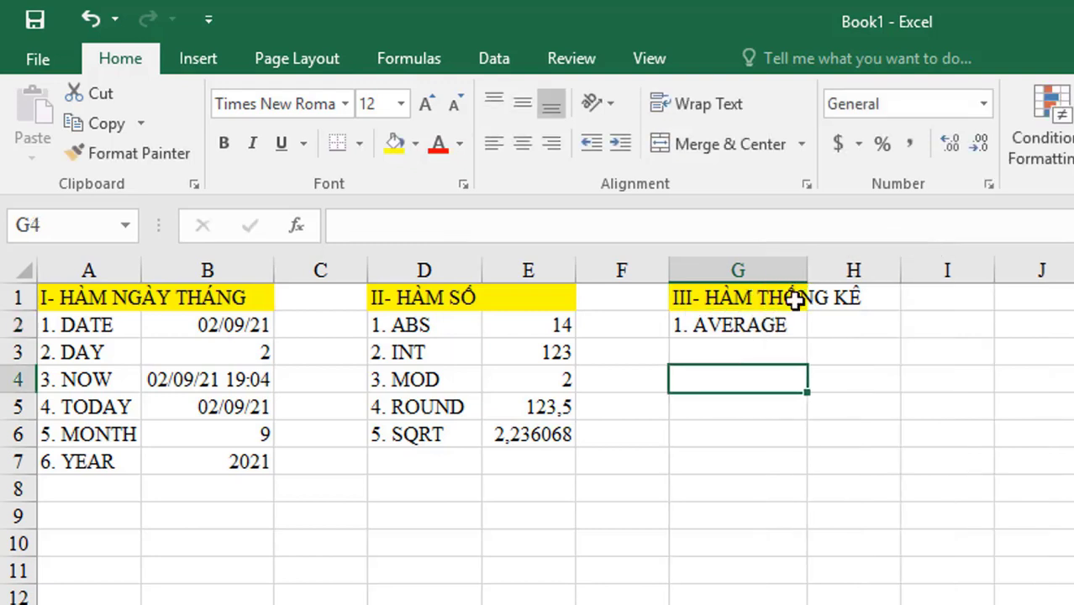
{"action": "left_click", "coordinate": [838, 325]}
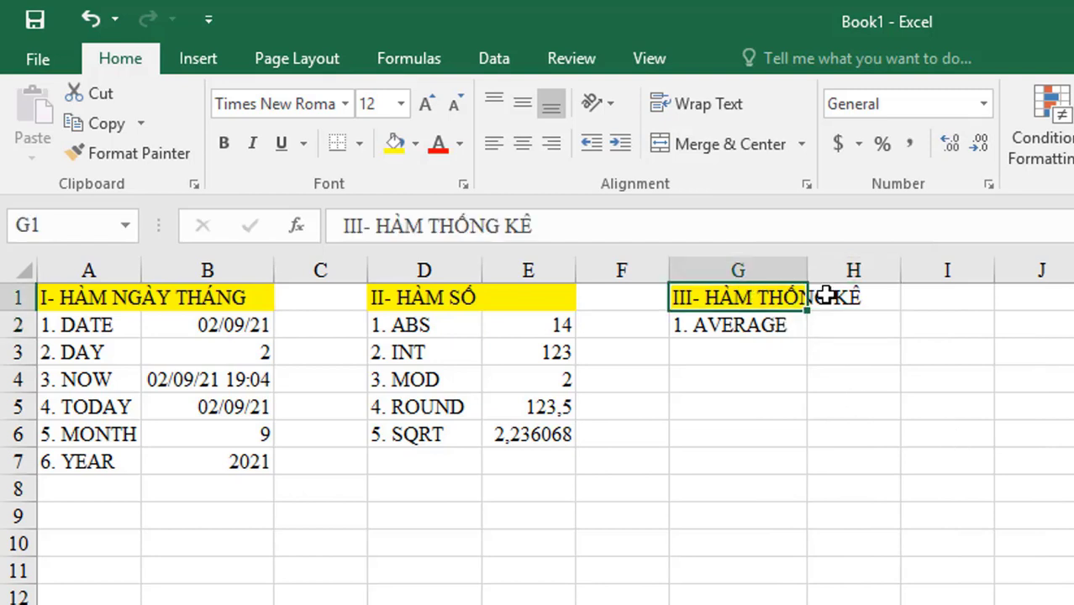
{"action": "left_click_drag", "start_coordinate": [748, 296], "coordinate": [835, 293]}
{"action": "left_click", "coordinate": [393, 150]}
{"action": "left_click", "coordinate": [796, 416]}
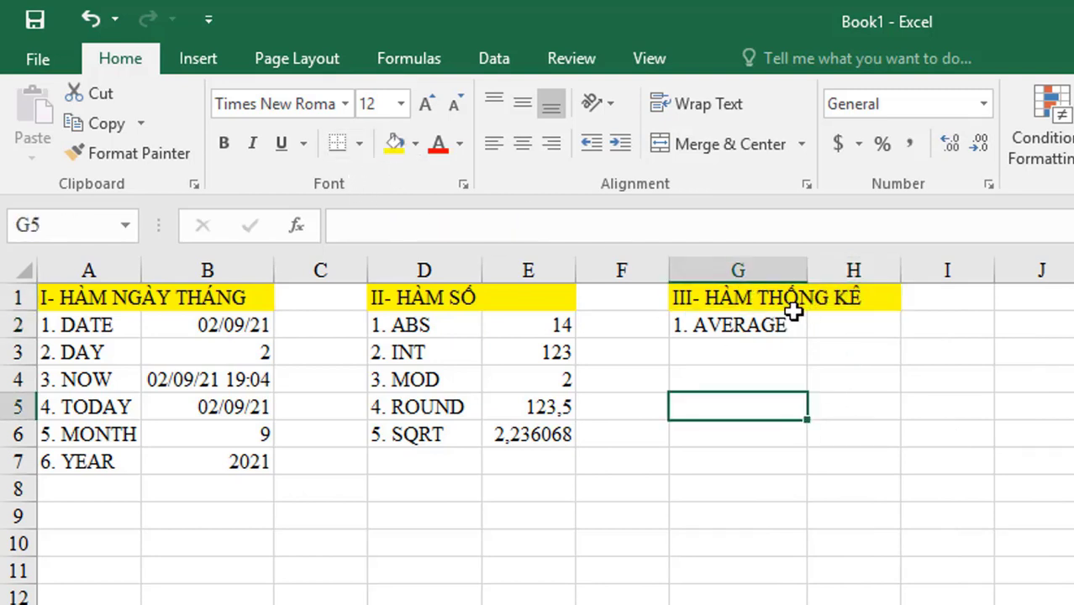
{"action": "left_click", "coordinate": [794, 321]}
{"action": "left_click", "coordinate": [849, 333]}
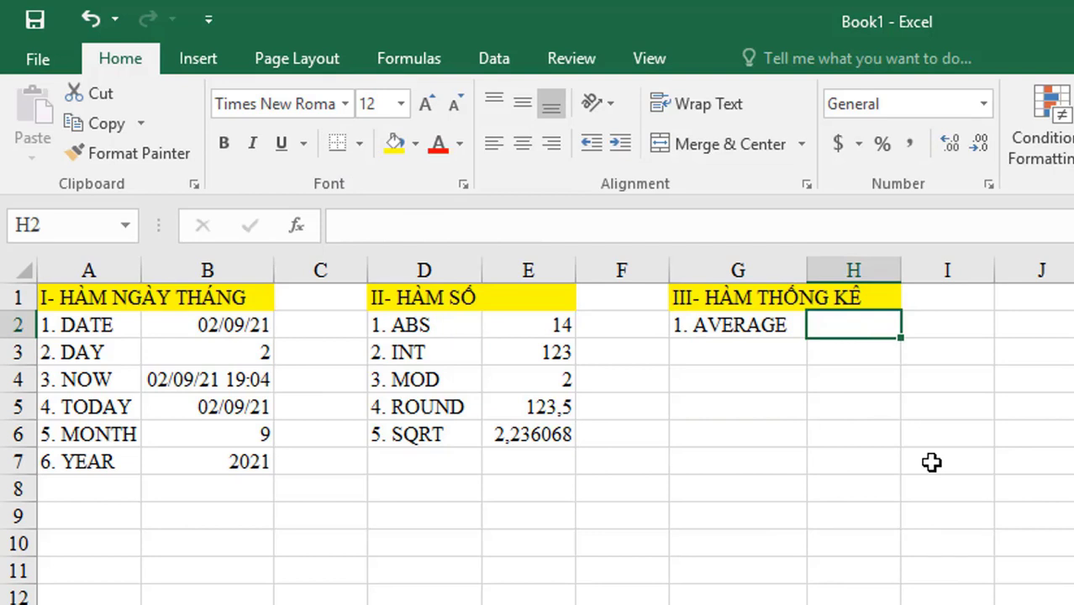
Step: Enter =AVERAGE(2;2;2) in H2 beside the 1. AVERAGE label
{"action": "type", "text": "=AVE"}
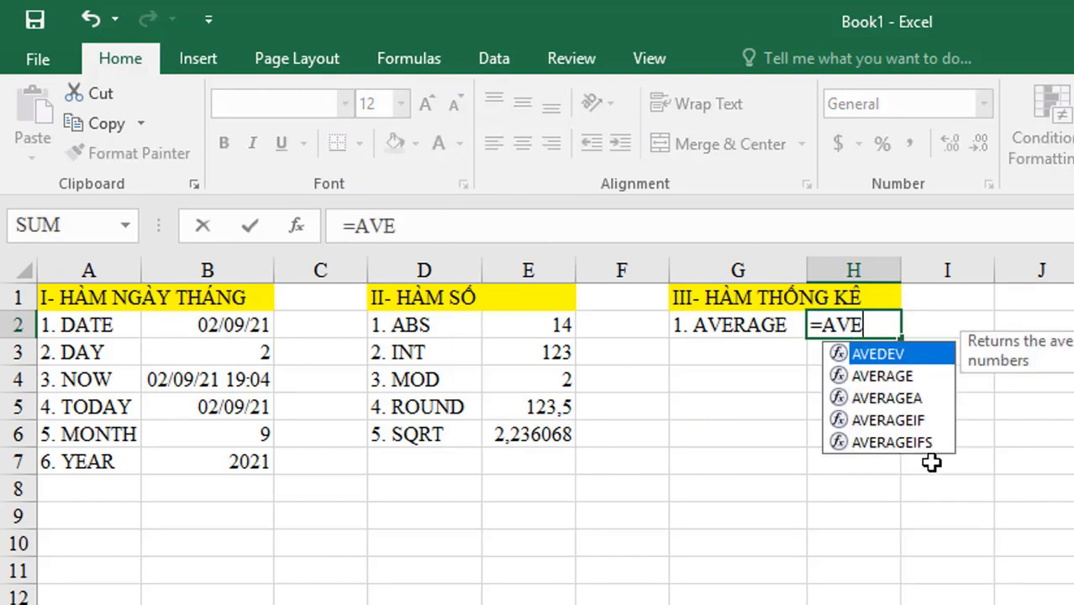
{"action": "key", "text": "Down"}
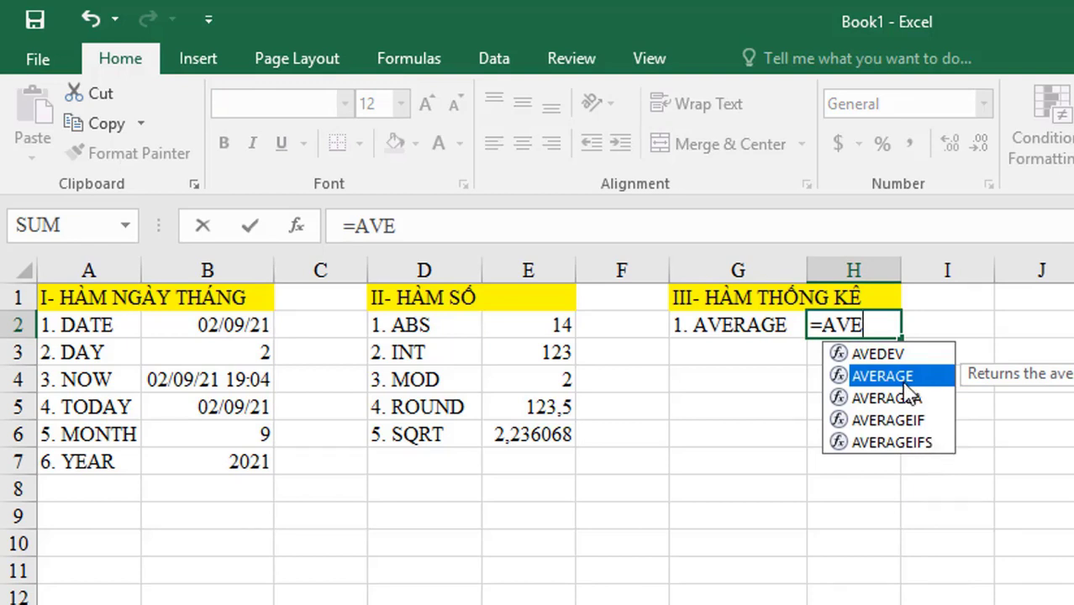
{"action": "type", "text": "RAGE"}
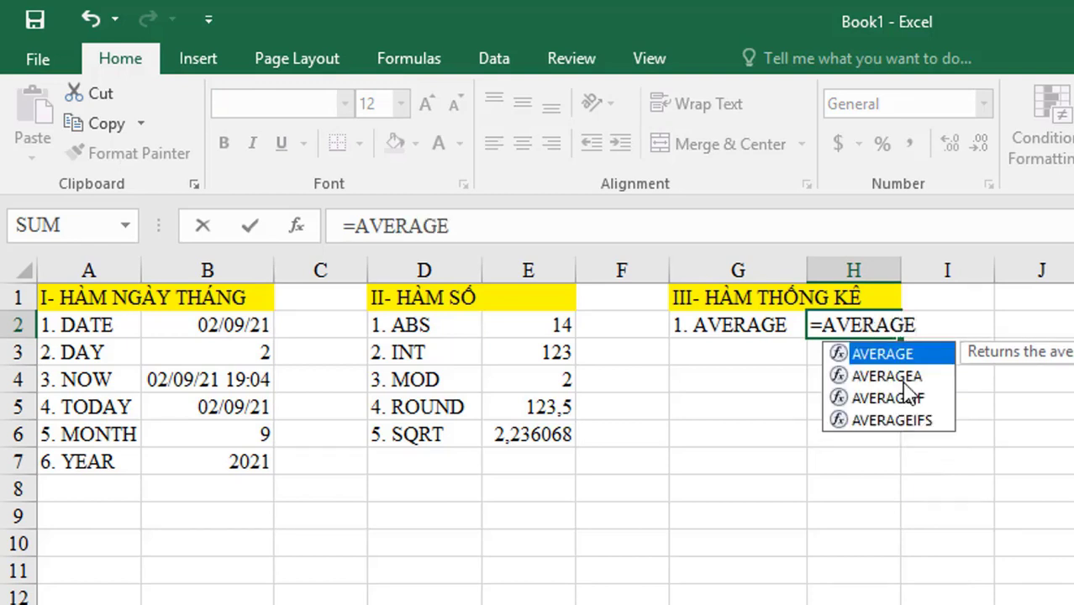
{"action": "type", "text": "("}
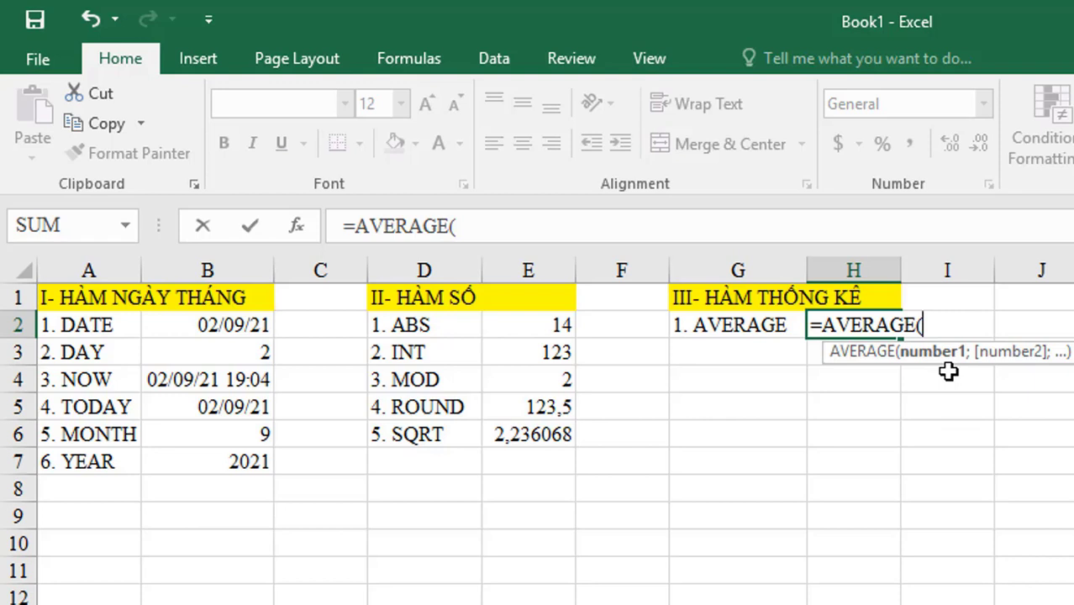
{"action": "type", "text": "2"}
{"action": "type", "text": ";2"}
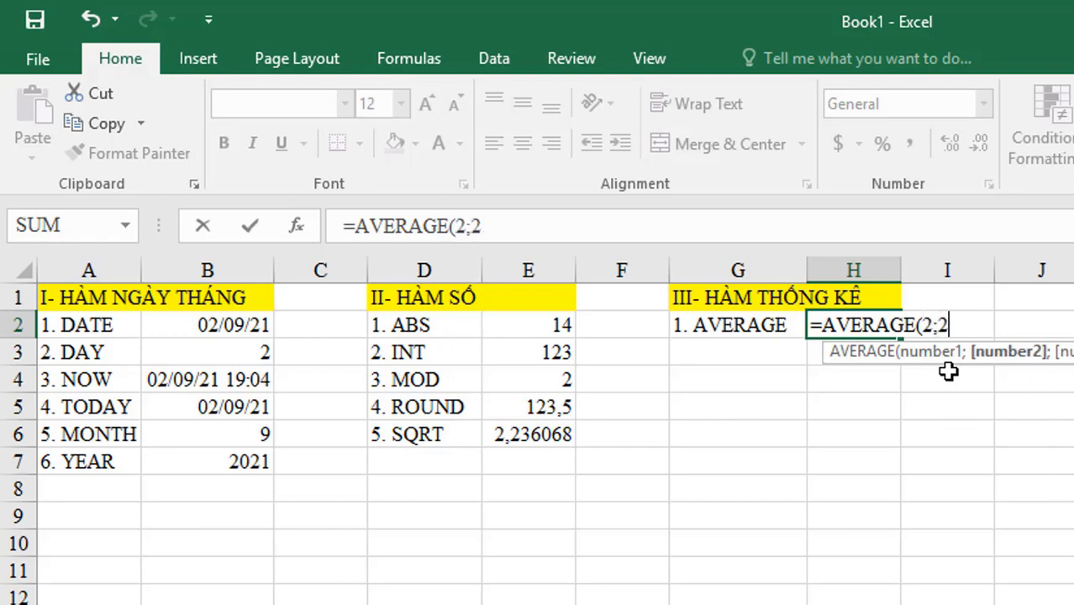
{"action": "type", "text": ";"}
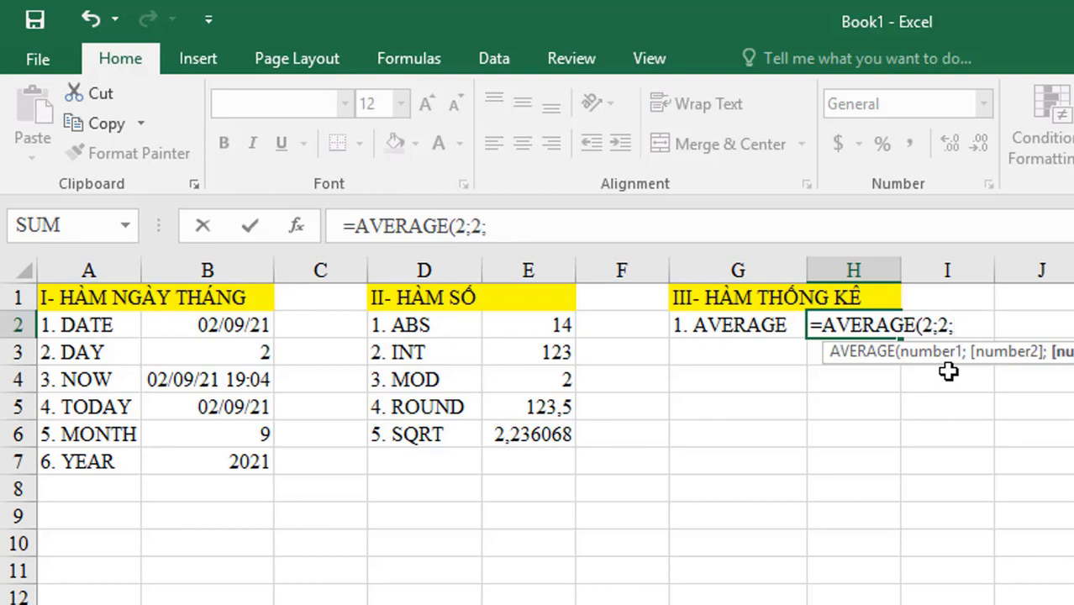
{"action": "type", "text": "2"}
{"action": "type", "text": ")"}
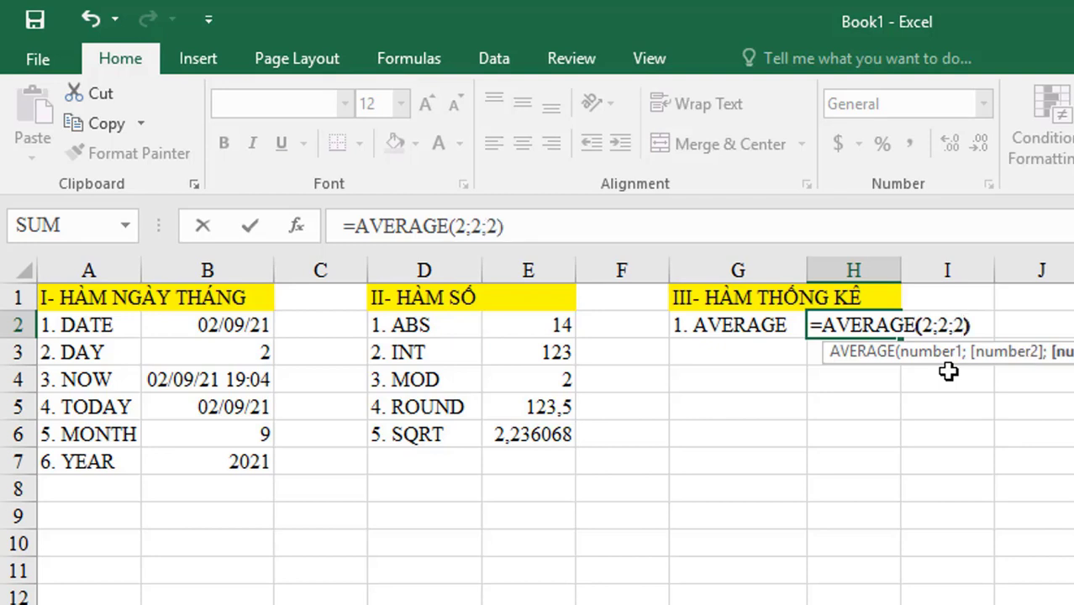
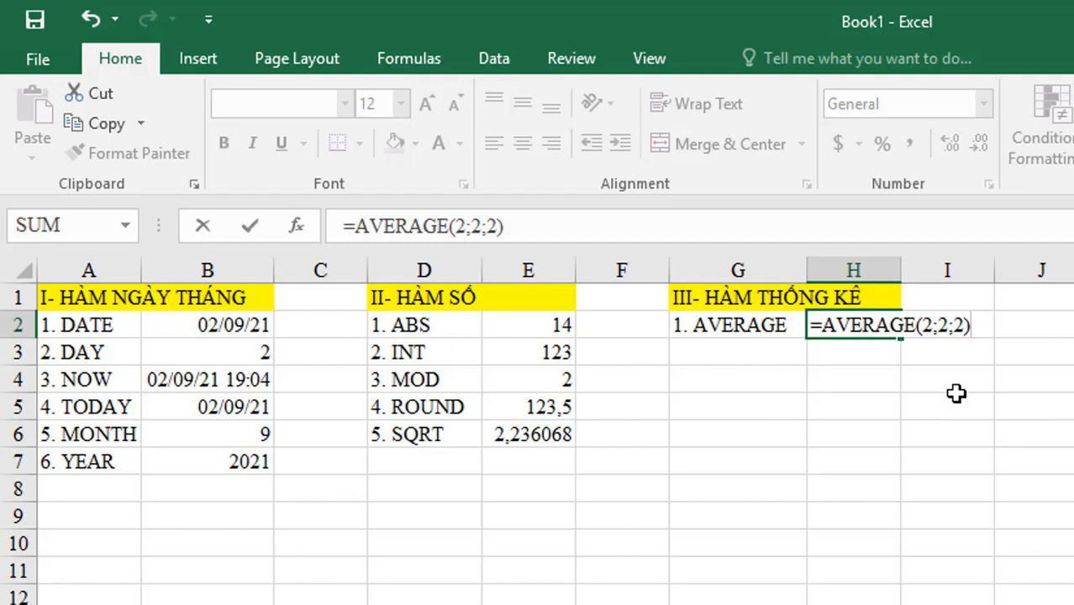
Step: Commit the AVERAGE formula in H2 and check it against its G2 label
{"action": "key", "text": "Return"}
{"action": "left_click", "coordinate": [869, 323]}
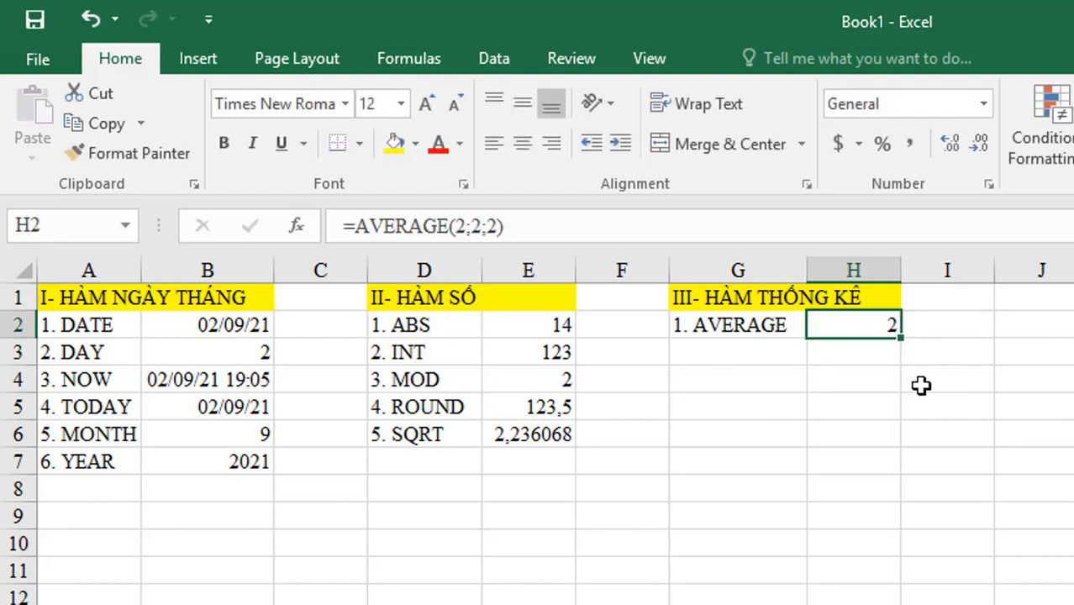
{"action": "left_click", "coordinate": [752, 324]}
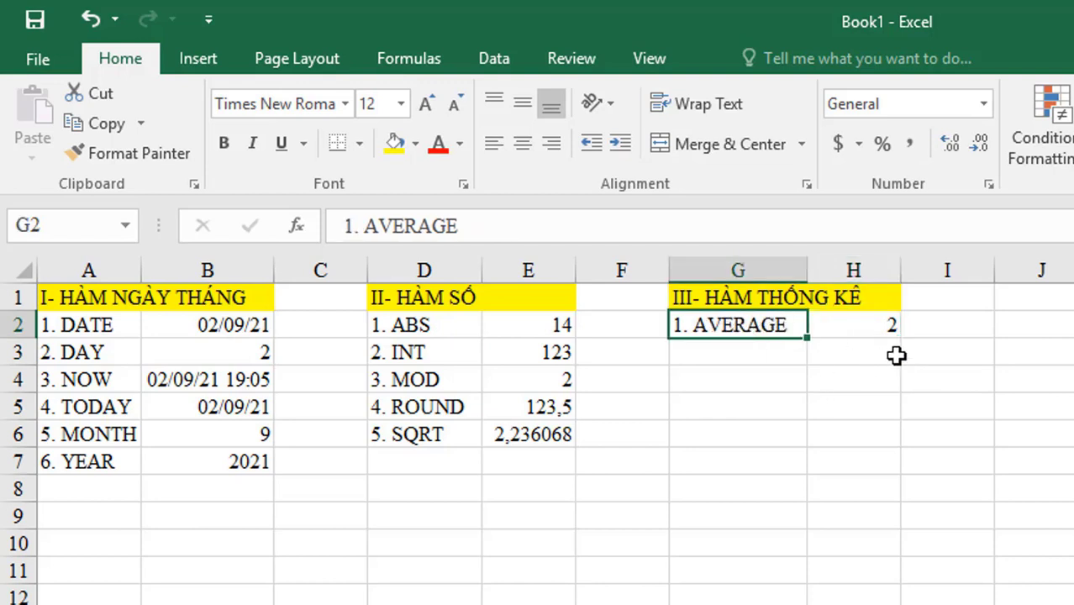
{"action": "left_click", "coordinate": [876, 326]}
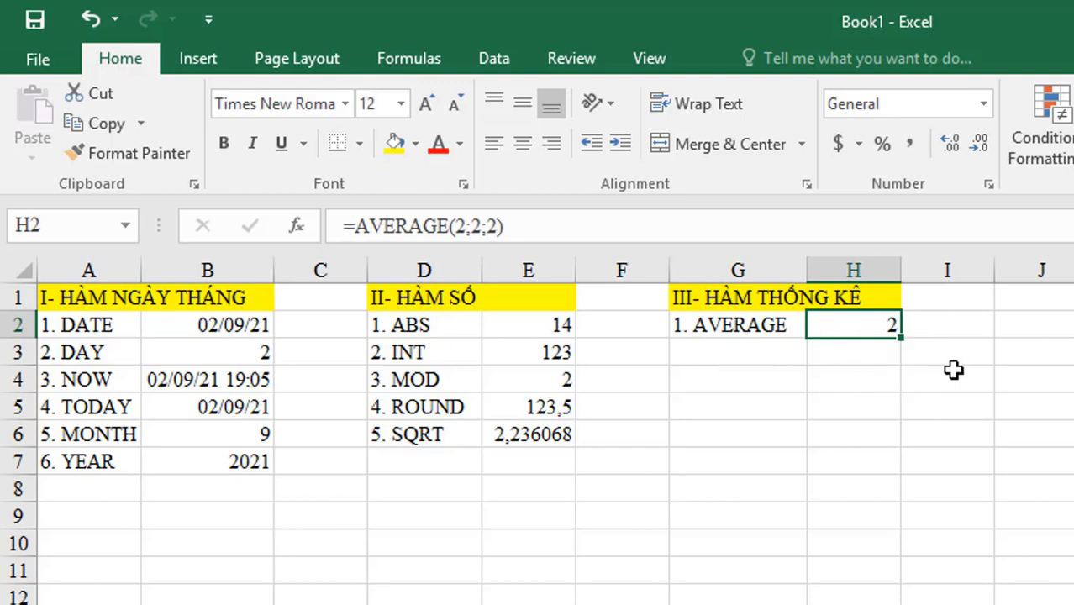
Step: Edit H2's formula to =AVERAGE(2;3;4) so the result becomes 3
{"action": "left_click", "coordinate": [472, 224]}
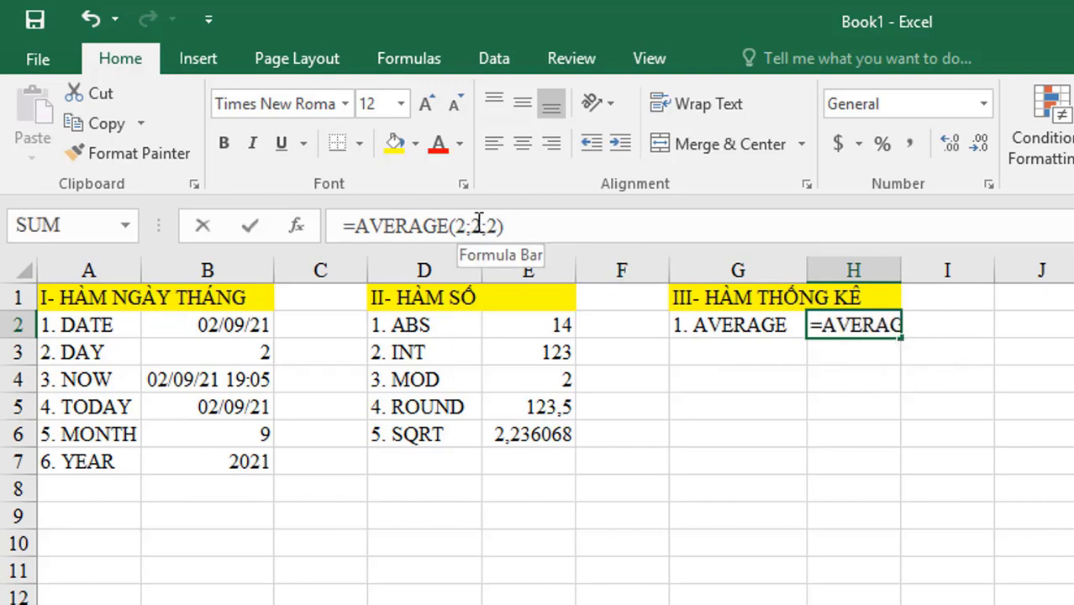
{"action": "double_click", "coordinate": [475, 225]}
{"action": "type", "text": "3"}
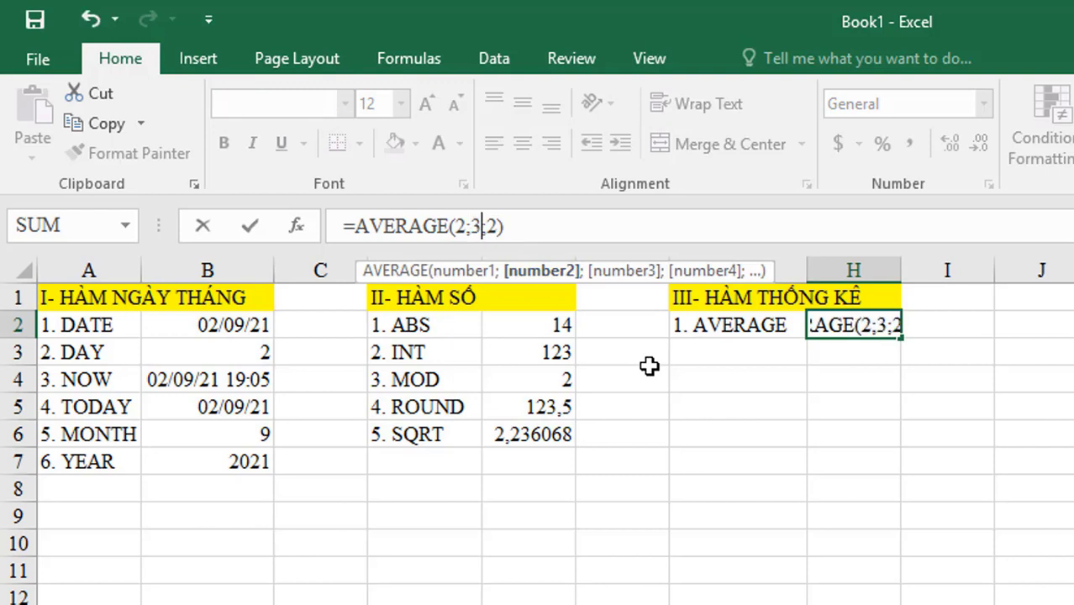
{"action": "key", "text": "Right"}
{"action": "key", "text": "shift+Right"}
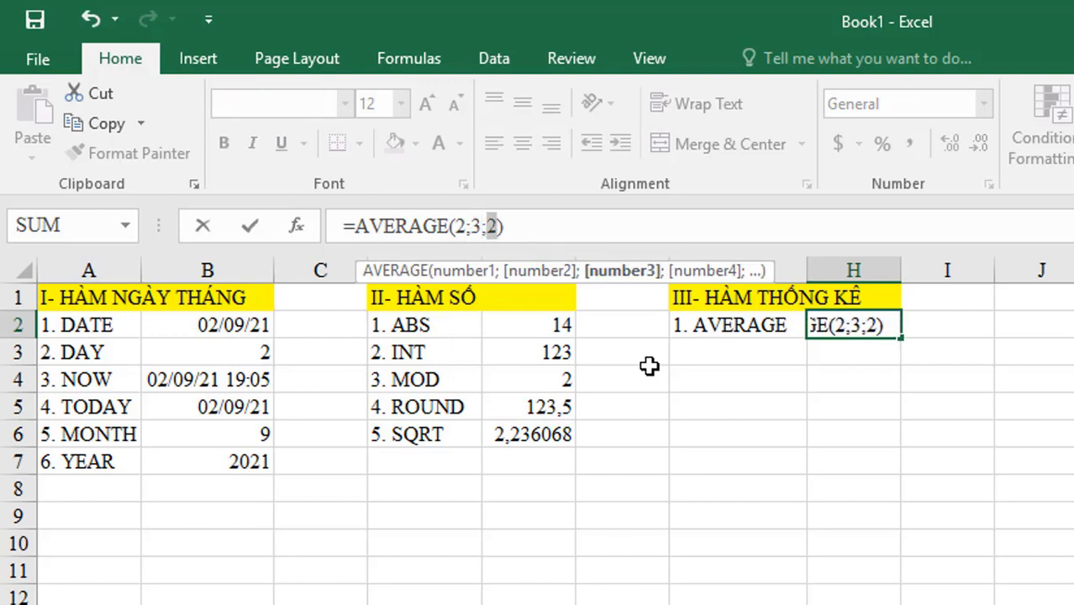
{"action": "type", "text": "4"}
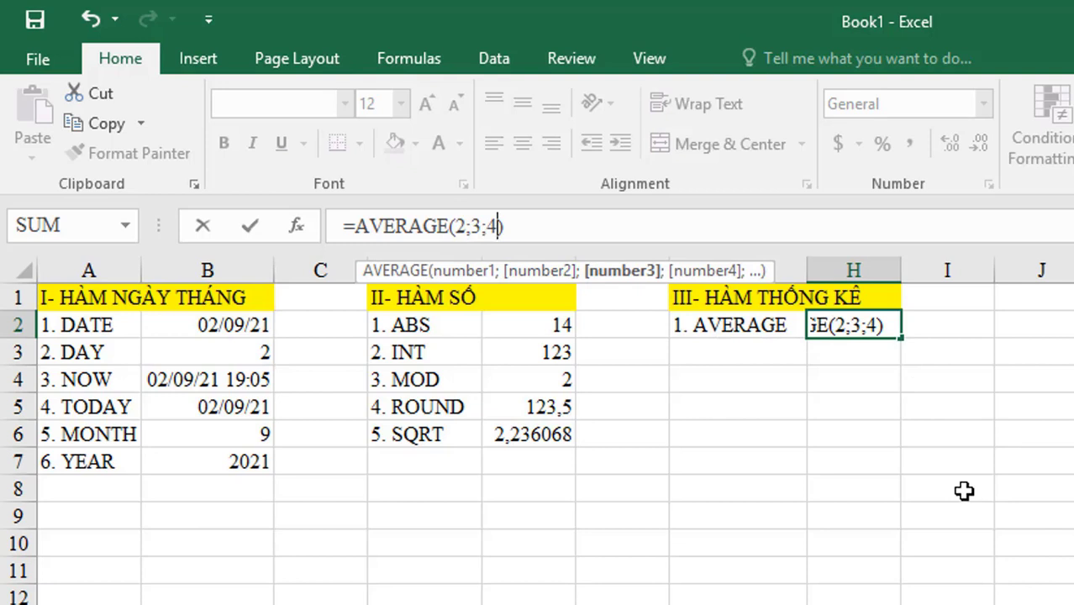
{"action": "key", "text": "Return"}
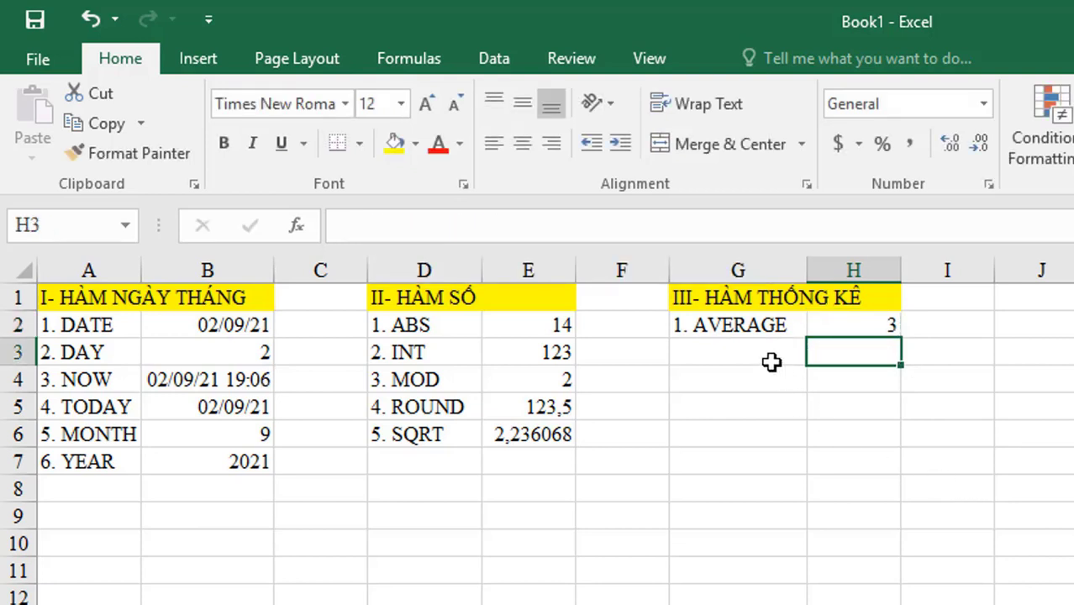
Step: Enter the label '2. COUNT' in G3
{"action": "left_click", "coordinate": [769, 357]}
{"action": "type", "text": "2. "}
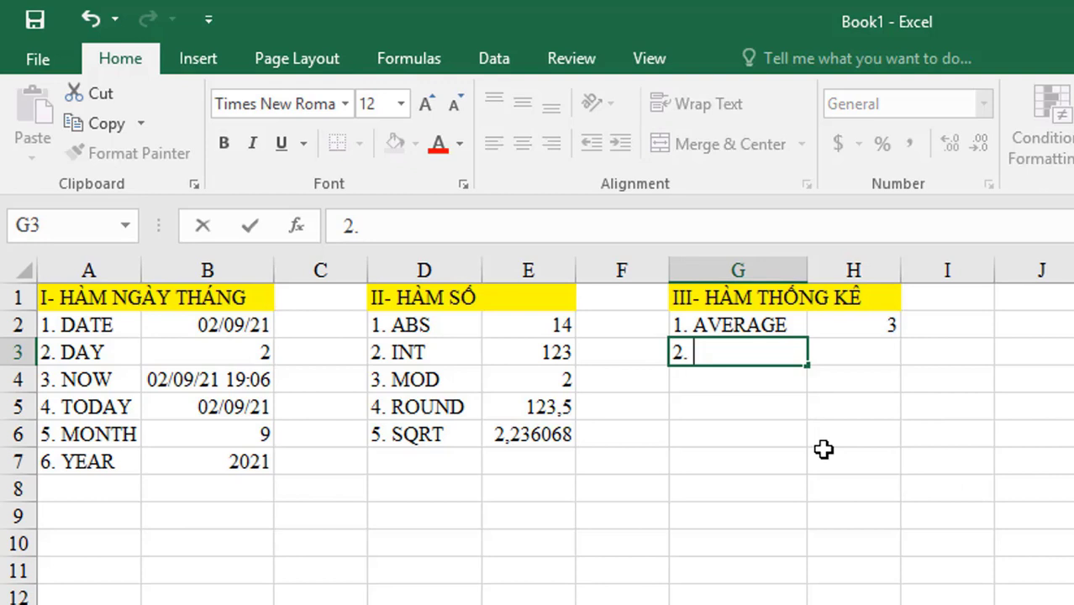
{"action": "type", "text": "COUNT"}
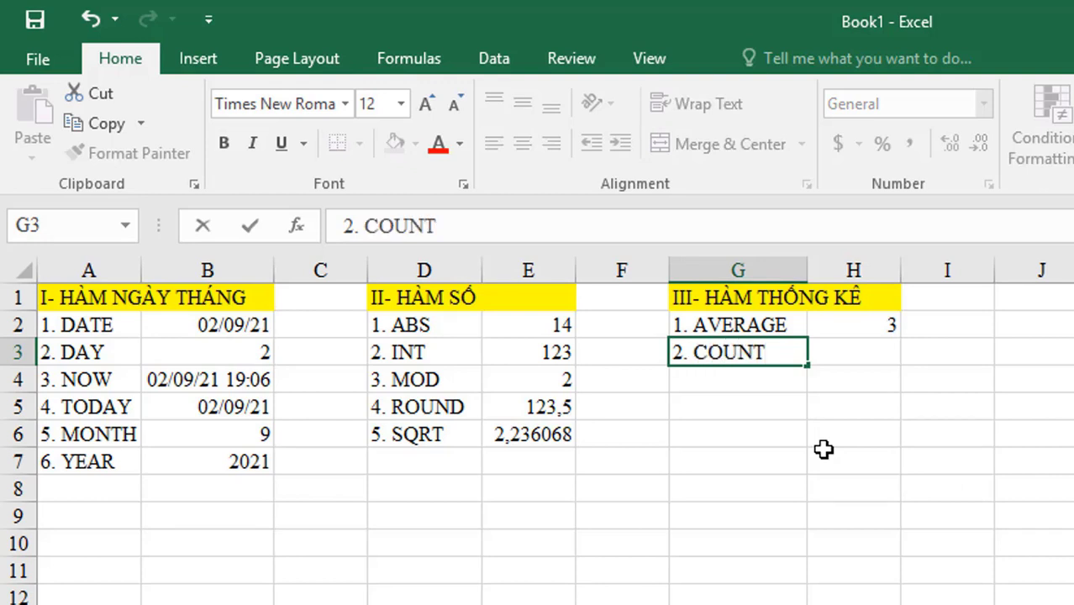
{"action": "key", "text": "Return"}
Step: Start a =COUNT formula in H3, then cancel it to prepare sample numbers first
{"action": "key", "text": "Up"}
{"action": "key", "text": "Right"}
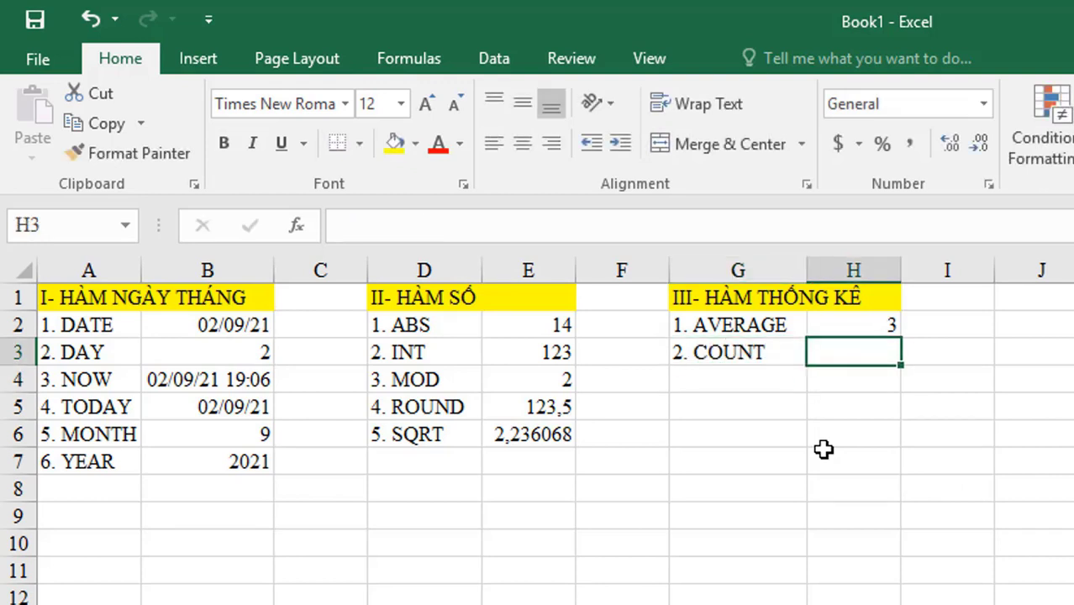
{"action": "type", "text": "=COUND"}
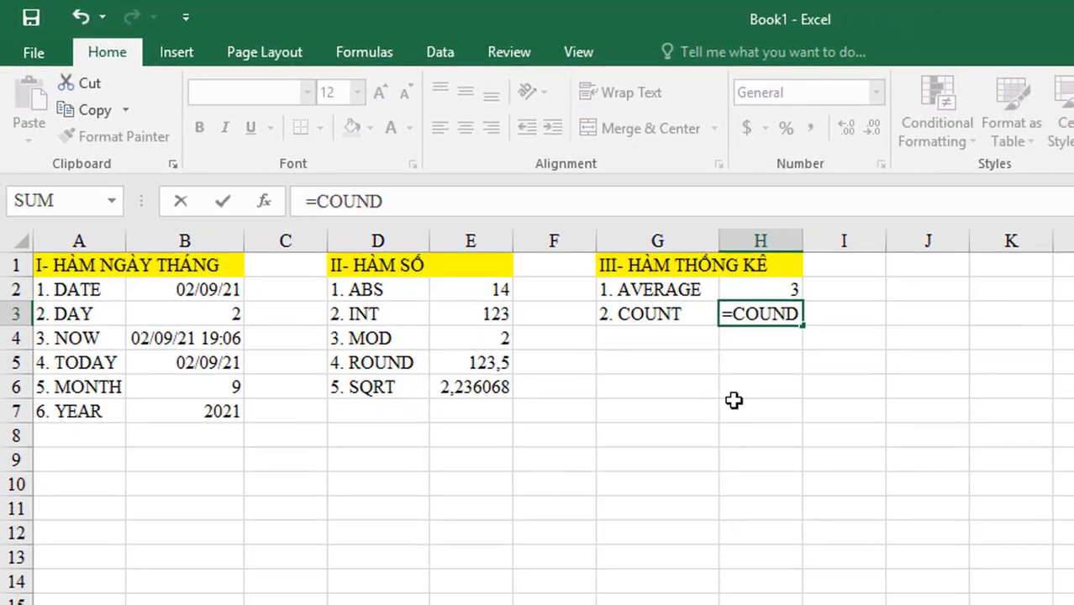
{"action": "key", "text": "BackSpace"}
{"action": "type", "text": "T"}
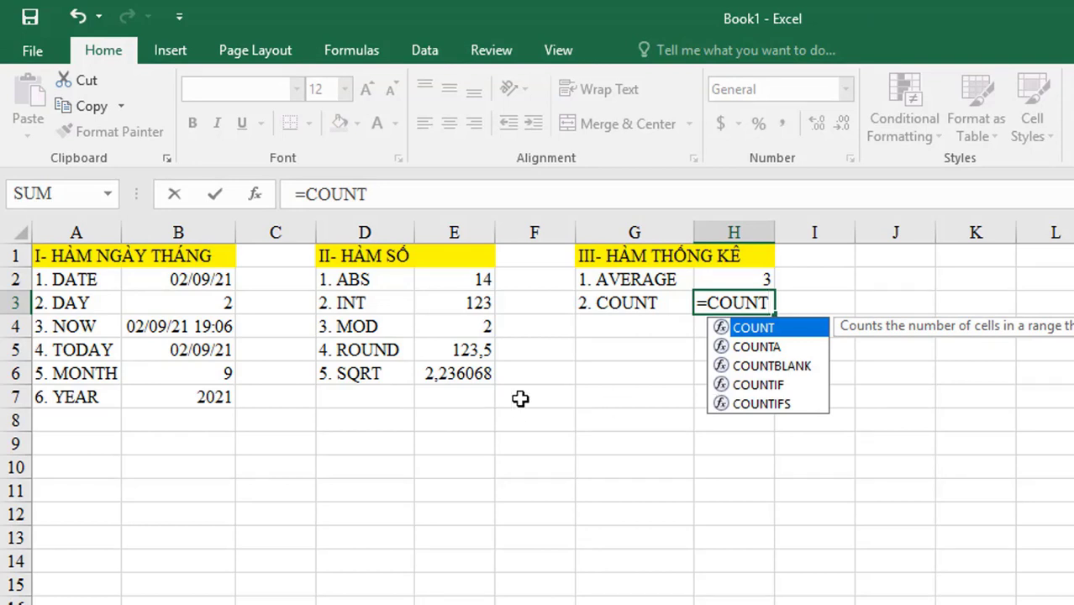
{"action": "key", "text": "Escape"}
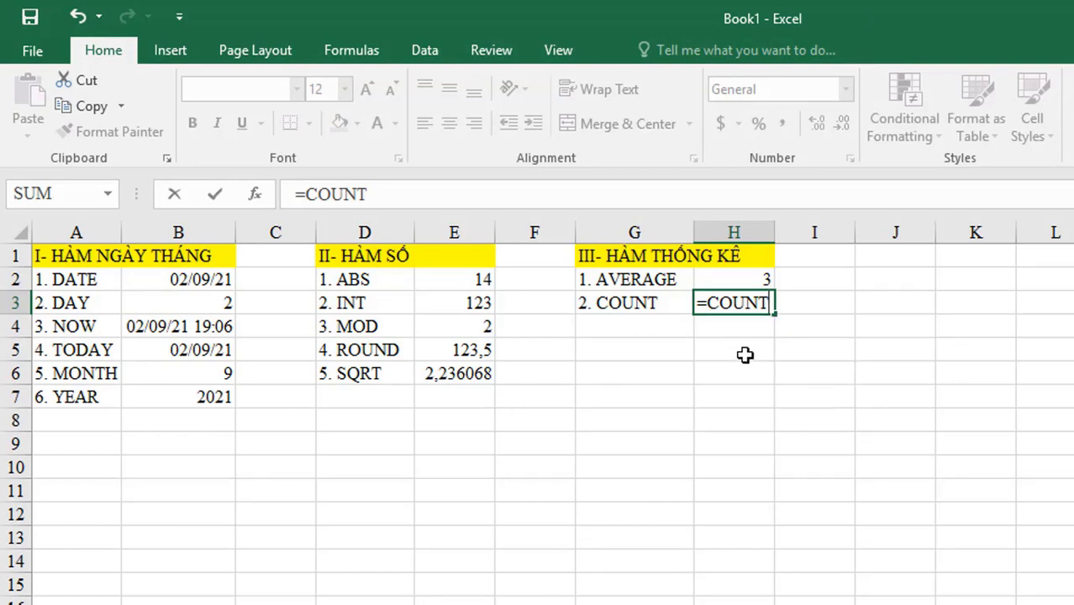
{"action": "key", "text": "Escape"}
{"action": "left_click", "coordinate": [845, 345]}
{"action": "left_click", "coordinate": [1021, 307]}
Step: Enter the sample numbers 5, 6, 7 and 8 into K2 through K5
{"action": "left_click", "coordinate": [975, 273]}
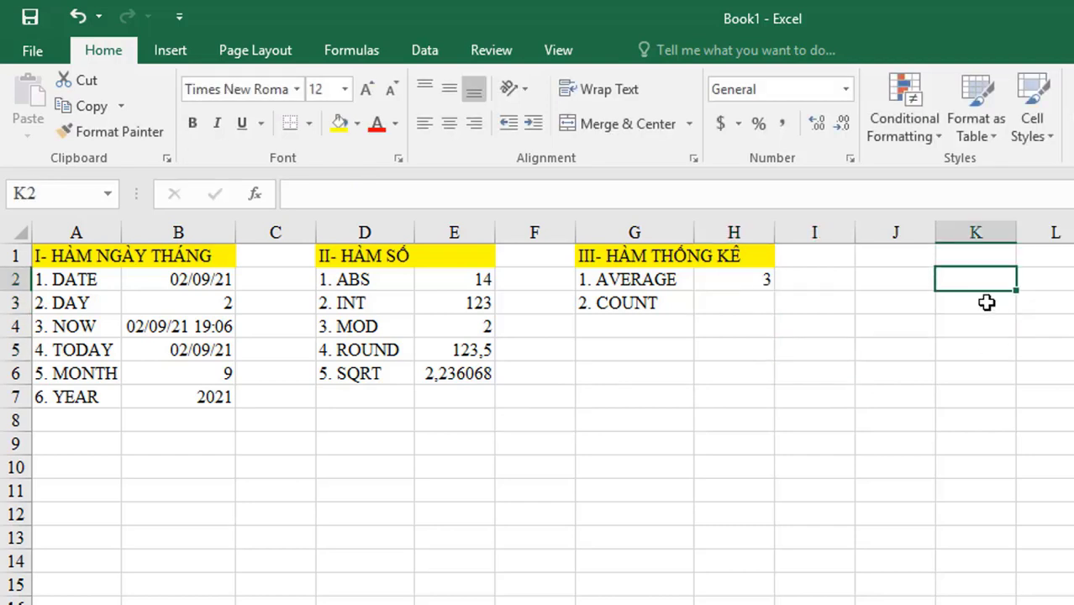
{"action": "left_click", "coordinate": [984, 300]}
{"action": "left_click", "coordinate": [986, 278]}
{"action": "type", "text": "5"}
{"action": "key", "text": "Return"}
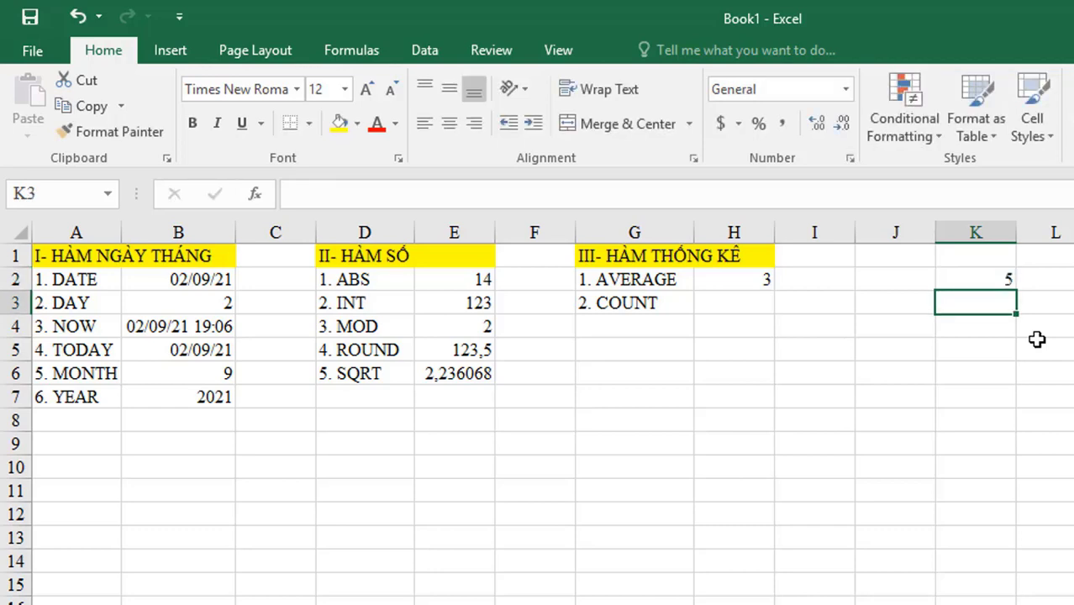
{"action": "type", "text": "6"}
{"action": "key", "text": "Return"}
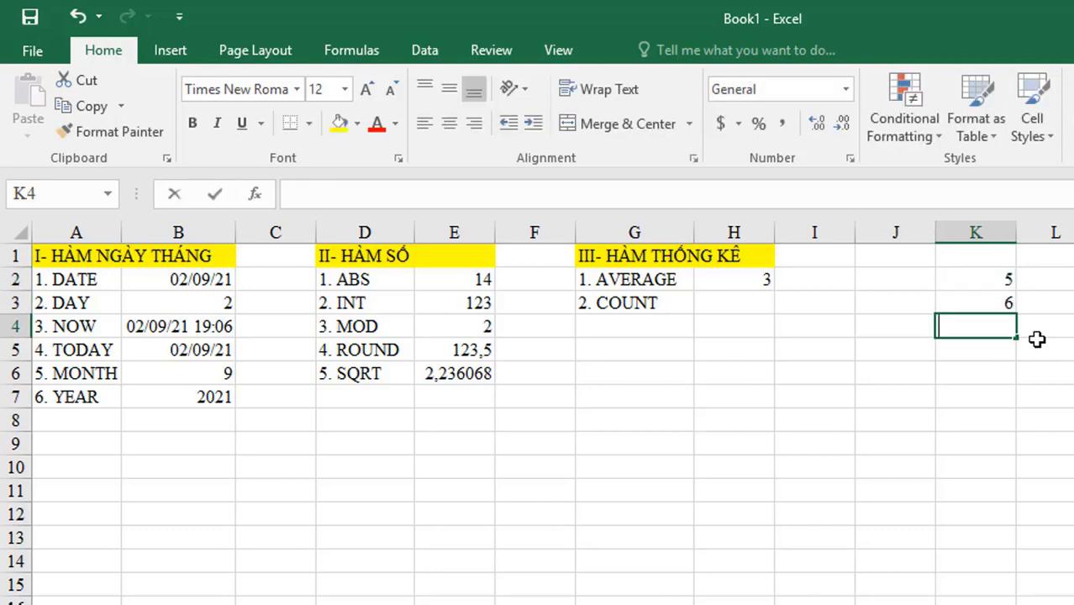
{"action": "type", "text": "7"}
{"action": "key", "text": "Return"}
{"action": "type", "text": "8"}
{"action": "key", "text": "Return"}
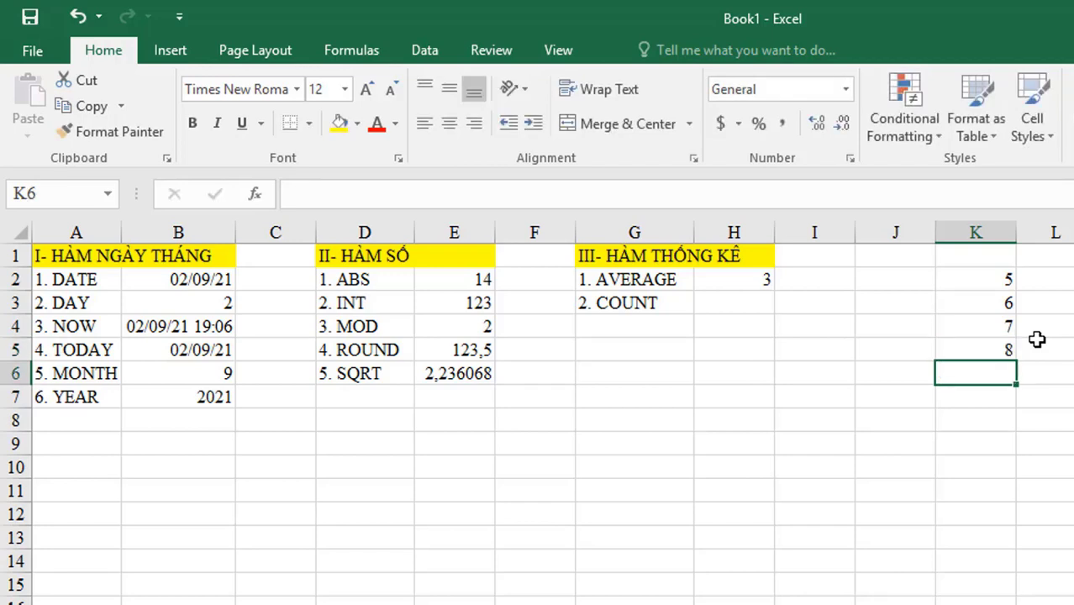
Step: Select the sample range K2:K5 to check the four values
{"action": "left_click_drag", "start_coordinate": [990, 282], "coordinate": [983, 351]}
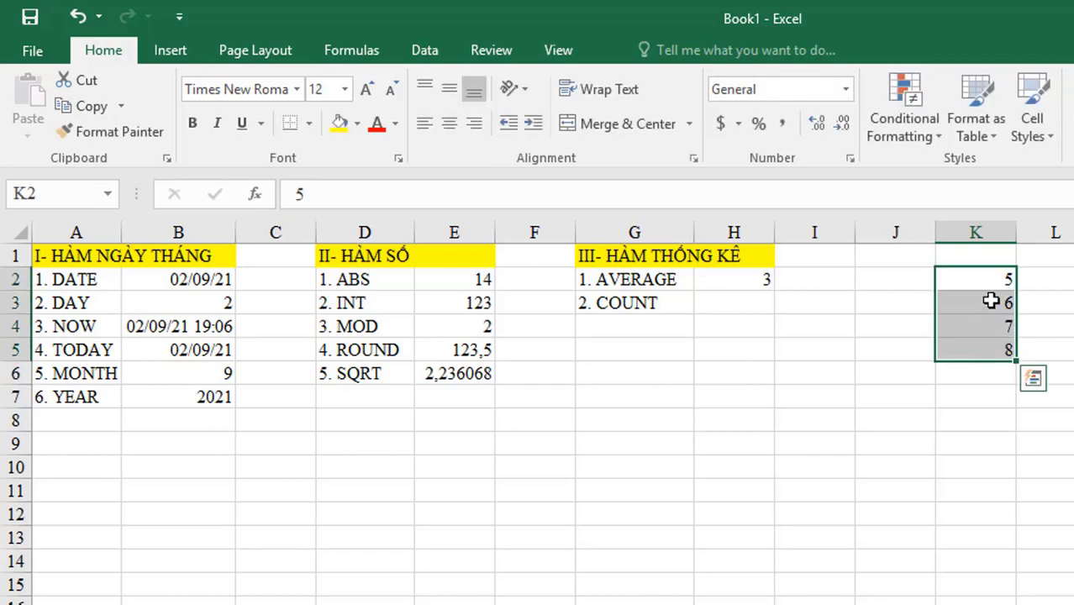
{"action": "left_click_drag", "start_coordinate": [1000, 278], "coordinate": [1000, 352]}
{"action": "left_click_drag", "start_coordinate": [1000, 278], "coordinate": [996, 349]}
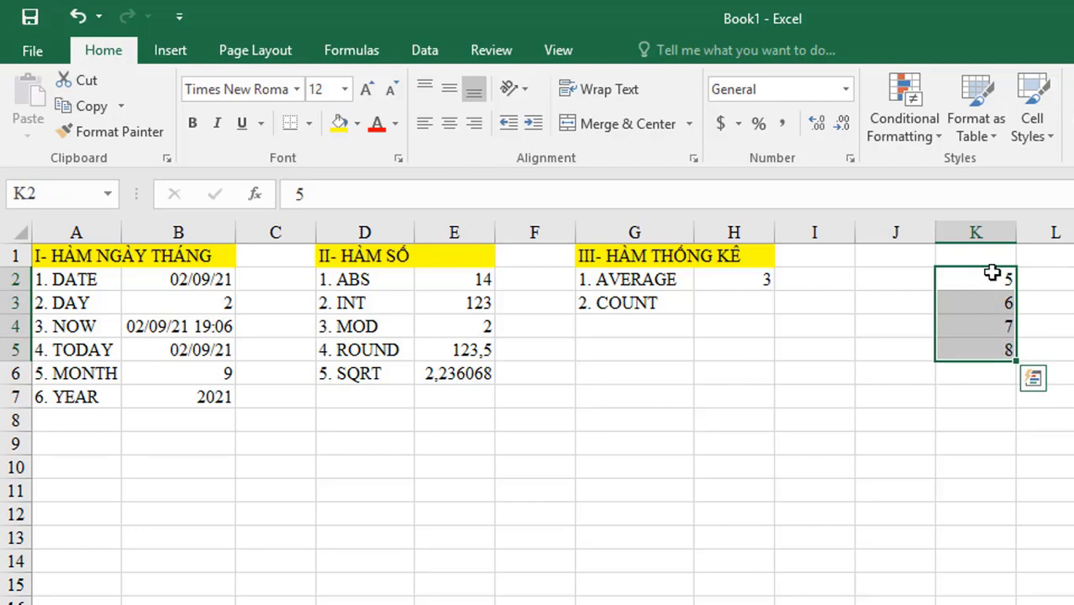
{"action": "left_click", "coordinate": [754, 304]}
{"action": "type", "text": "="}
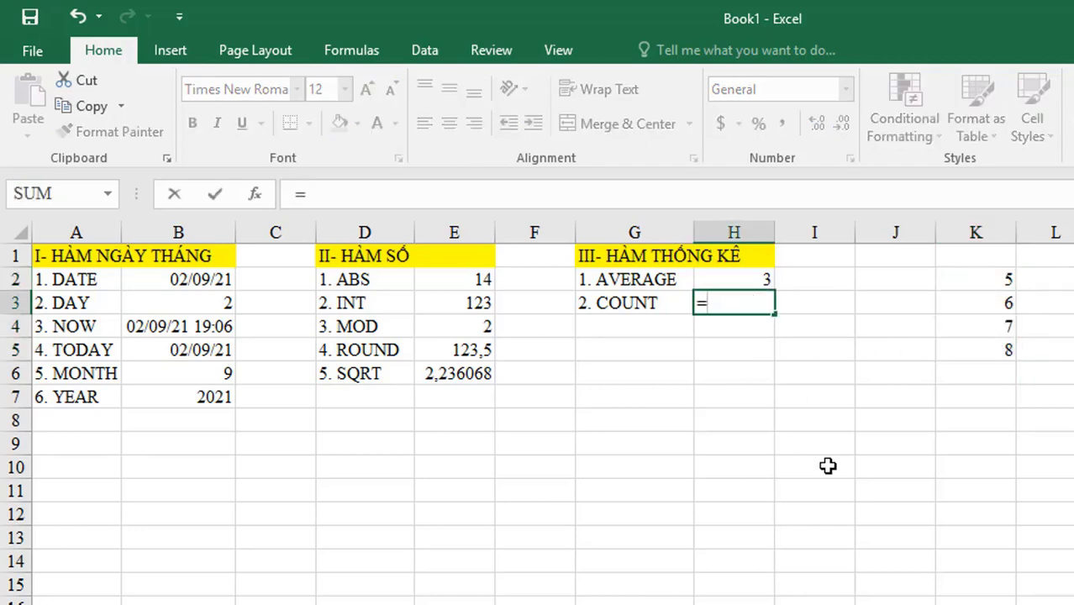
{"action": "type", "text": "COUND"}
{"action": "key", "text": "BackSpace"}
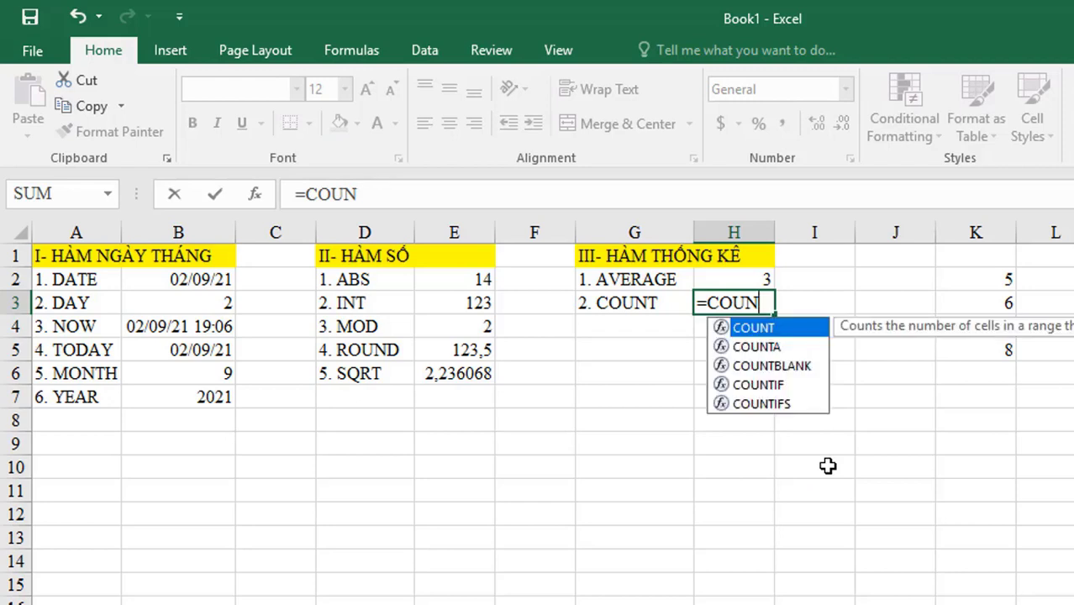
{"action": "type", "text": "T("}
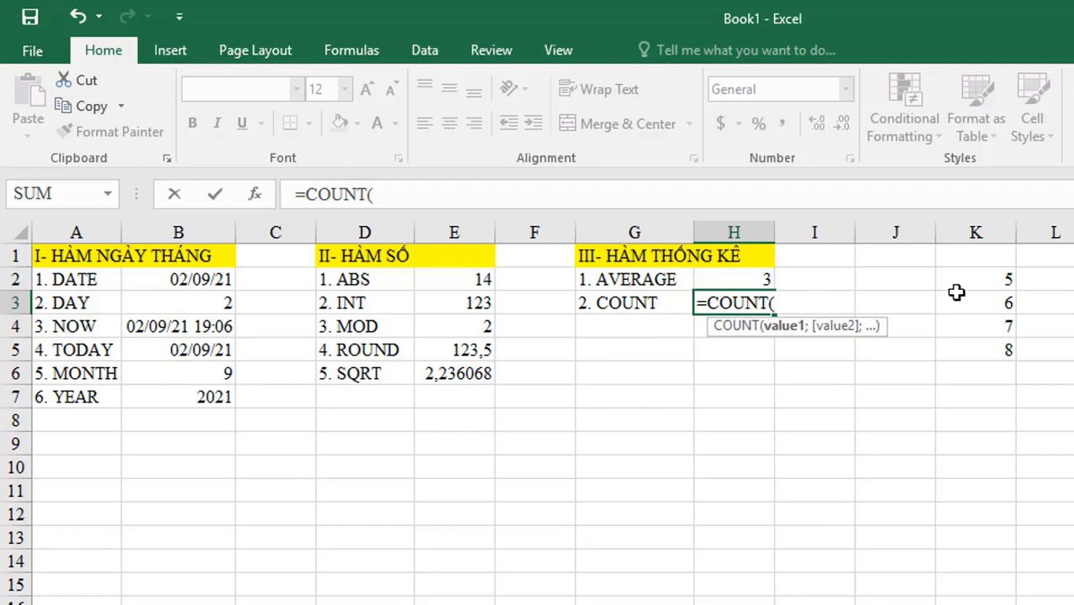
{"action": "left_click_drag", "start_coordinate": [970, 278], "coordinate": [983, 356]}
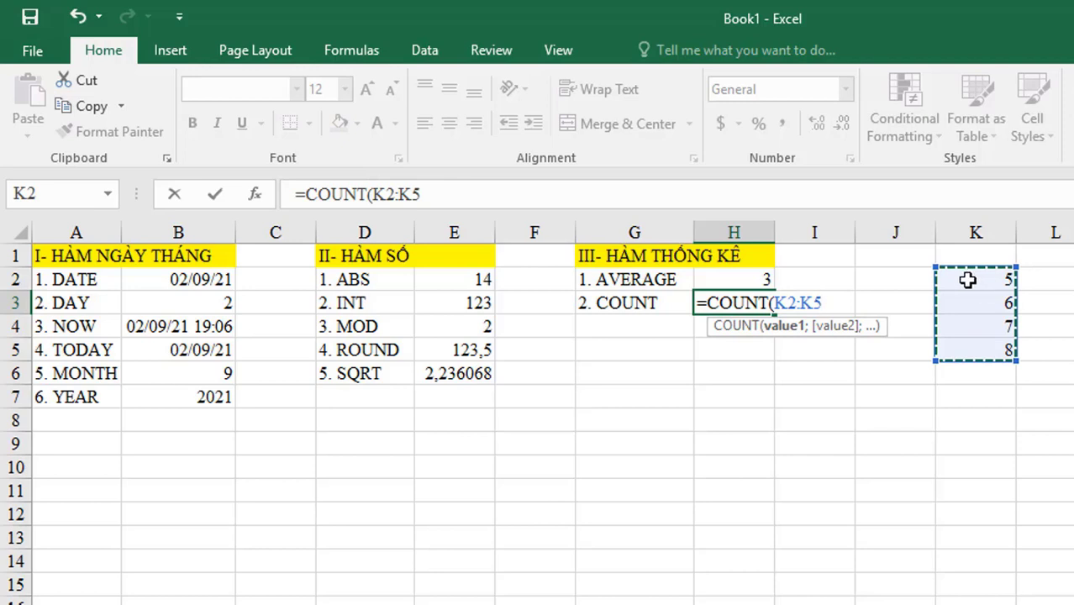
{"action": "left_click_drag", "start_coordinate": [967, 280], "coordinate": [967, 353]}
{"action": "left_click", "coordinate": [948, 281]}
{"action": "left_click", "coordinate": [893, 347]}
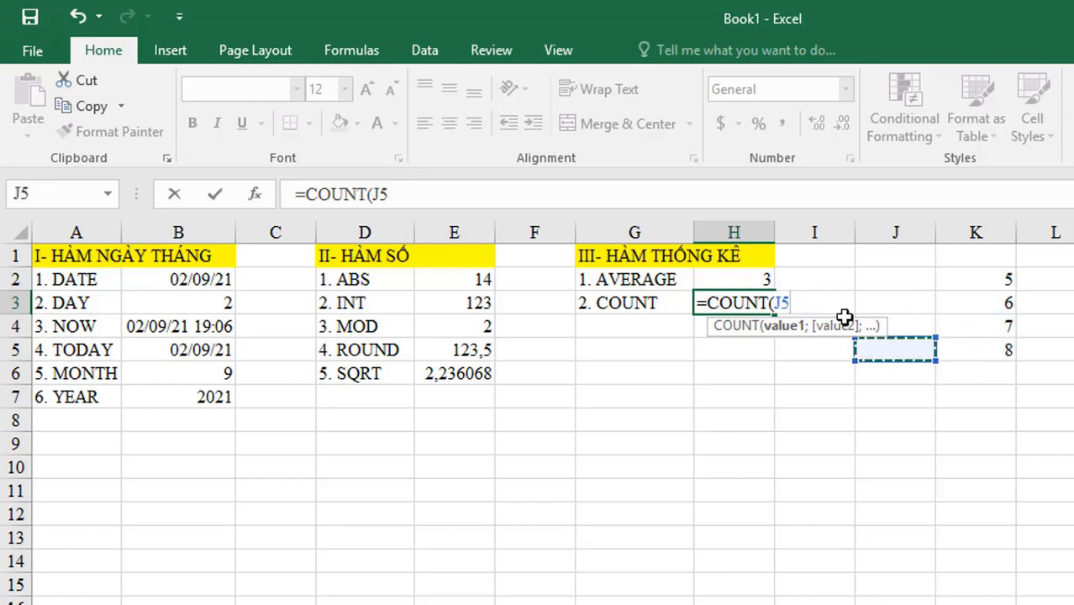
{"action": "key", "text": "Escape"}
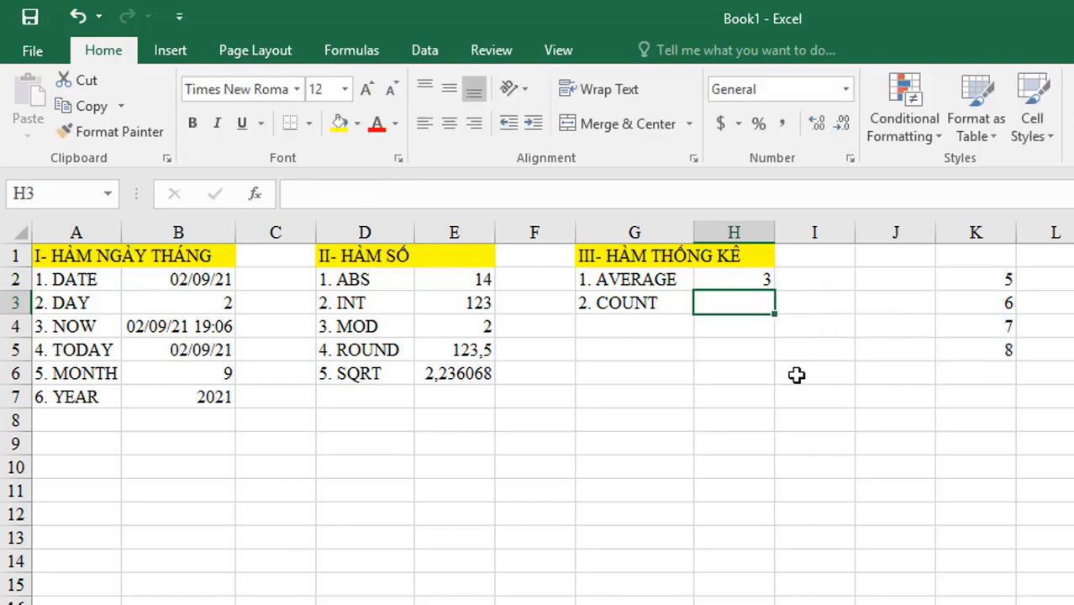
Step: Enter =COUNT(K2:K5) in H3, returning 4, and review the formula
{"action": "type", "text": "=CO"}
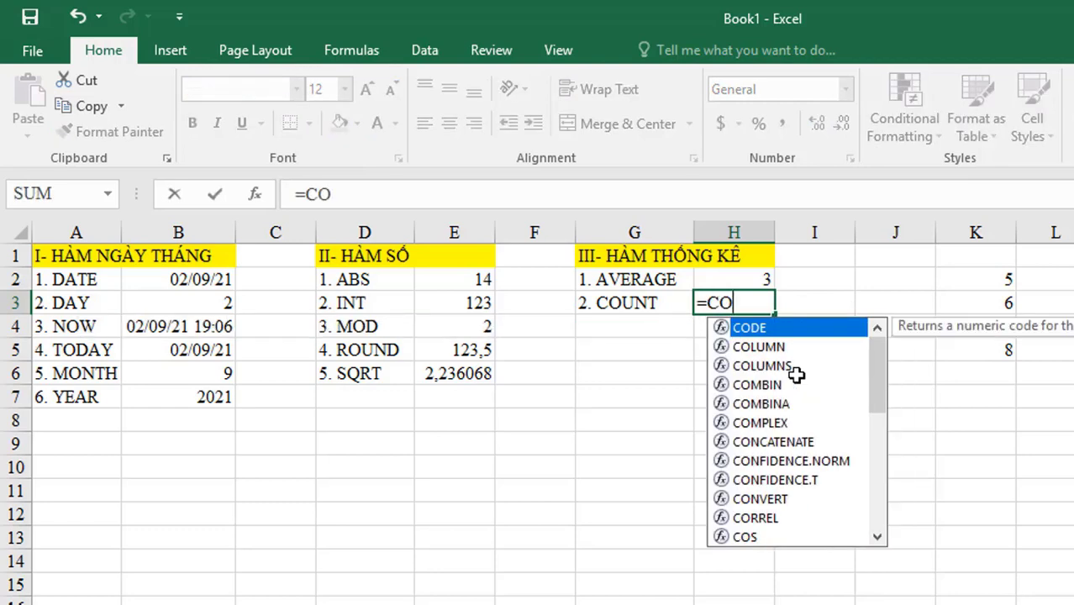
{"action": "type", "text": "UNT("}
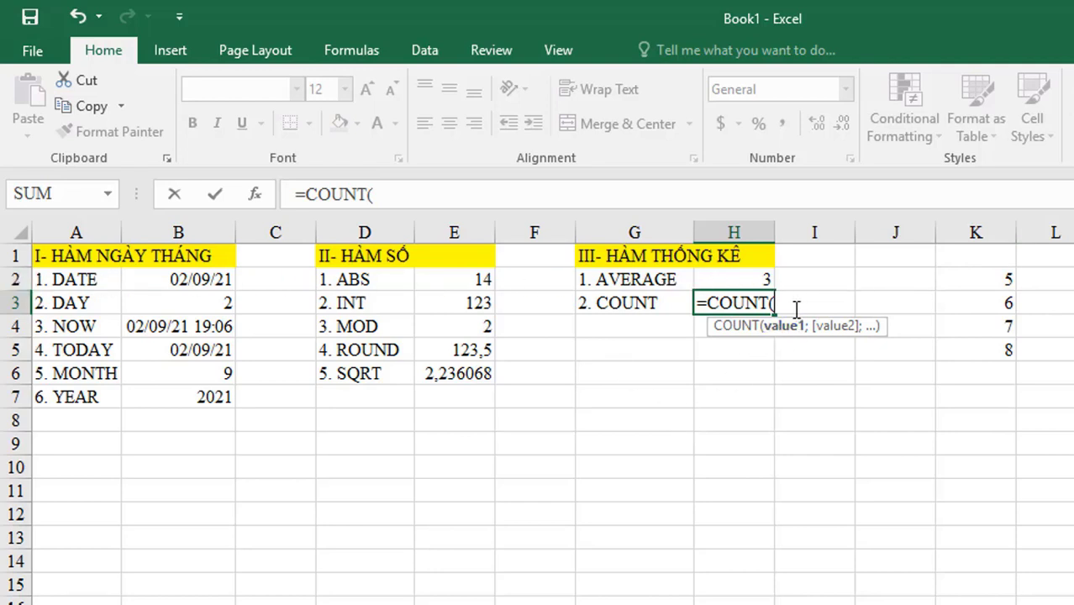
{"action": "type", "text": "K2:"}
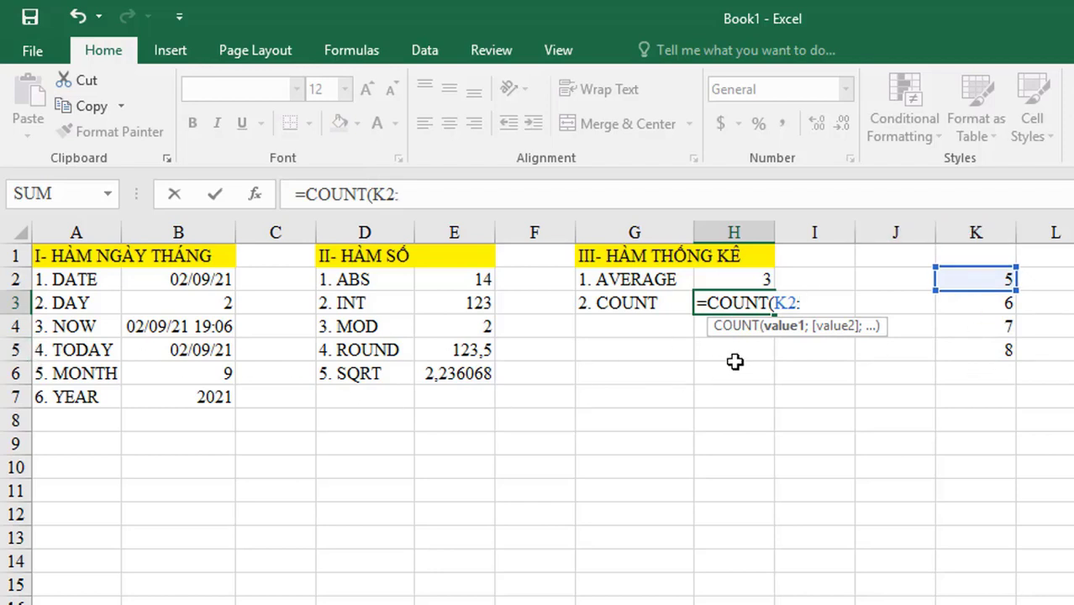
{"action": "type", "text": "K"}
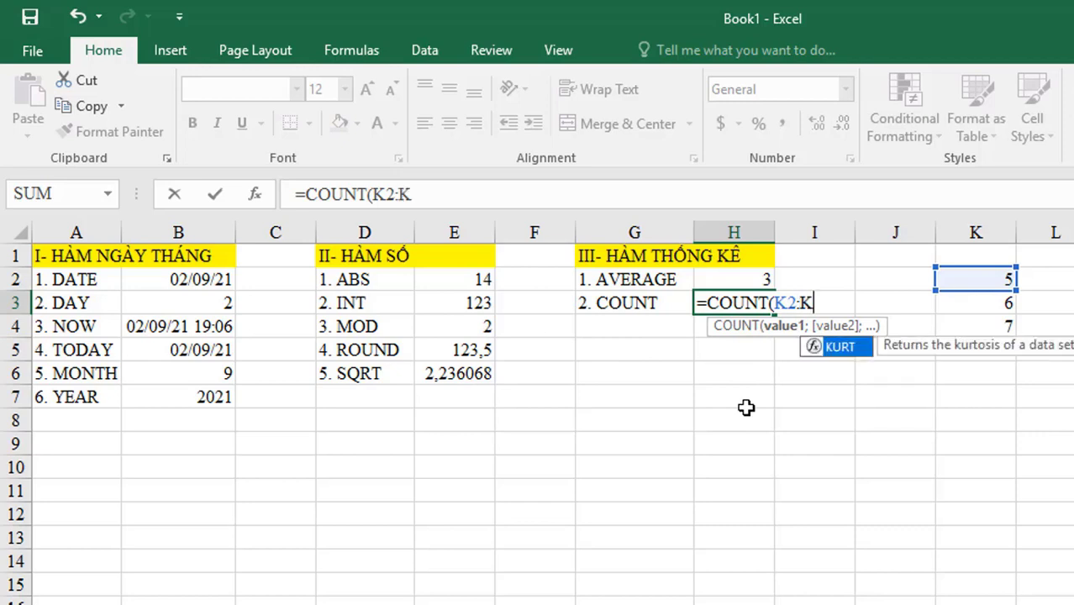
{"action": "type", "text": "5"}
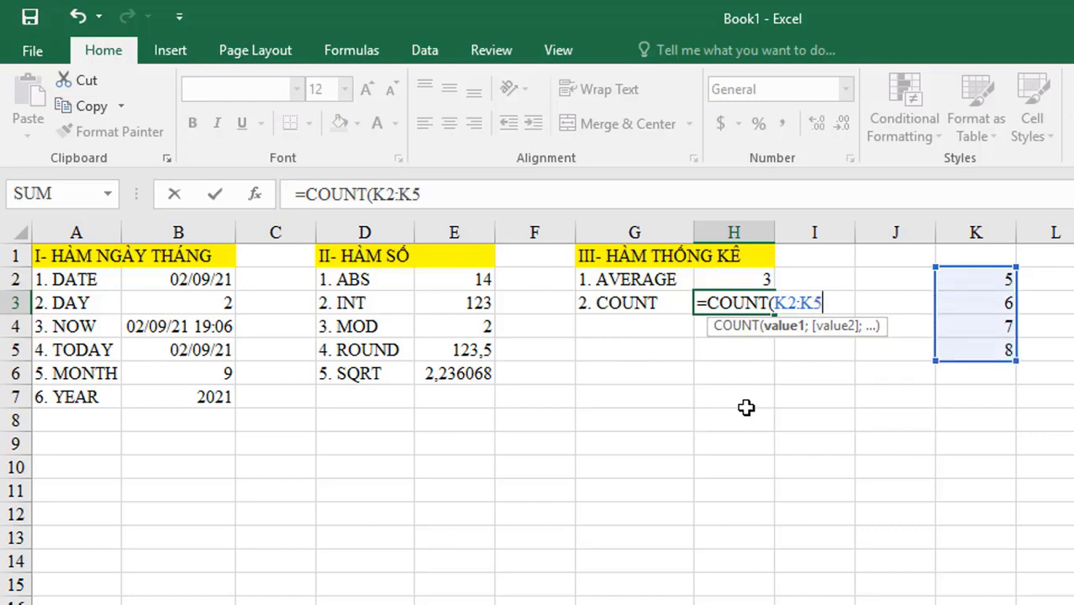
{"action": "type", "text": ")"}
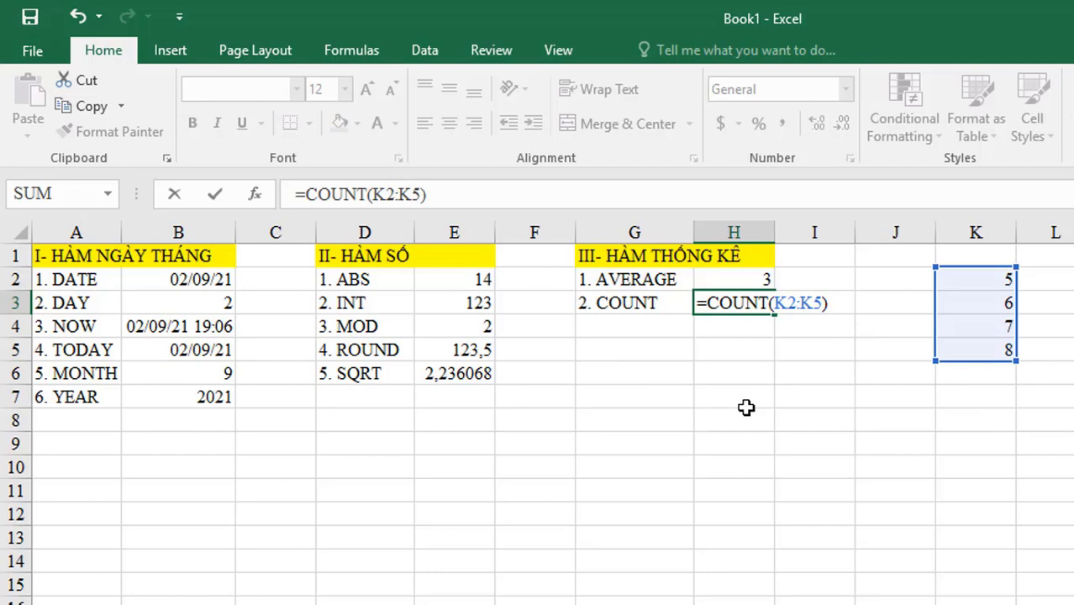
{"action": "key", "text": "Return"}
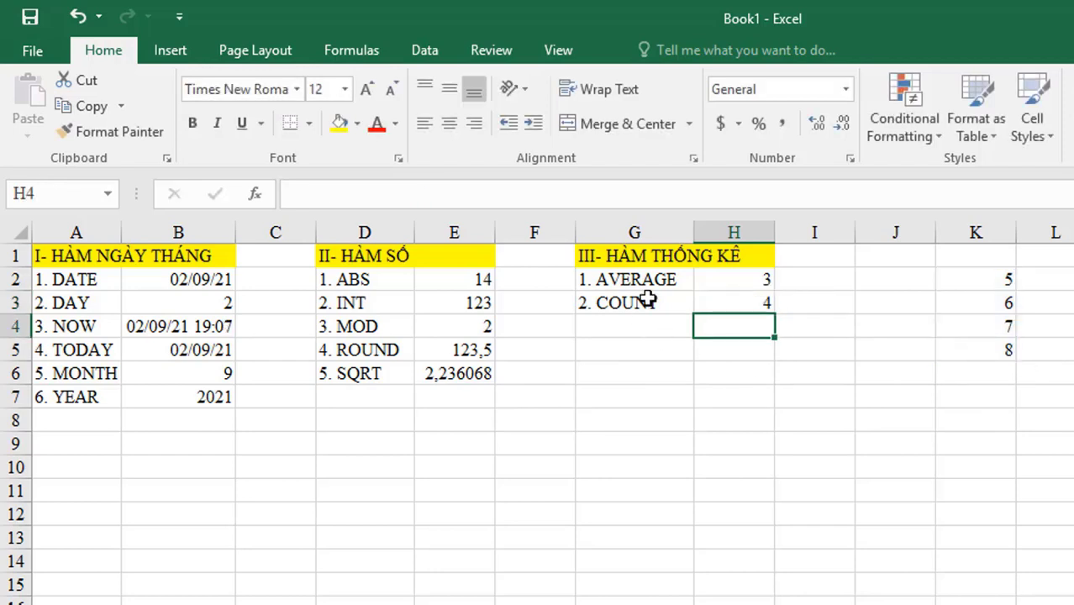
{"action": "left_click", "coordinate": [663, 303]}
{"action": "left_click", "coordinate": [755, 304]}
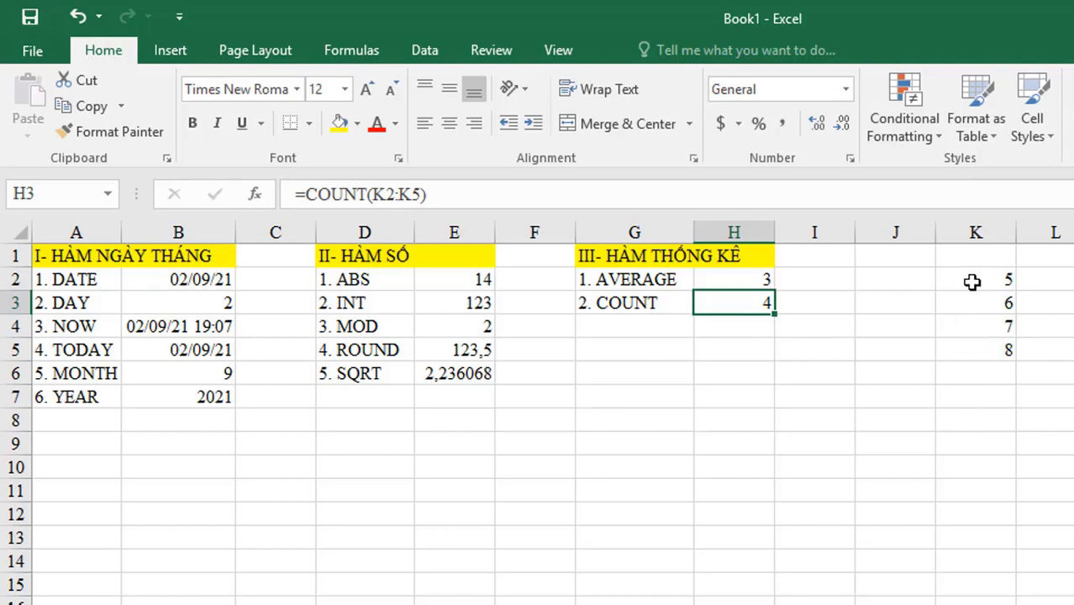
Step: Delete the values in K3 and K4 to test the COUNT result
{"action": "left_click_drag", "start_coordinate": [972, 282], "coordinate": [979, 351]}
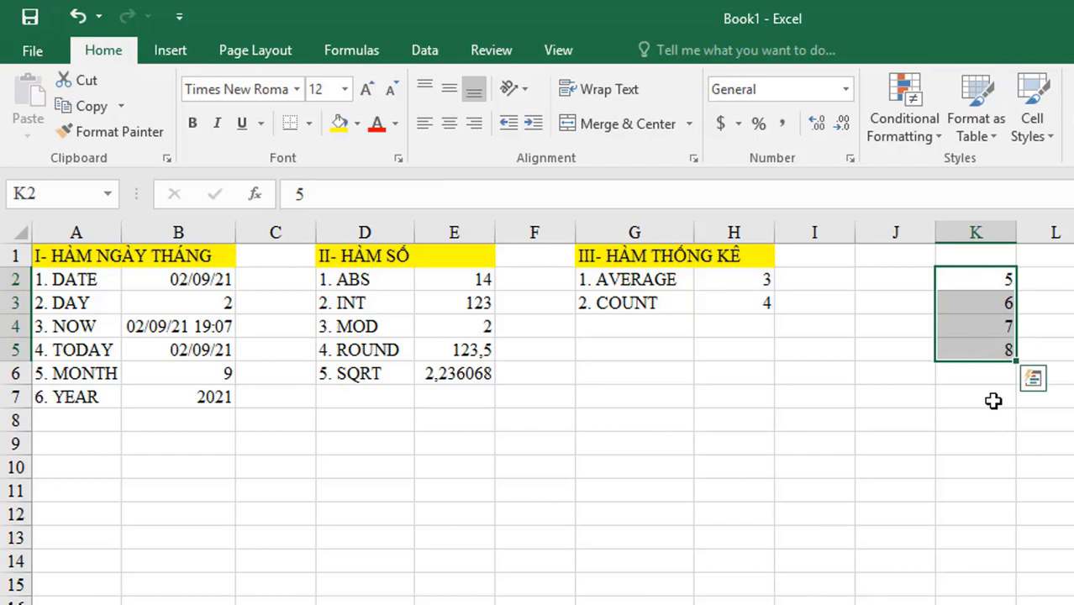
{"action": "left_click", "coordinate": [993, 301]}
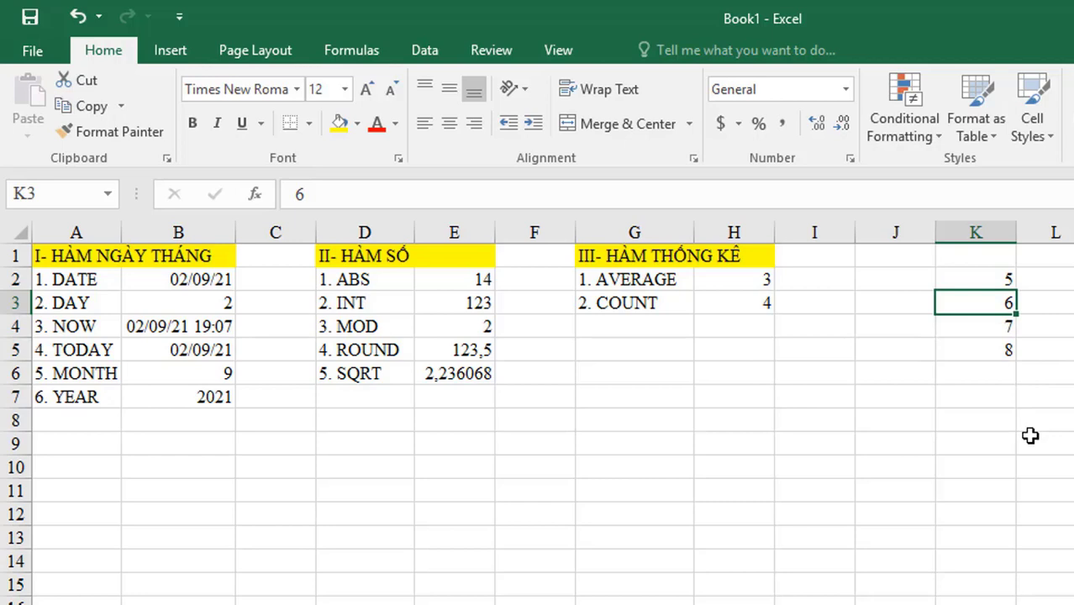
{"action": "key", "text": "Delete"}
{"action": "key", "text": "Down"}
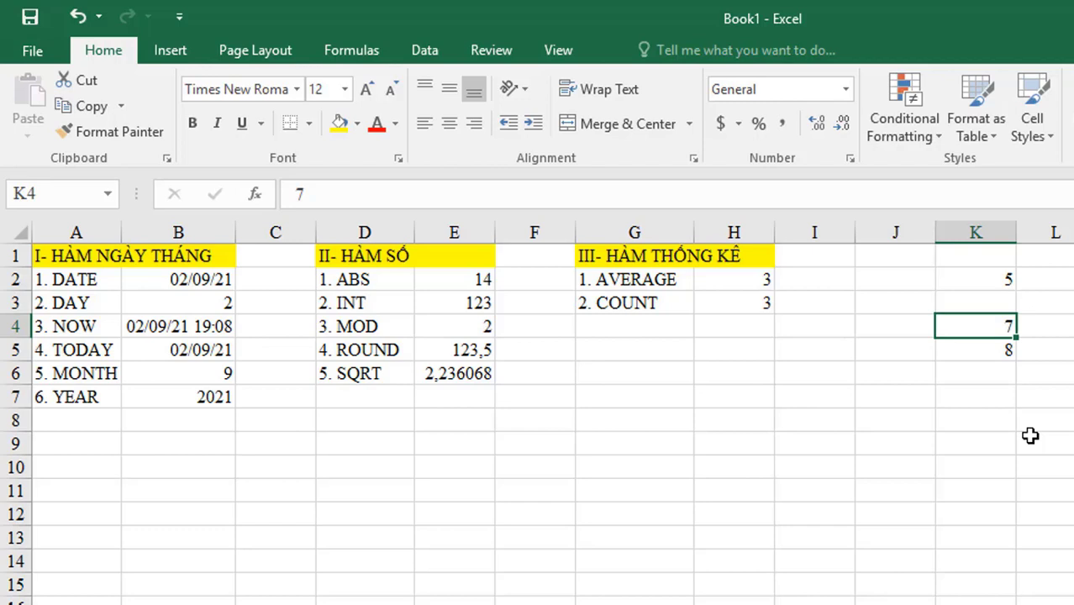
{"action": "key", "text": "Delete"}
Step: Re-enter 6 in K3 and 8 in K4, bringing COUNT back to 4
{"action": "key", "text": "Up"}
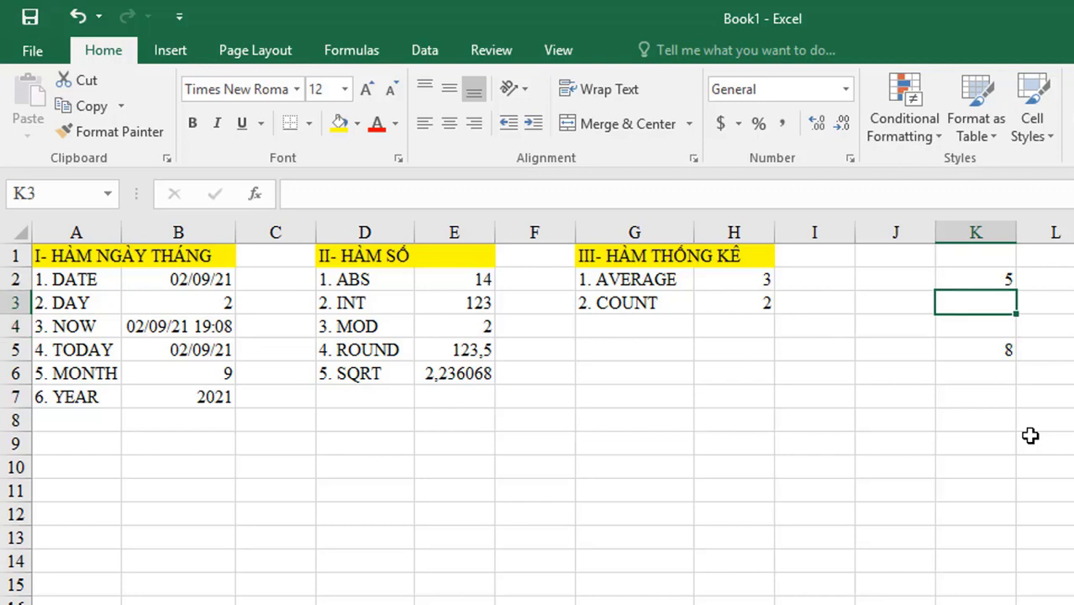
{"action": "type", "text": "6"}
{"action": "key", "text": "Return"}
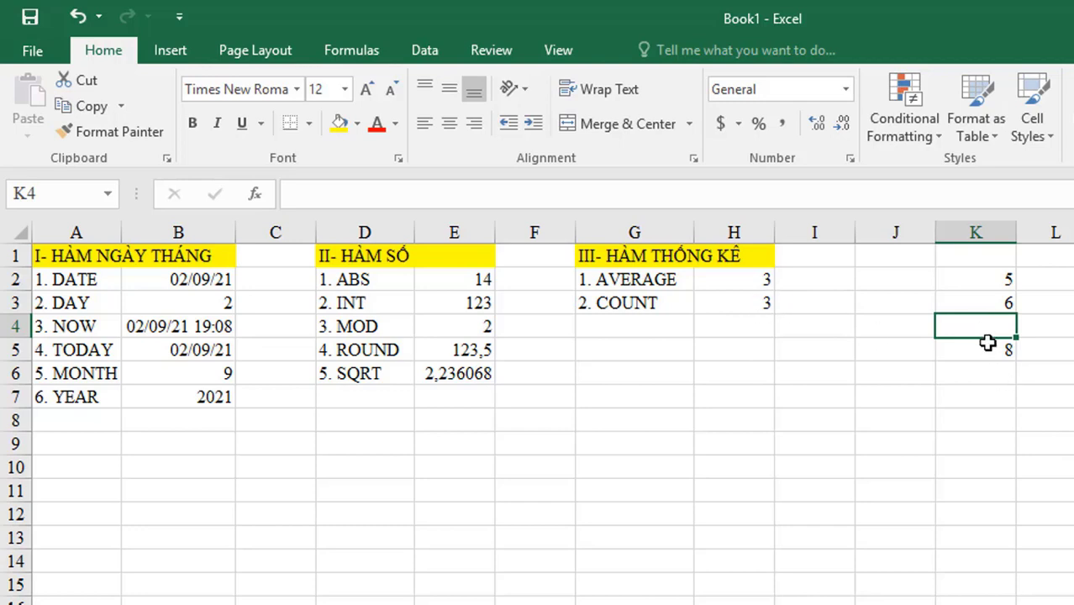
{"action": "type", "text": "8"}
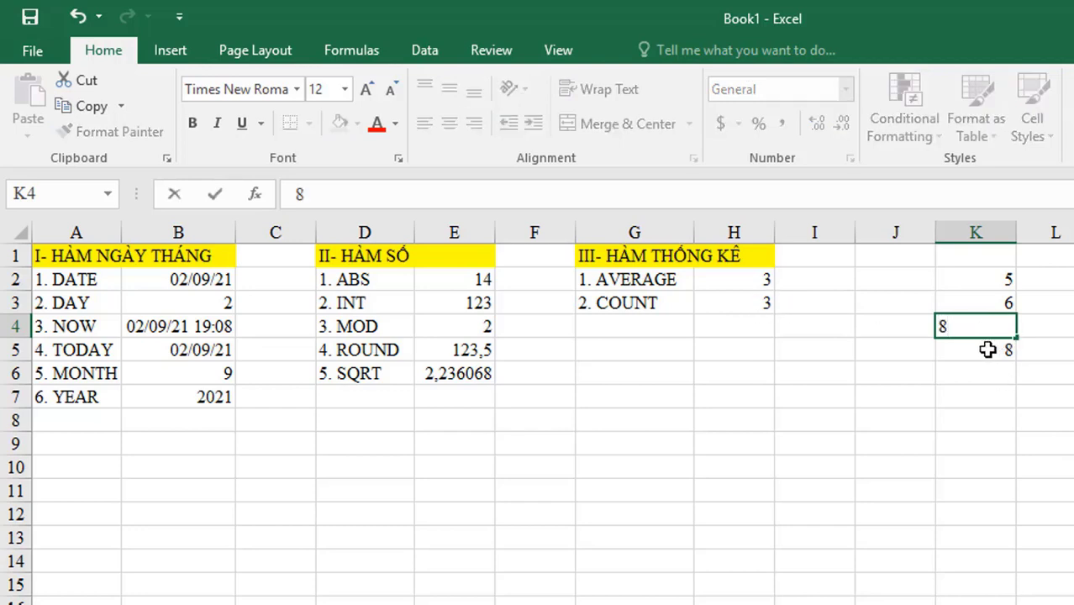
{"action": "key", "text": "Return"}
{"action": "left_click_drag", "start_coordinate": [1000, 280], "coordinate": [987, 349]}
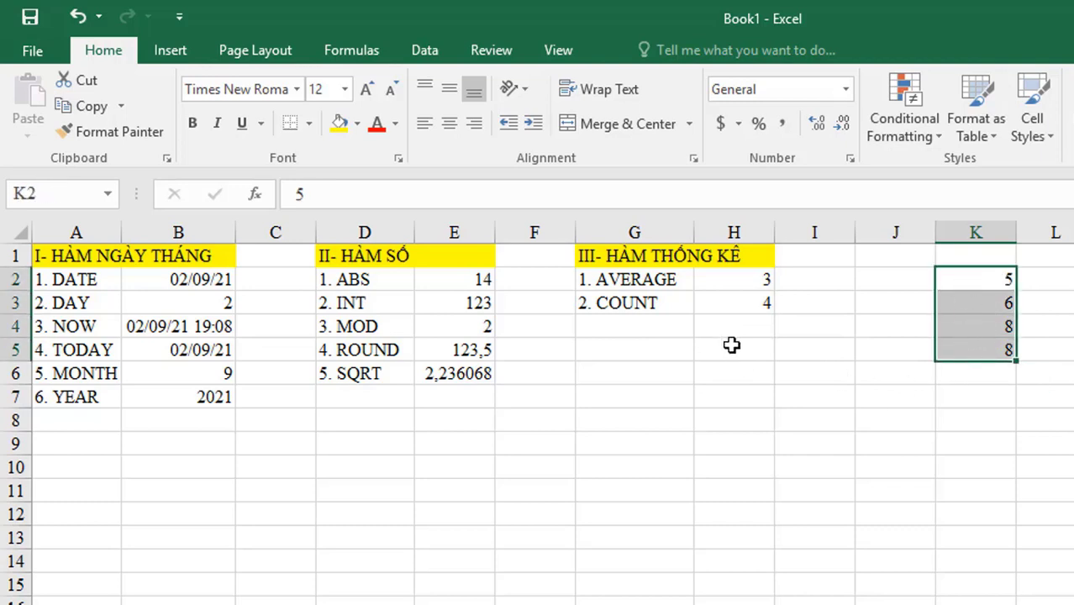
{"action": "left_click", "coordinate": [624, 326]}
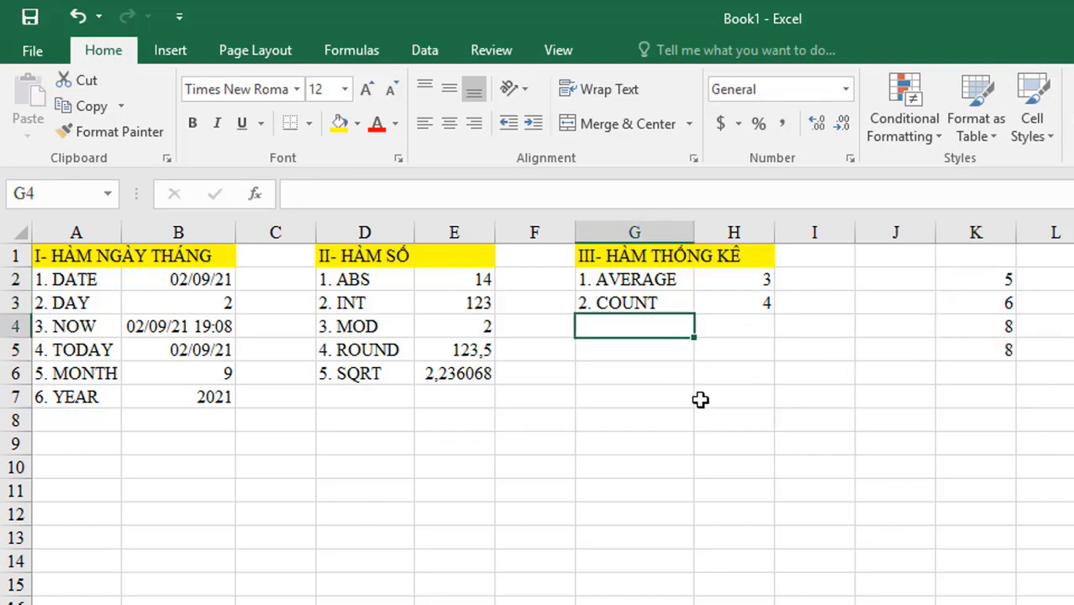
Step: Label G4 '3. MAX' and change K5 to 9
{"action": "type", "text": "3,"}
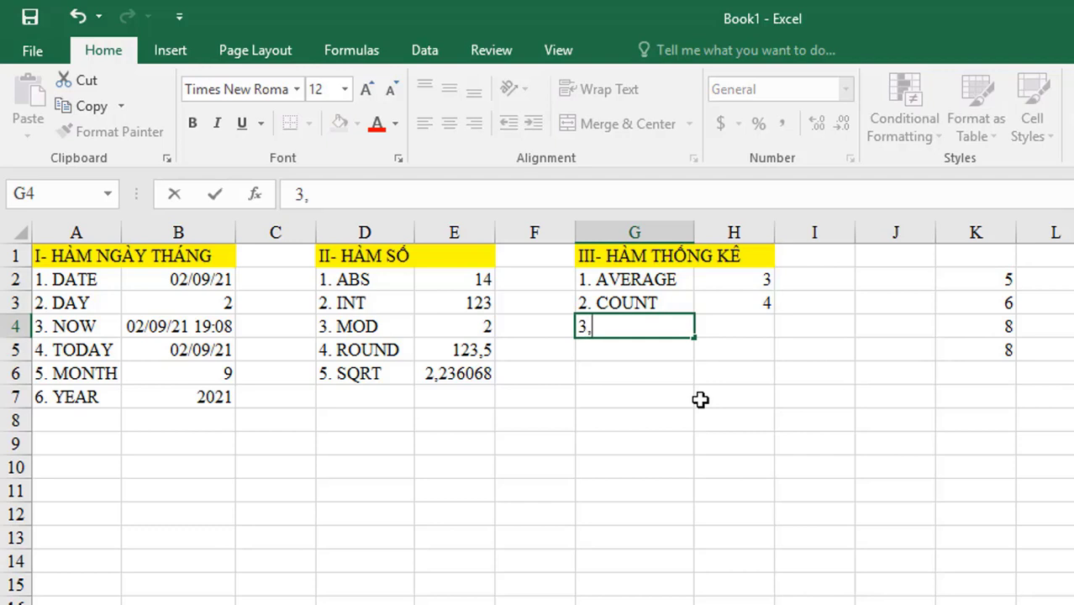
{"action": "key", "text": "BackSpace"}
{"action": "type", "text": "."}
{"action": "type", "text": "MAx"}
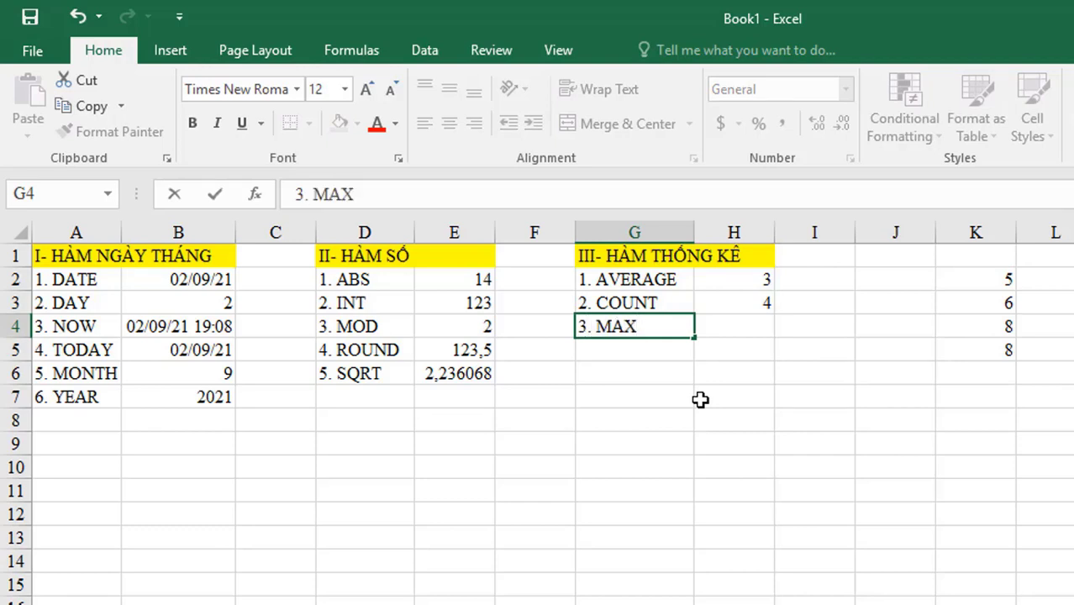
{"action": "key", "text": "Tab"}
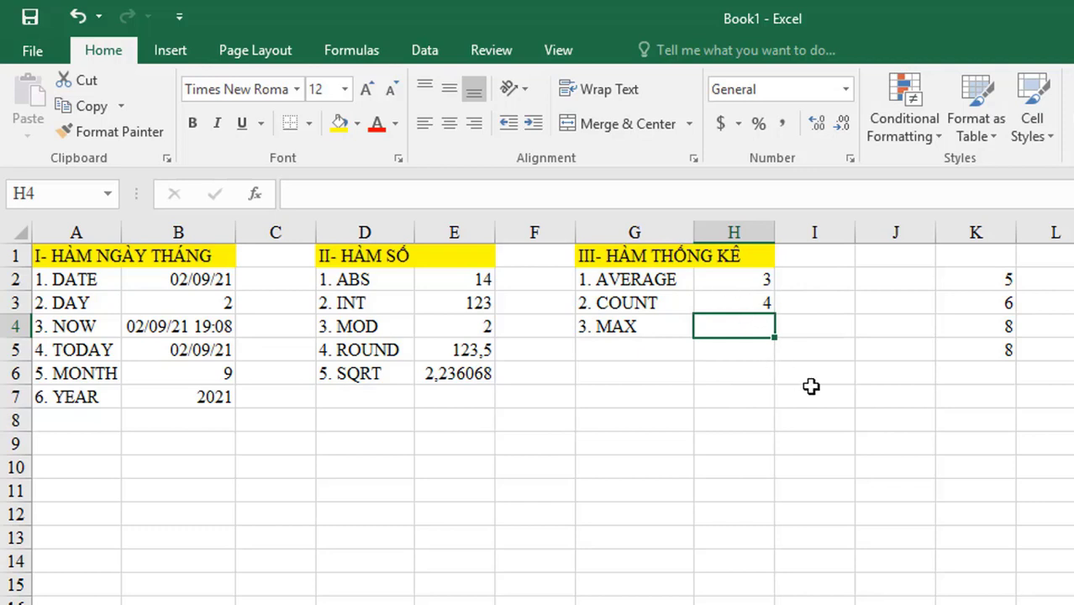
{"action": "left_click", "coordinate": [1007, 351]}
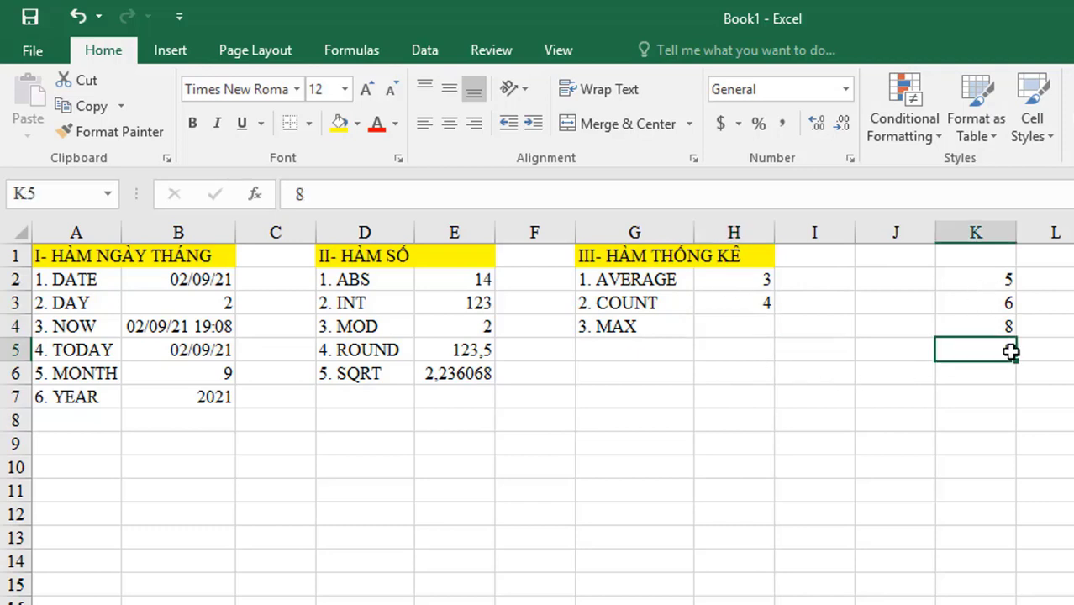
{"action": "type", "text": "9"}
{"action": "left_click", "coordinate": [720, 364]}
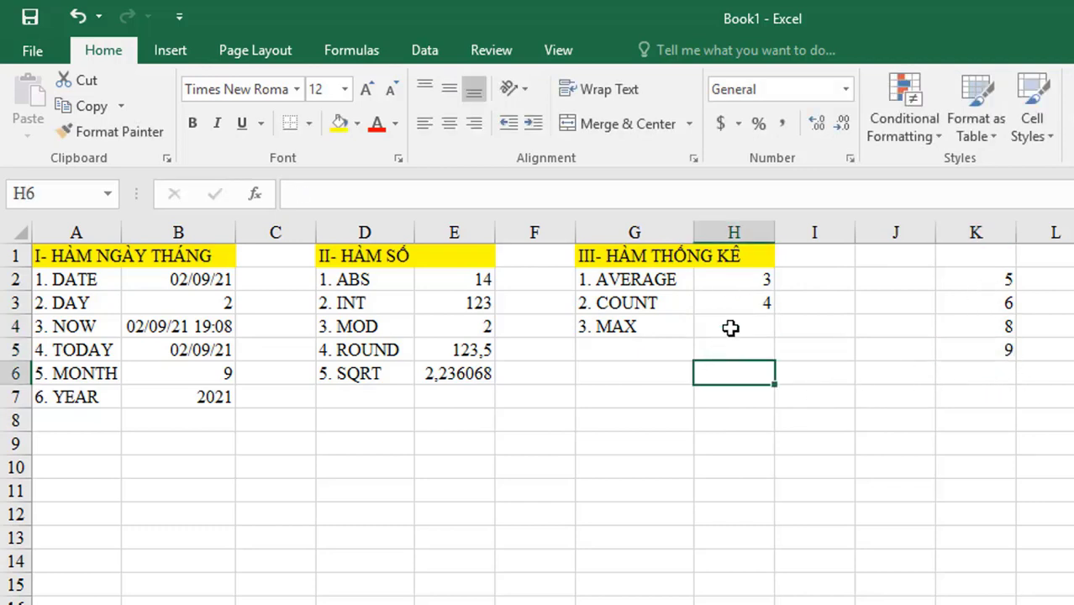
Step: Enter =MAX(K2:K7) in H4, returning 9
{"action": "left_click", "coordinate": [729, 329]}
{"action": "type", "text": "="}
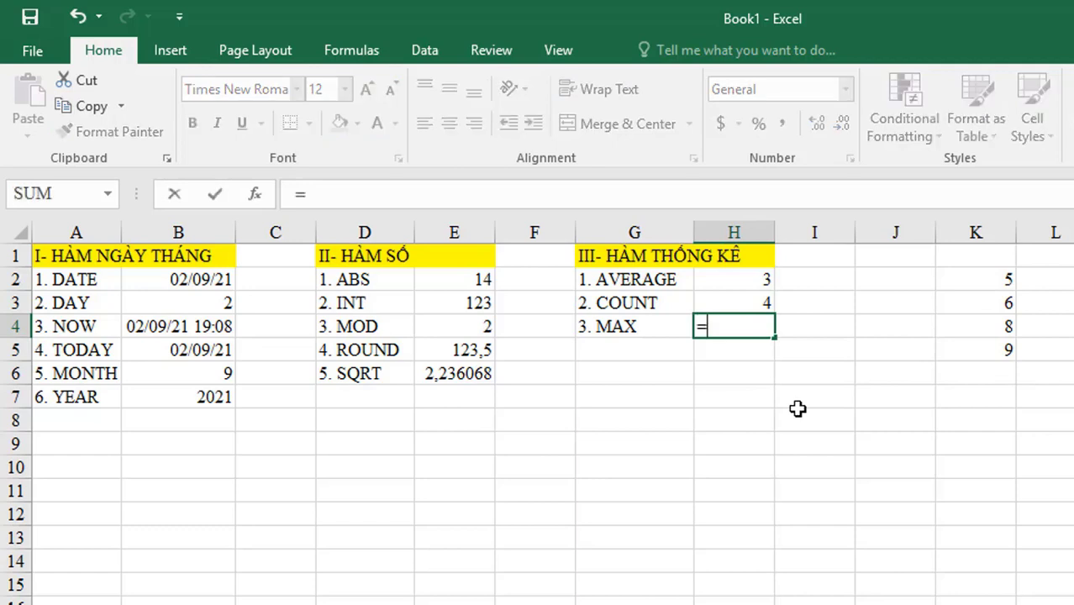
{"action": "type", "text": "MÃ"}
{"action": "type", "text": "X"}
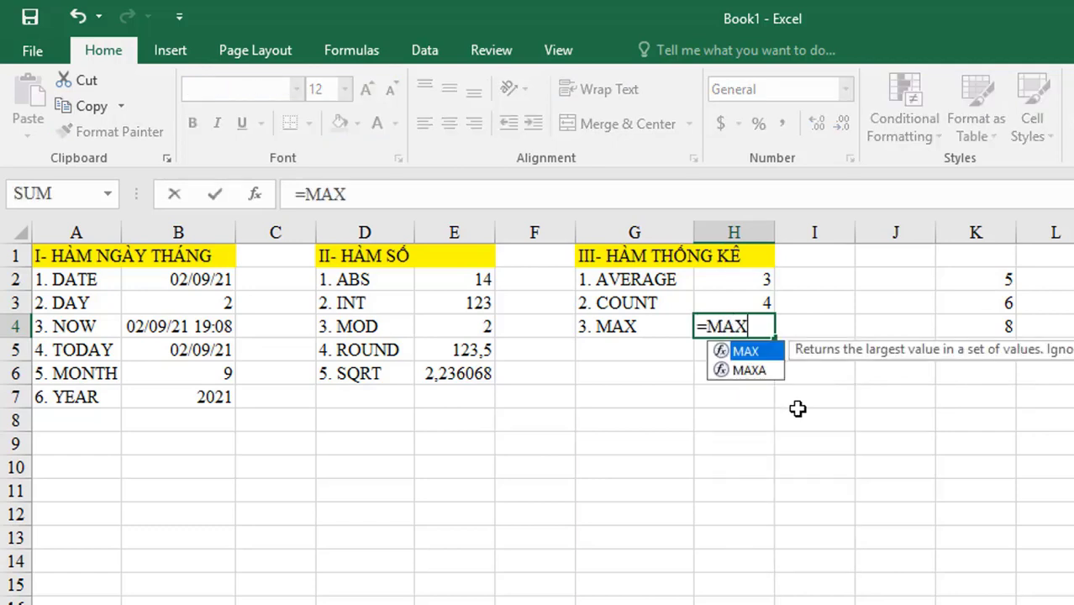
{"action": "type", "text": "("}
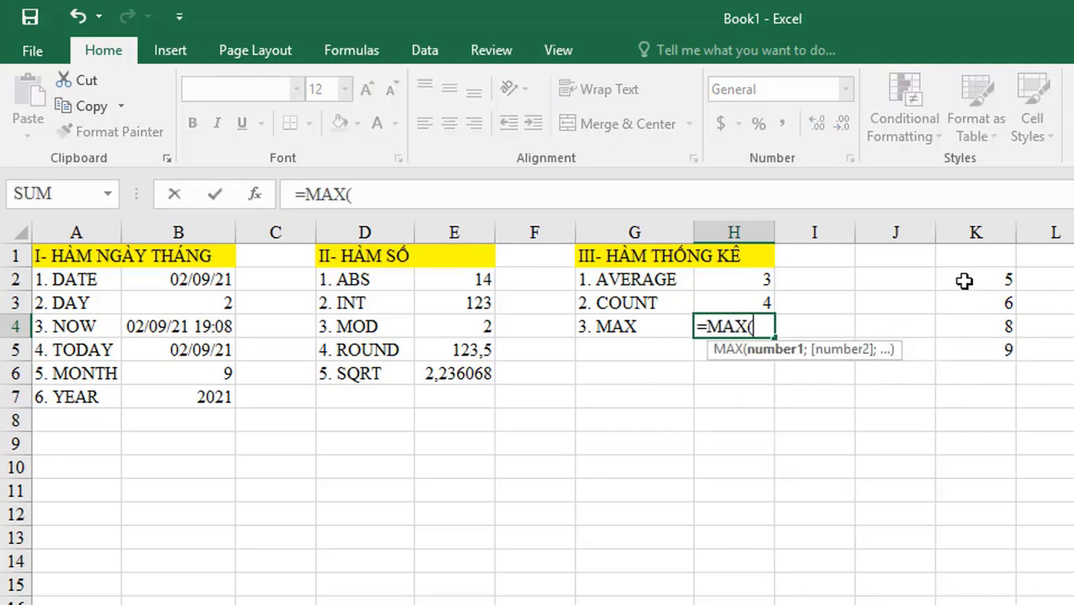
{"action": "left_click_drag", "start_coordinate": [964, 280], "coordinate": [963, 368]}
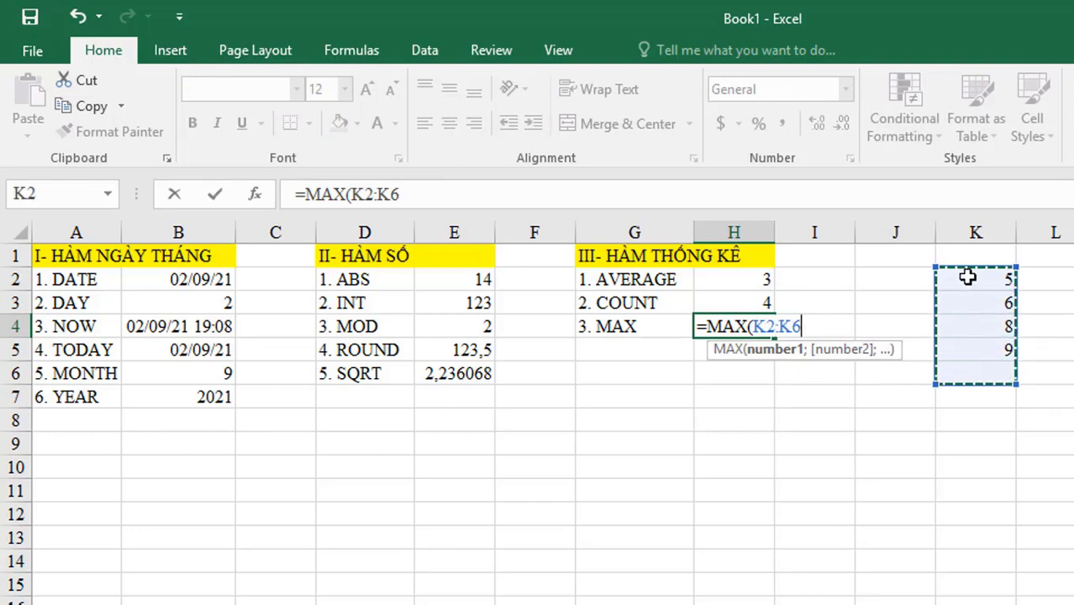
{"action": "left_click_drag", "start_coordinate": [968, 276], "coordinate": [993, 405]}
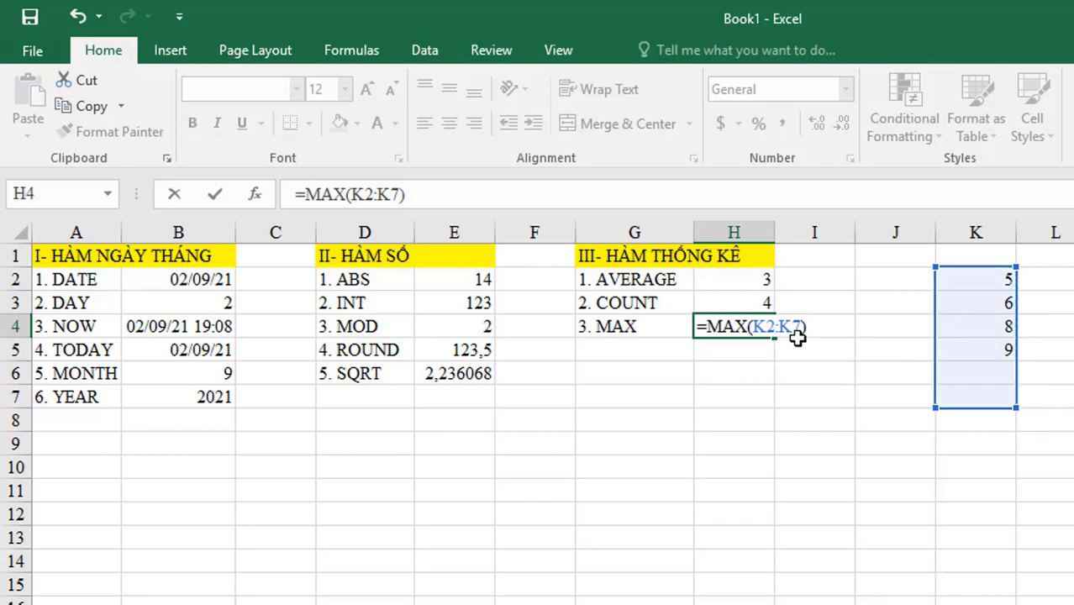
{"action": "key", "text": "Return"}
{"action": "left_click", "coordinate": [734, 325]}
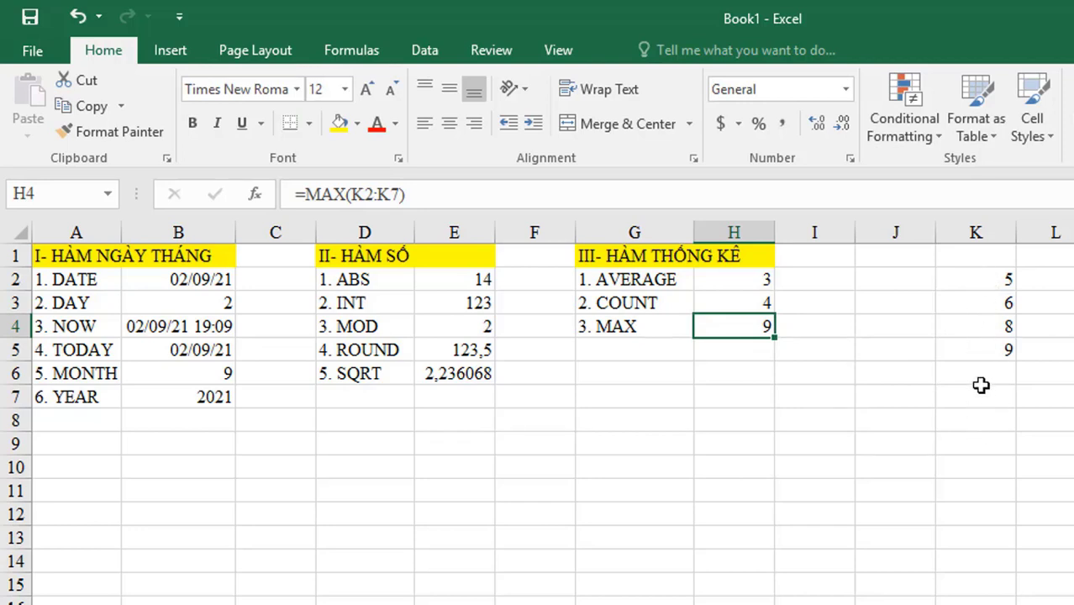
{"action": "left_click", "coordinate": [980, 302]}
Step: Enter the text A in K3 and review column K and the MAX range
{"action": "type", "text": "A"}
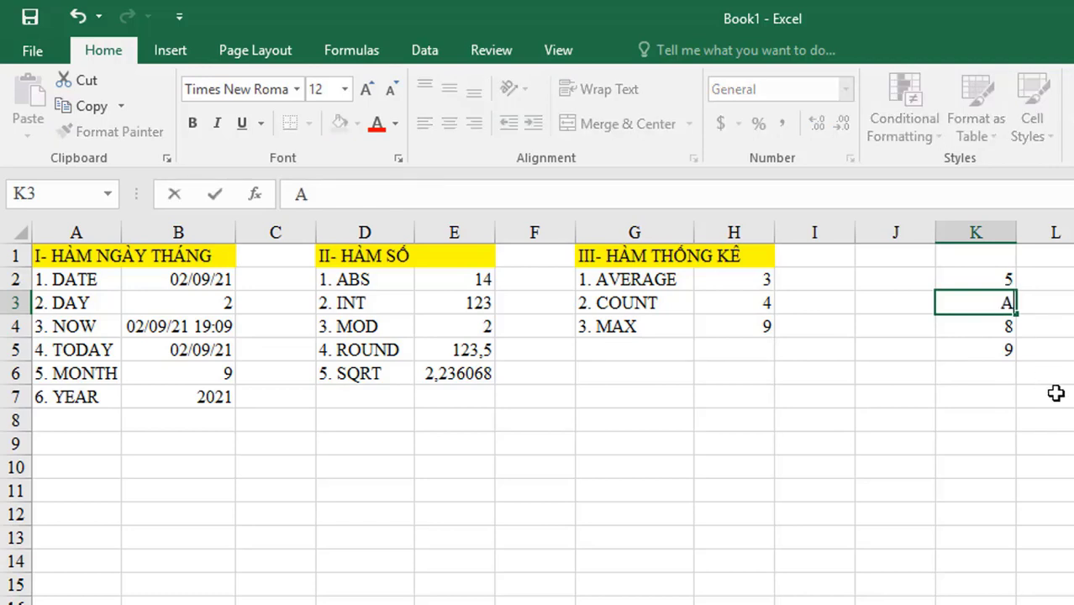
{"action": "key", "text": "Return"}
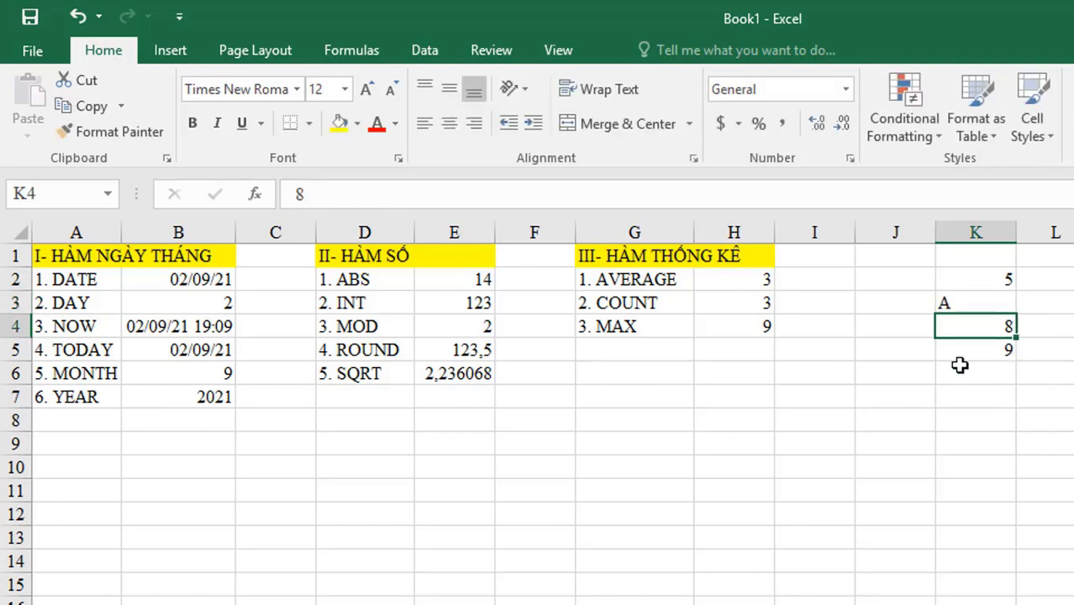
{"action": "left_click", "coordinate": [987, 358]}
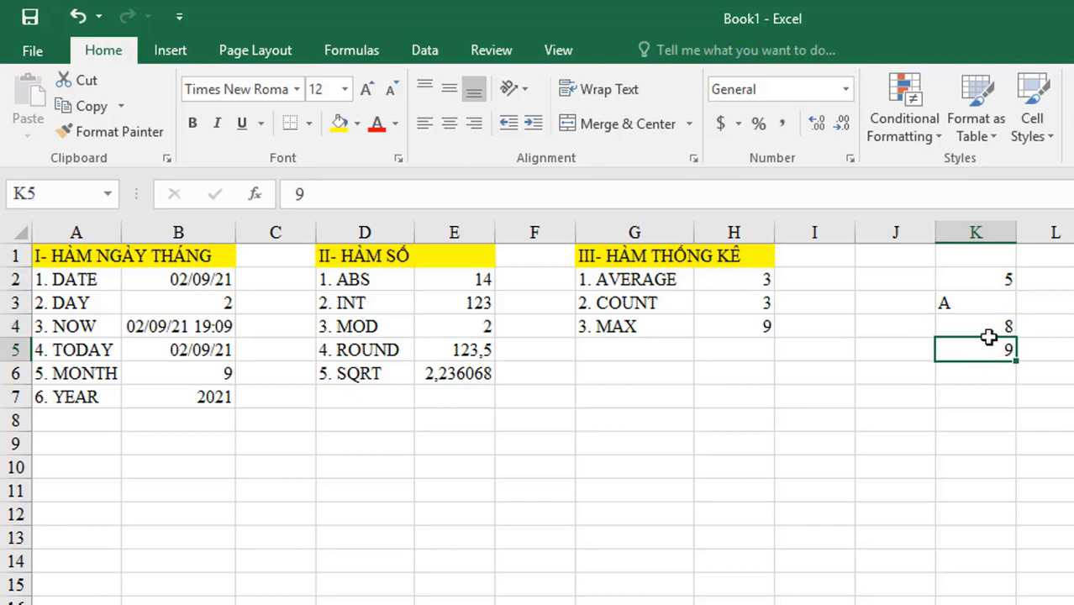
{"action": "left_click", "coordinate": [988, 323]}
{"action": "left_click", "coordinate": [983, 304]}
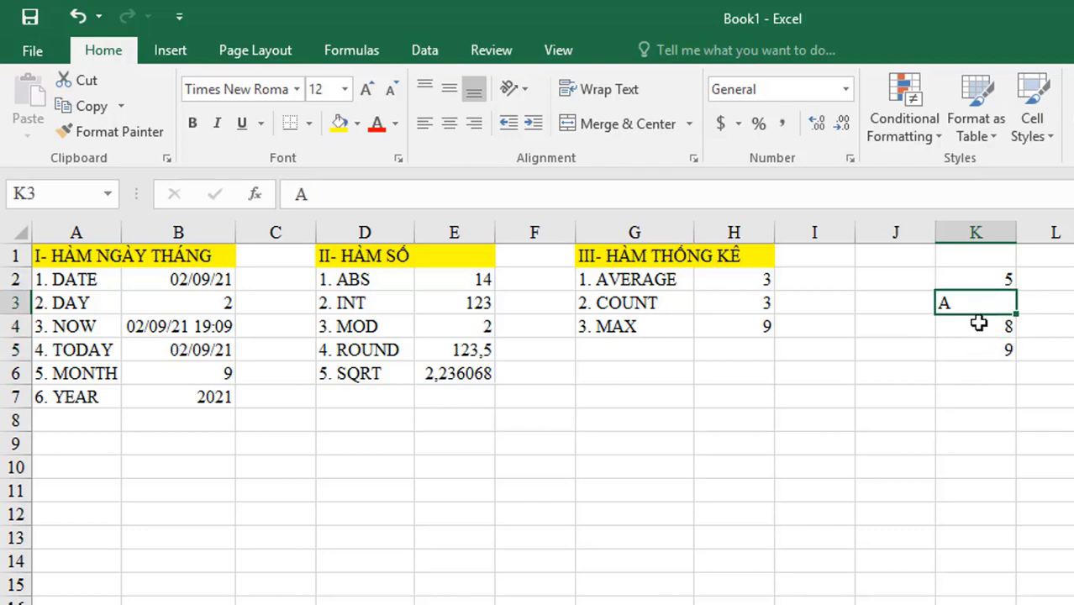
{"action": "left_click", "coordinate": [979, 323]}
{"action": "left_click", "coordinate": [977, 350]}
{"action": "left_click", "coordinate": [979, 321]}
{"action": "left_click", "coordinate": [963, 300]}
{"action": "left_click", "coordinate": [757, 324]}
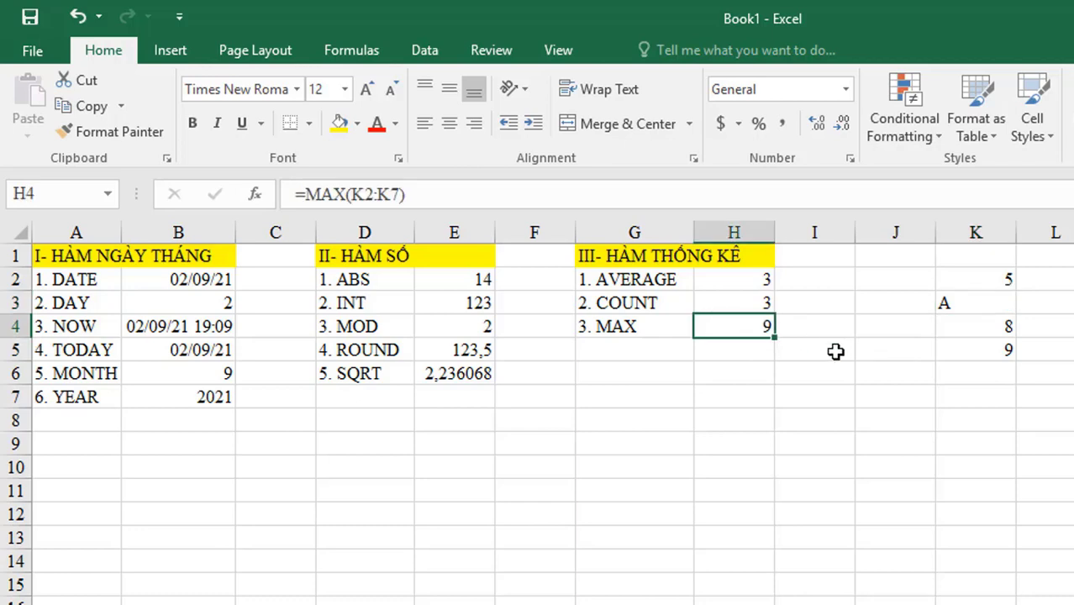
{"action": "left_click", "coordinate": [947, 318]}
Step: Replace 9 in K5 with the text B and compare COUNT against column K
{"action": "left_click", "coordinate": [988, 351]}
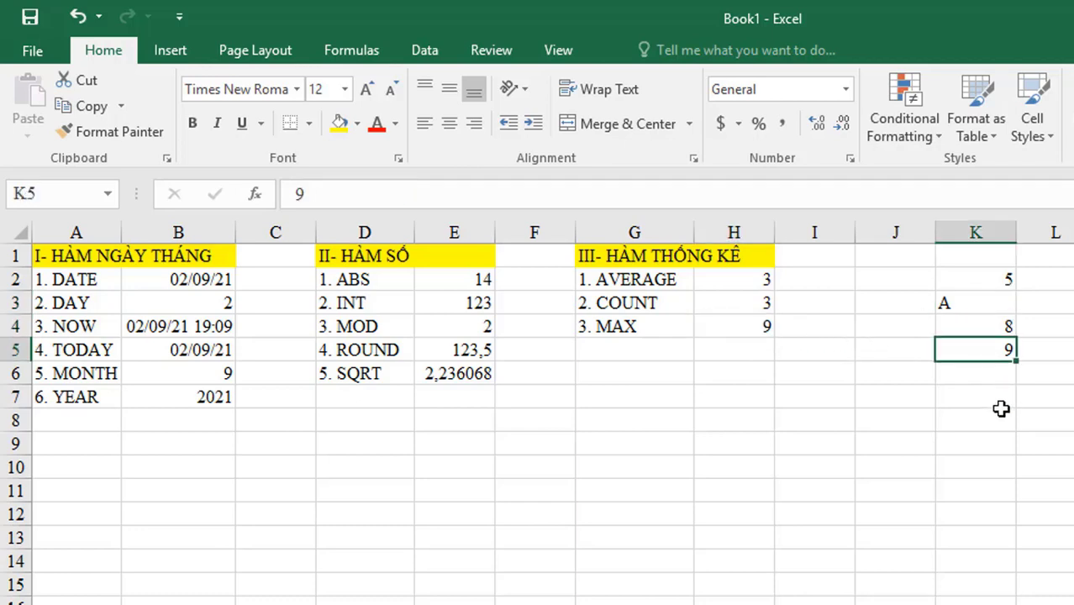
{"action": "type", "text": "B"}
{"action": "left_click", "coordinate": [984, 389]}
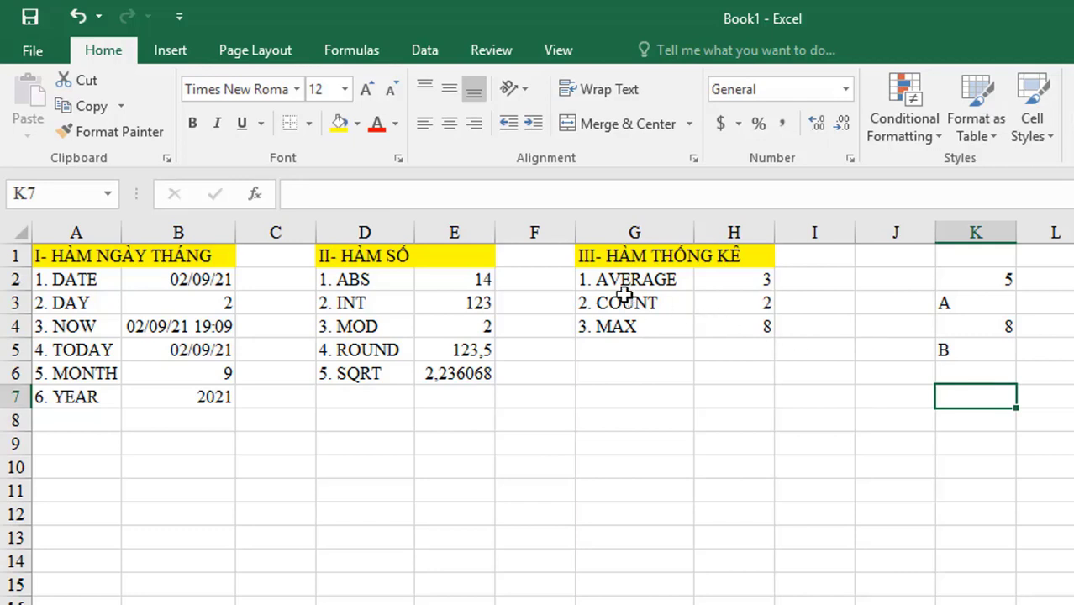
{"action": "left_click", "coordinate": [716, 308]}
{"action": "left_click", "coordinate": [990, 277]}
{"action": "left_click", "coordinate": [988, 324]}
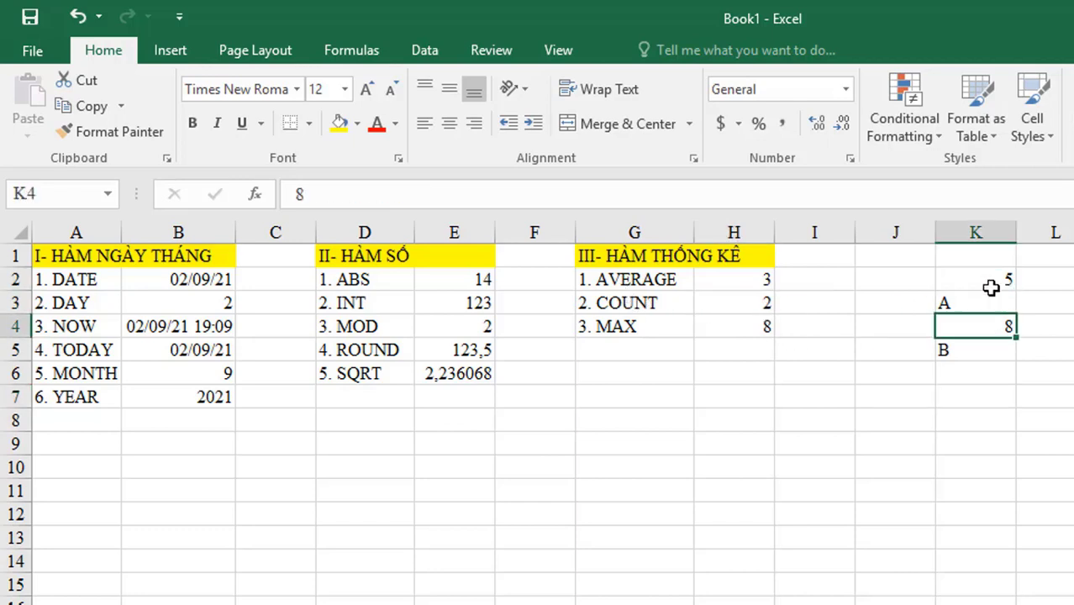
{"action": "left_click", "coordinate": [989, 278]}
{"action": "left_click", "coordinate": [986, 325]}
{"action": "left_click", "coordinate": [969, 302]}
{"action": "left_click", "coordinate": [978, 328]}
{"action": "left_click", "coordinate": [984, 301]}
{"action": "left_click", "coordinate": [987, 335]}
{"action": "left_click", "coordinate": [984, 305]}
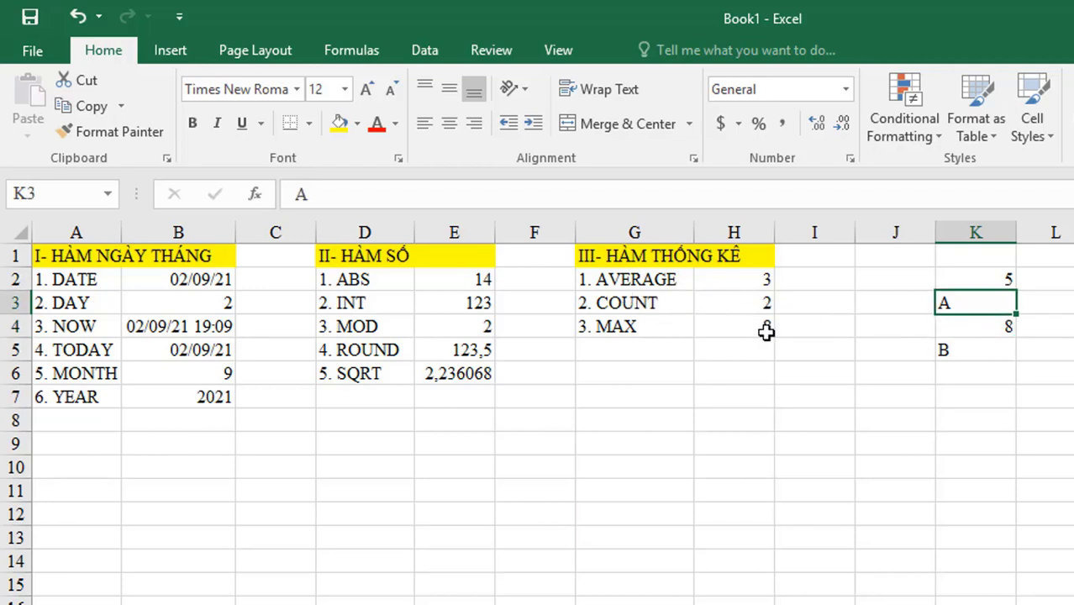
{"action": "left_click", "coordinate": [941, 328]}
Step: Replace the text entries with numbers: 5 in K3 and 7 in K5
{"action": "left_click", "coordinate": [968, 307]}
{"action": "type", "text": "5"}
{"action": "left_click", "coordinate": [1000, 351]}
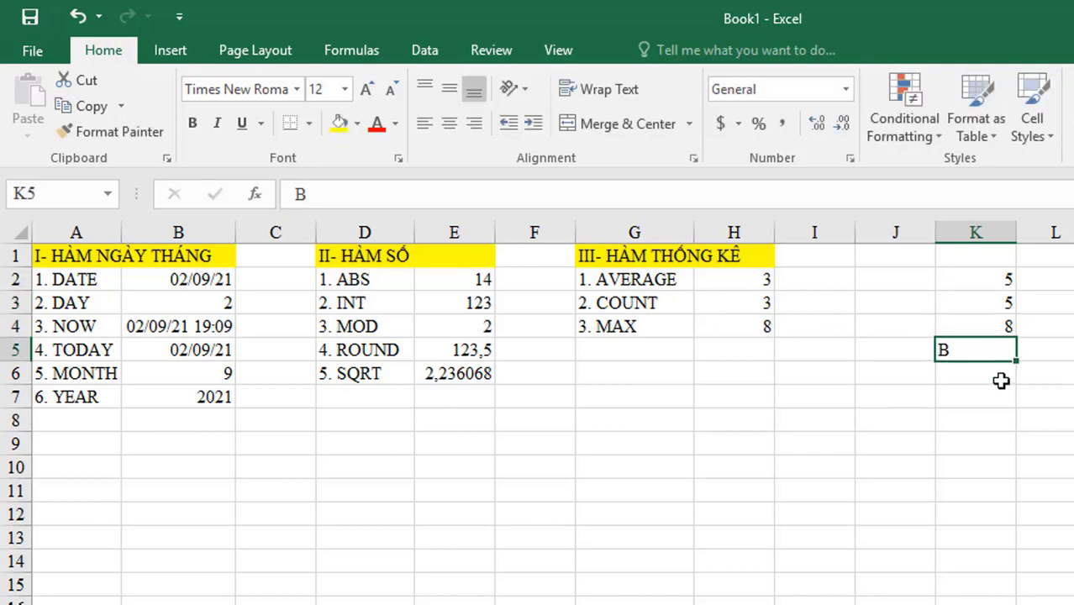
{"action": "type", "text": "7"}
{"action": "key", "text": "Return"}
{"action": "left_click", "coordinate": [737, 355]}
{"action": "left_click", "coordinate": [638, 353]}
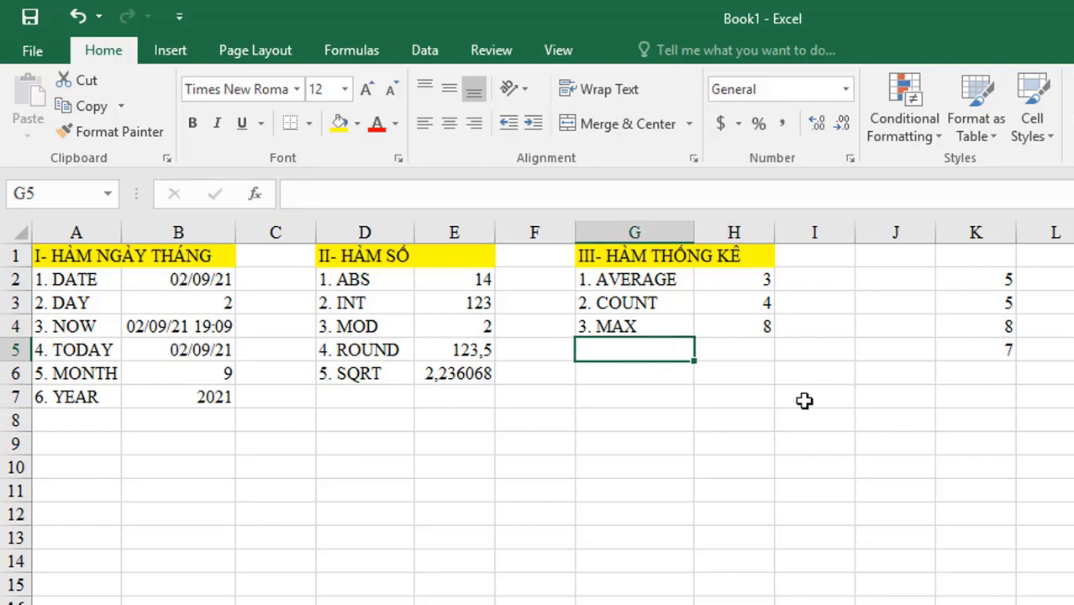
Step: Label G5 '4. MIN' and enter =MIN(K2:K5) in H5
{"action": "type", "text": "4. "}
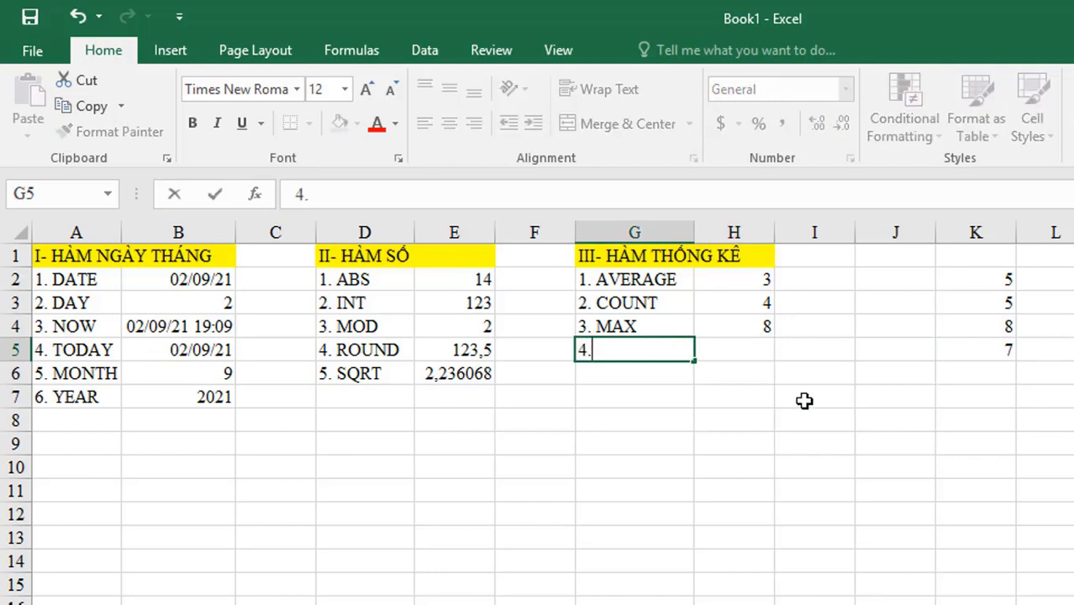
{"action": "type", "text": "MIN"}
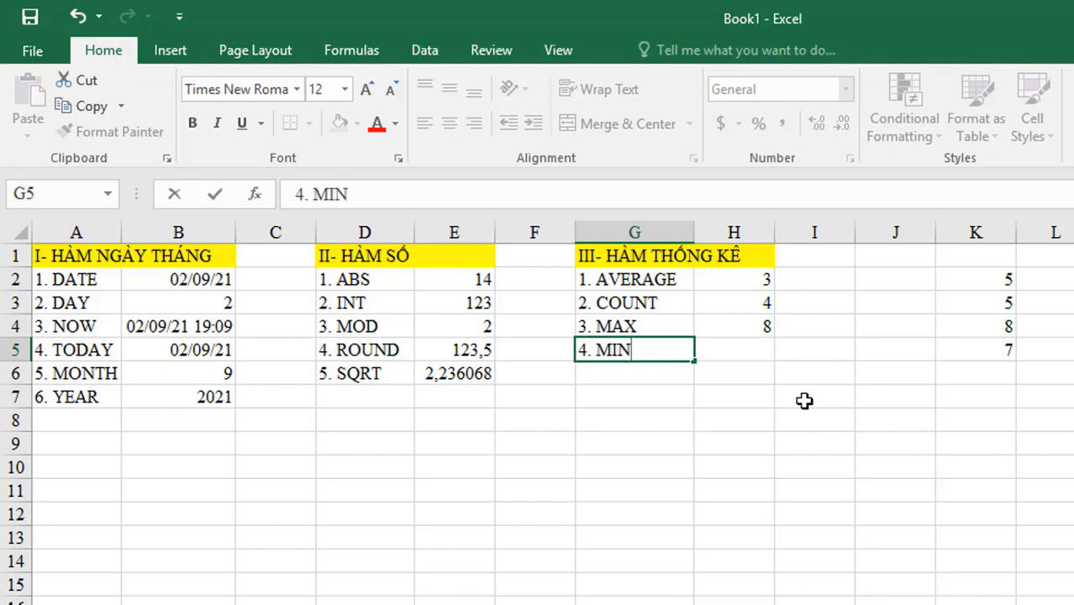
{"action": "key", "text": "Return"}
{"action": "key", "text": "Up"}
{"action": "key", "text": "Right"}
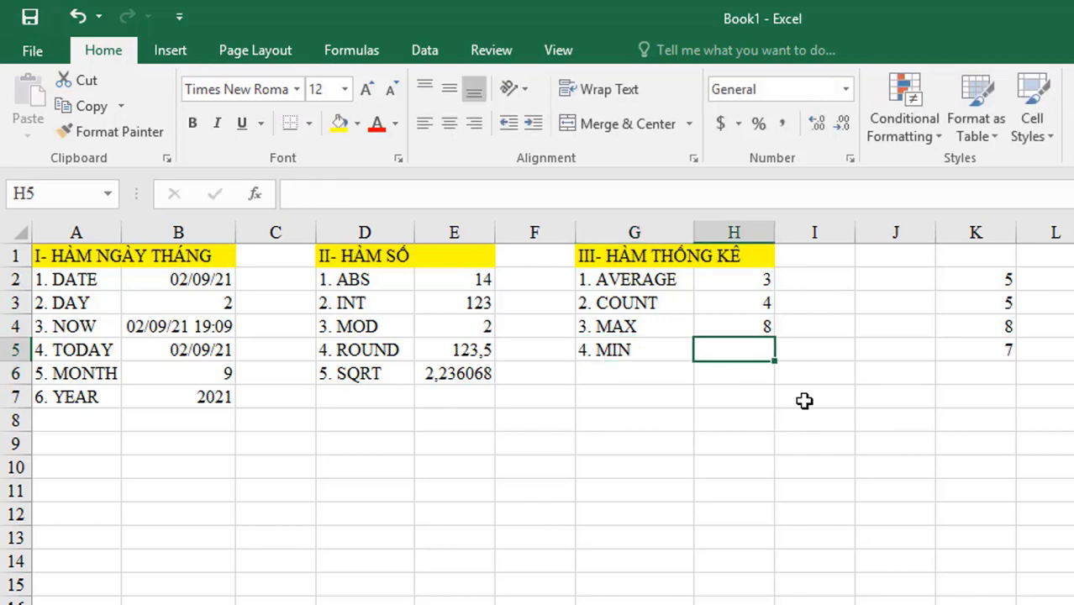
{"action": "type", "text": "=MIN("}
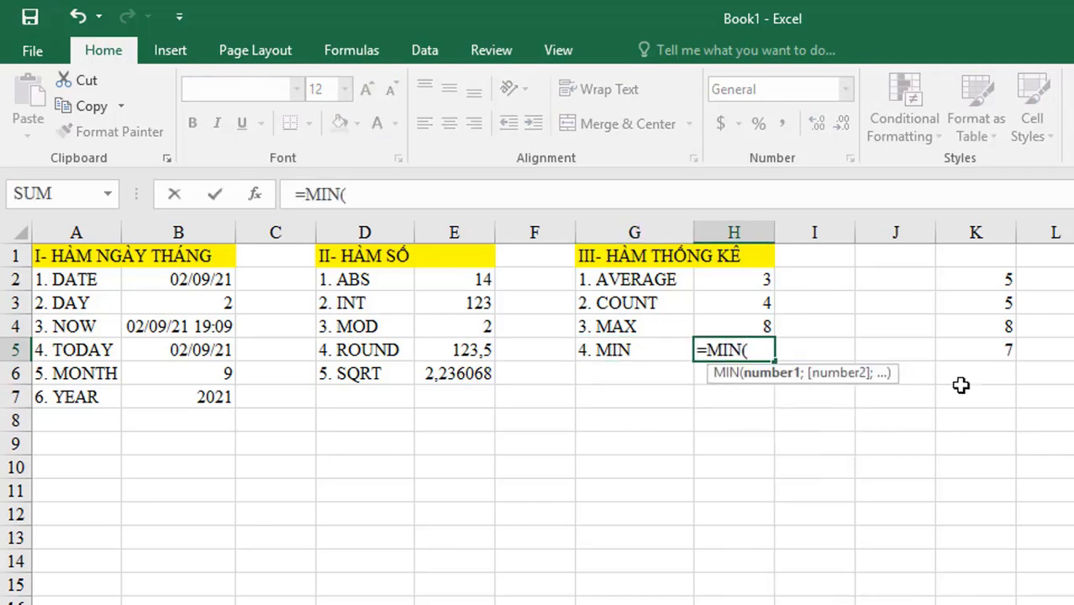
{"action": "left_click_drag", "start_coordinate": [983, 280], "coordinate": [992, 350]}
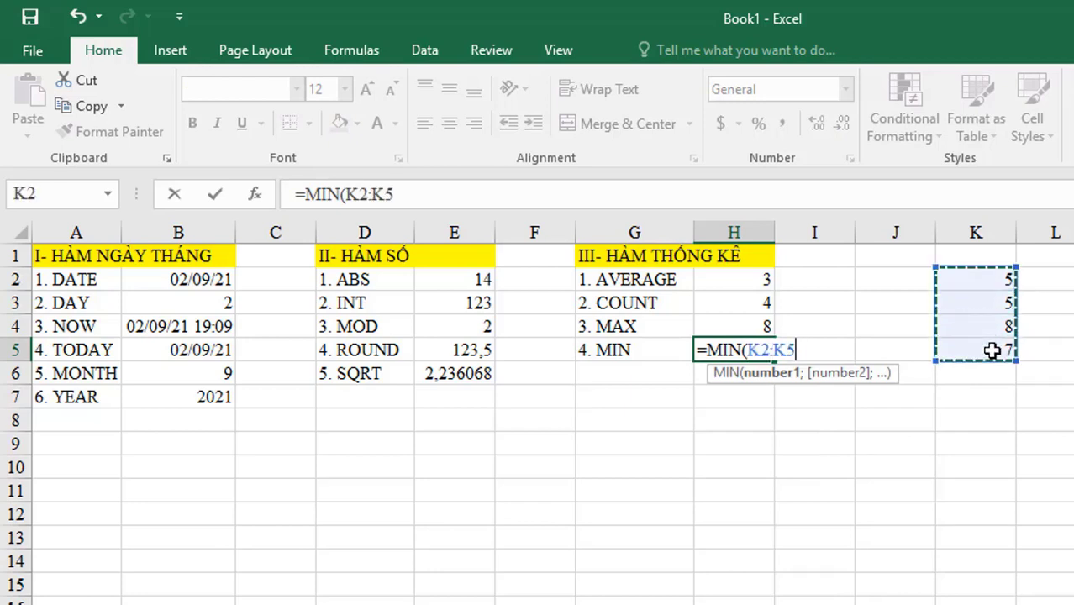
{"action": "key", "text": "Return"}
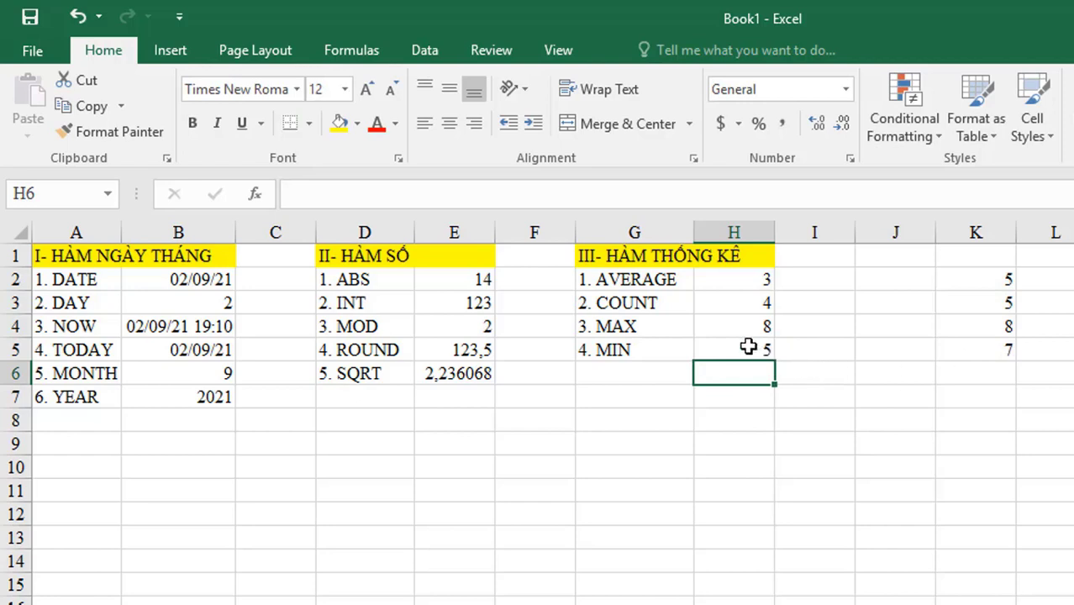
{"action": "left_click", "coordinate": [748, 347]}
Step: Change K3 to 2 so the MIN result becomes 2
{"action": "left_click", "coordinate": [974, 300]}
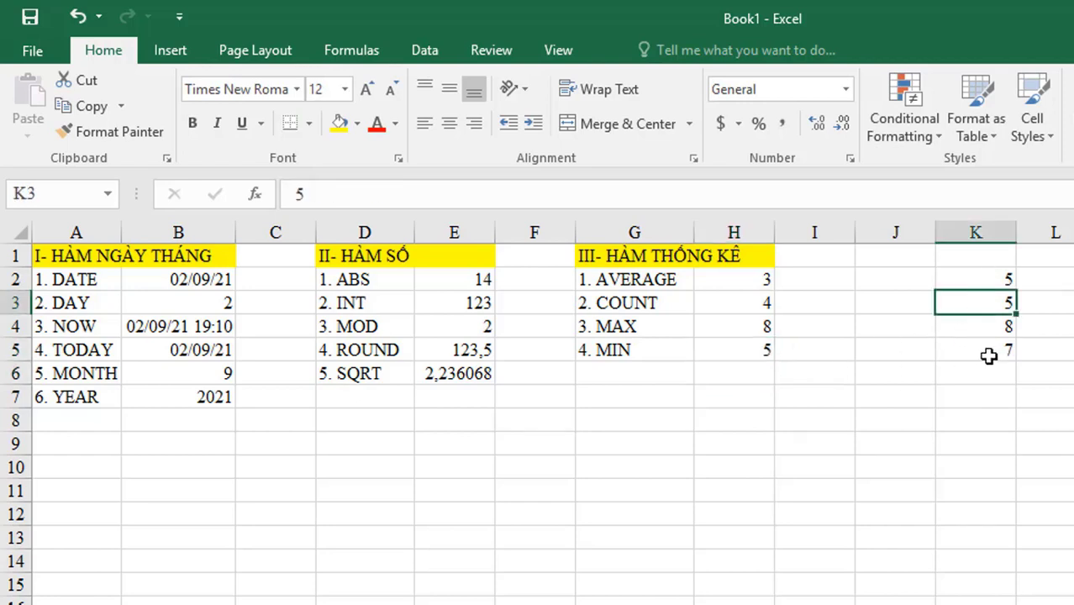
{"action": "type", "text": "2"}
{"action": "key", "text": "Return"}
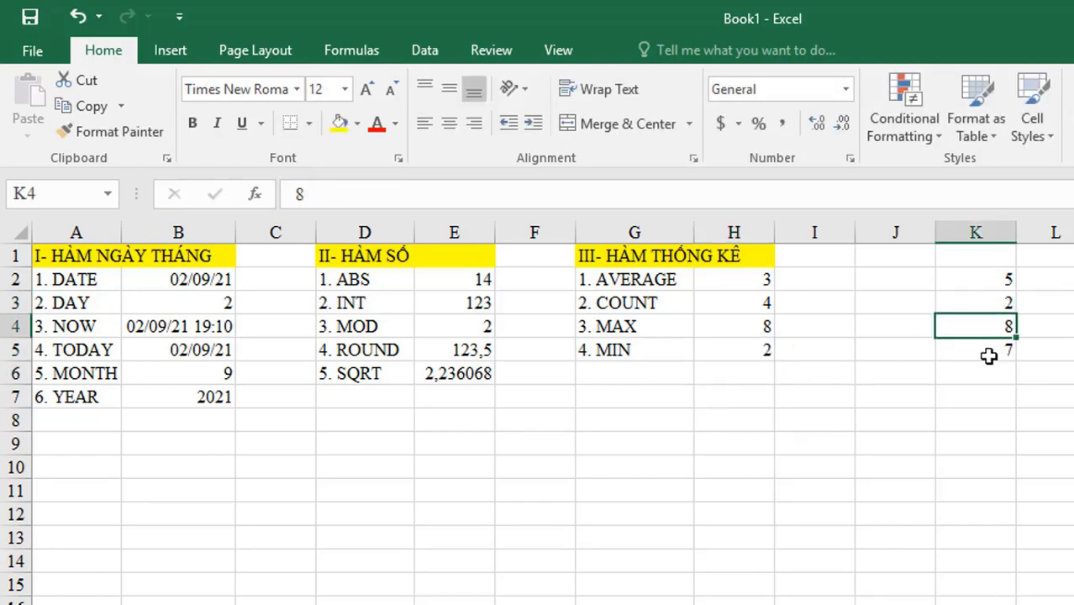
{"action": "left_click", "coordinate": [748, 356]}
{"action": "left_click", "coordinate": [631, 377]}
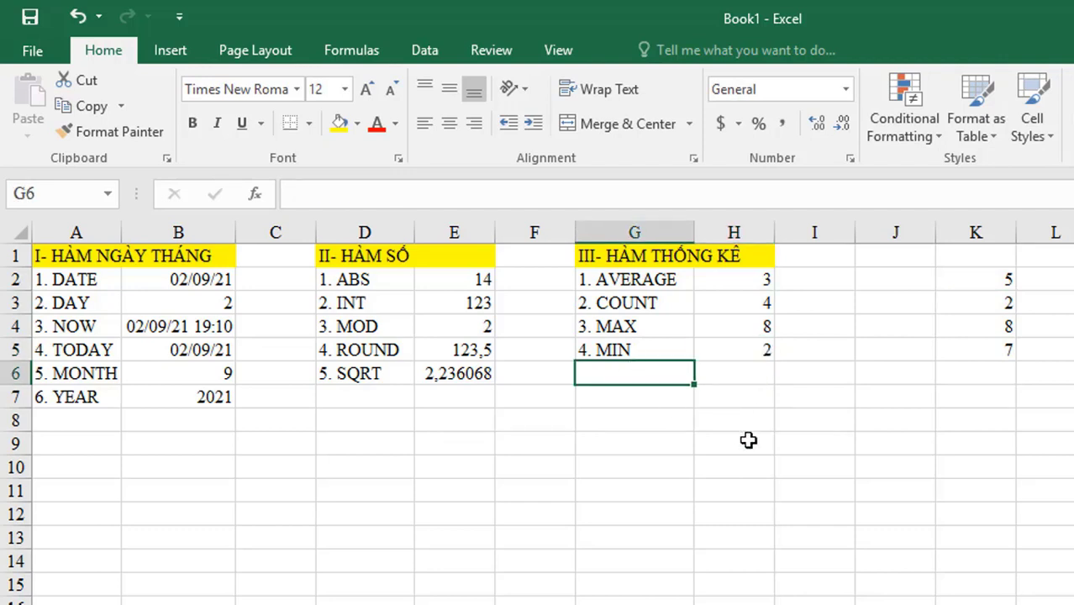
Step: Label G6 '5 SUM' and enter =SUM(K2:K5) in H6, totalling 22
{"action": "type", "text": "5 "}
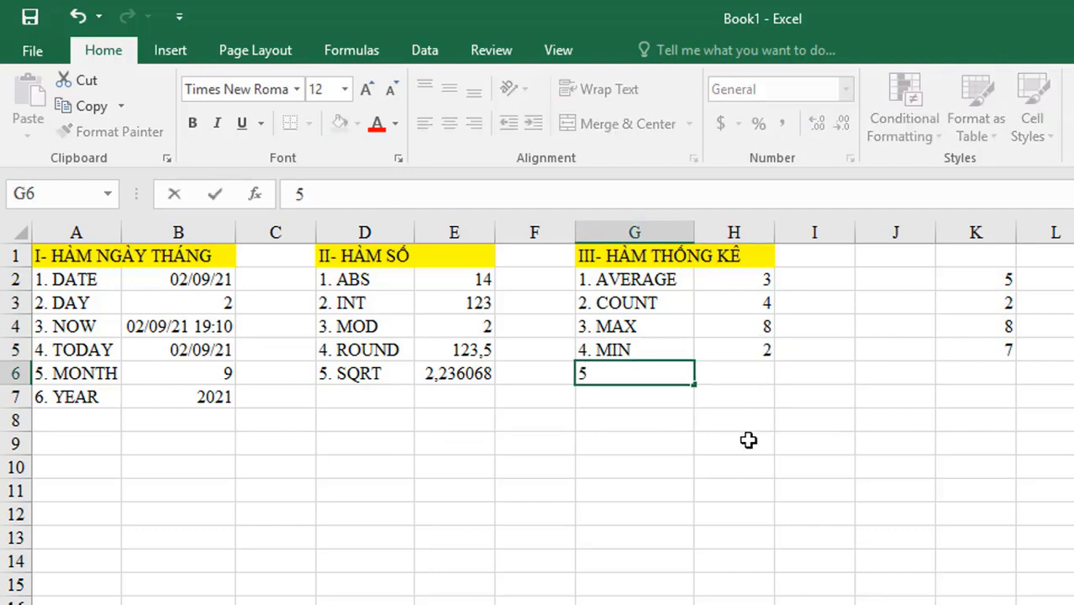
{"action": "type", "text": "SUM"}
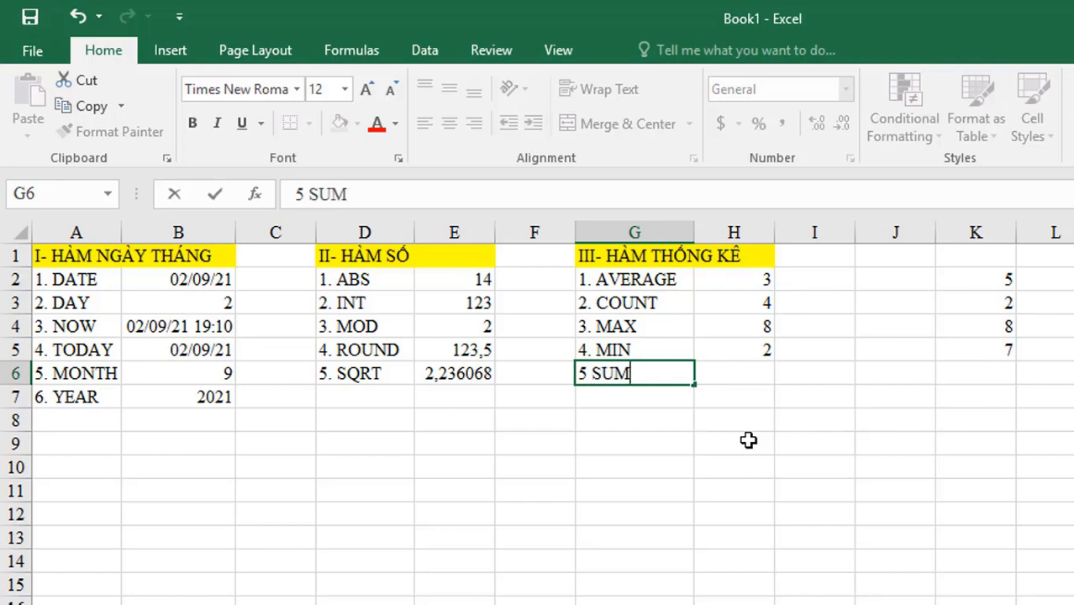
{"action": "key", "text": "Return"}
{"action": "key", "text": "Up"}
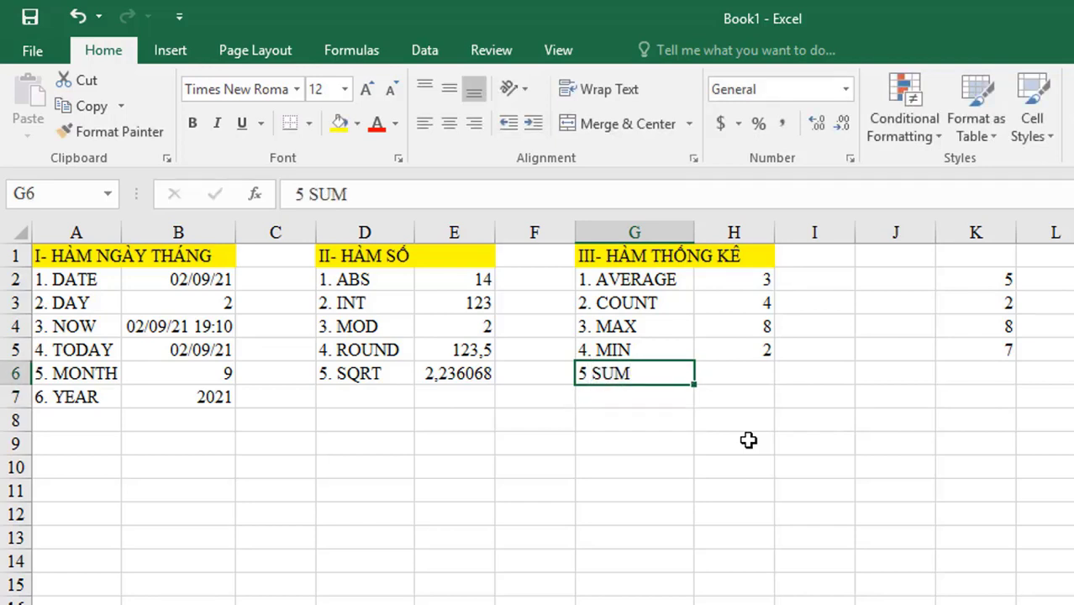
{"action": "key", "text": "Right"}
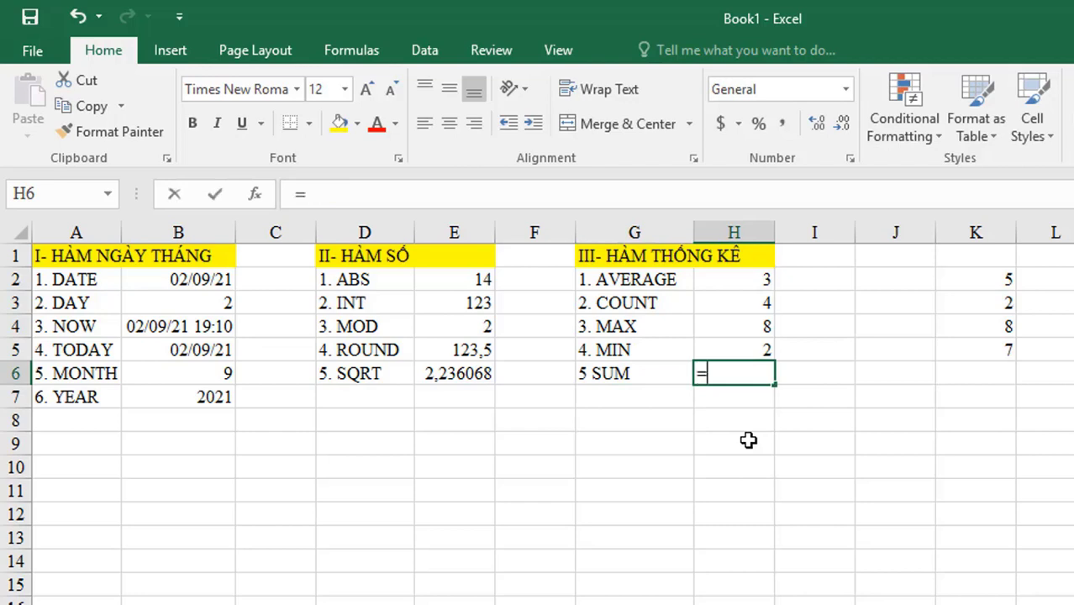
{"action": "type", "text": "SUM("}
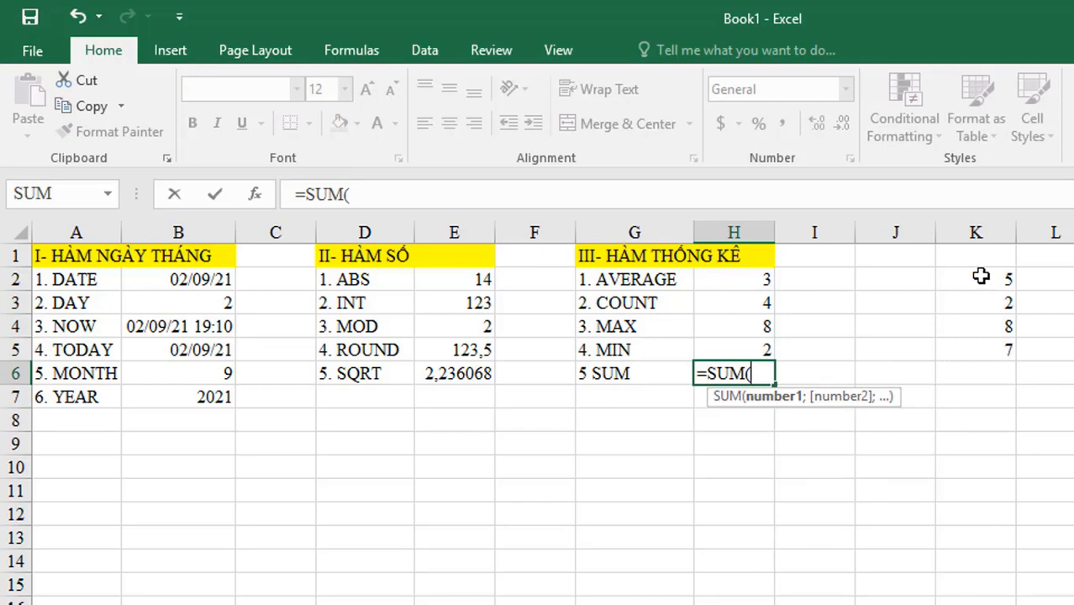
{"action": "left_click_drag", "start_coordinate": [980, 276], "coordinate": [989, 350]}
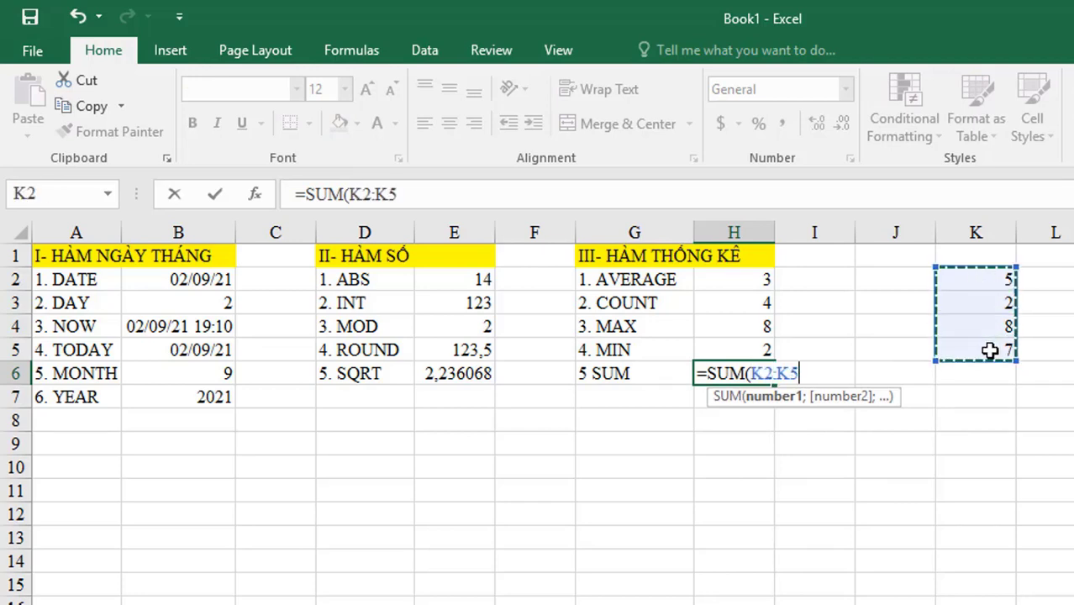
{"action": "key", "text": "Return"}
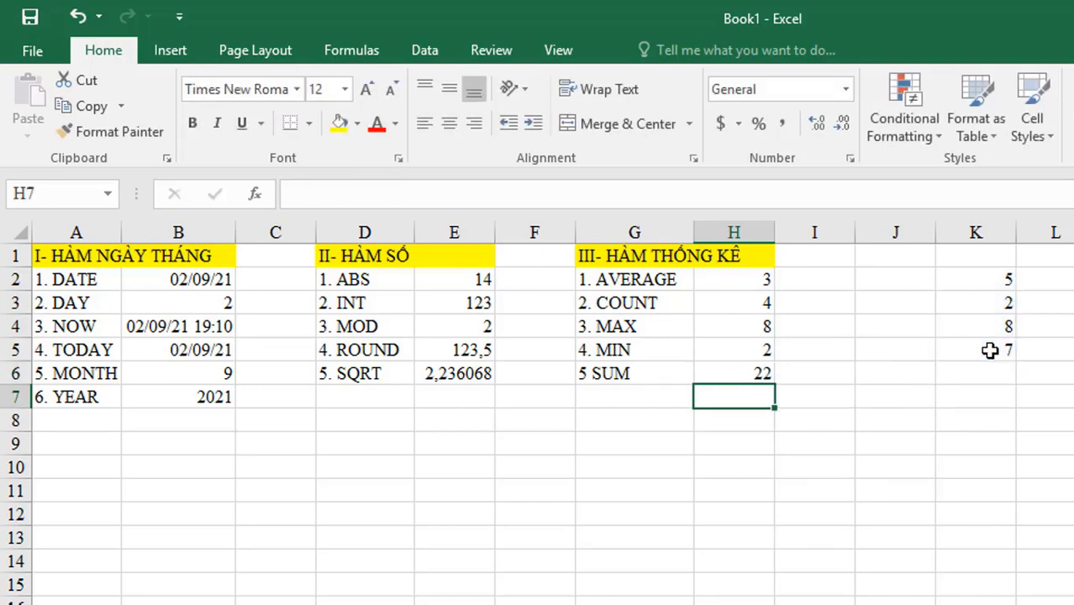
{"action": "left_click", "coordinate": [741, 370]}
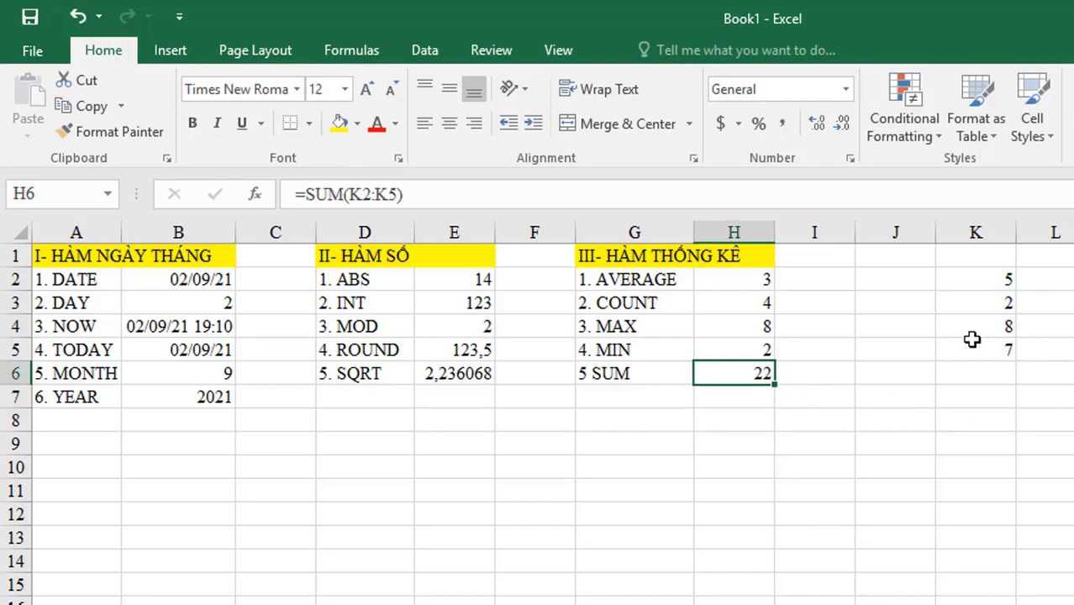
Step: Delete the sample numbers in K2:K5, dropping COUNT, MAX, MIN and SUM to 0
{"action": "left_click_drag", "start_coordinate": [986, 281], "coordinate": [987, 359]}
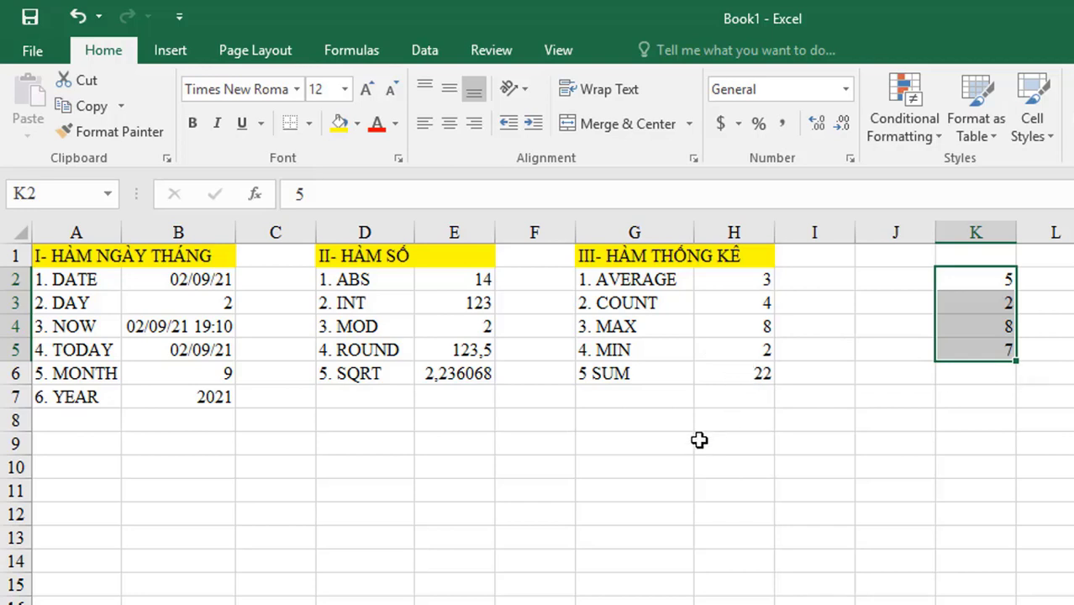
{"action": "left_click", "coordinate": [676, 428]}
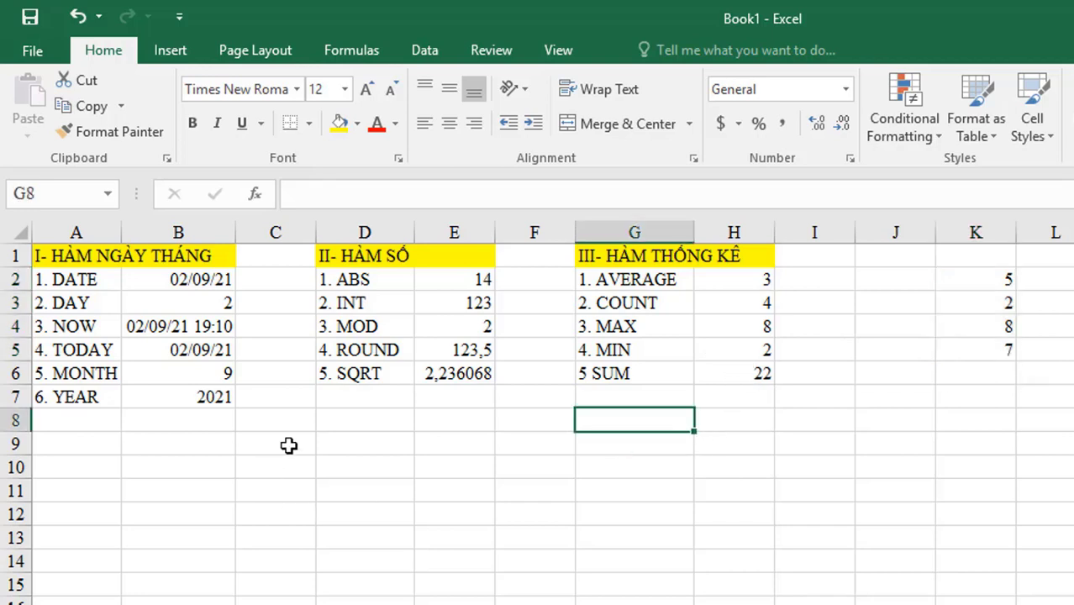
{"action": "left_click", "coordinate": [850, 396]}
{"action": "left_click", "coordinate": [973, 281]}
{"action": "left_click_drag", "start_coordinate": [988, 310], "coordinate": [997, 344]}
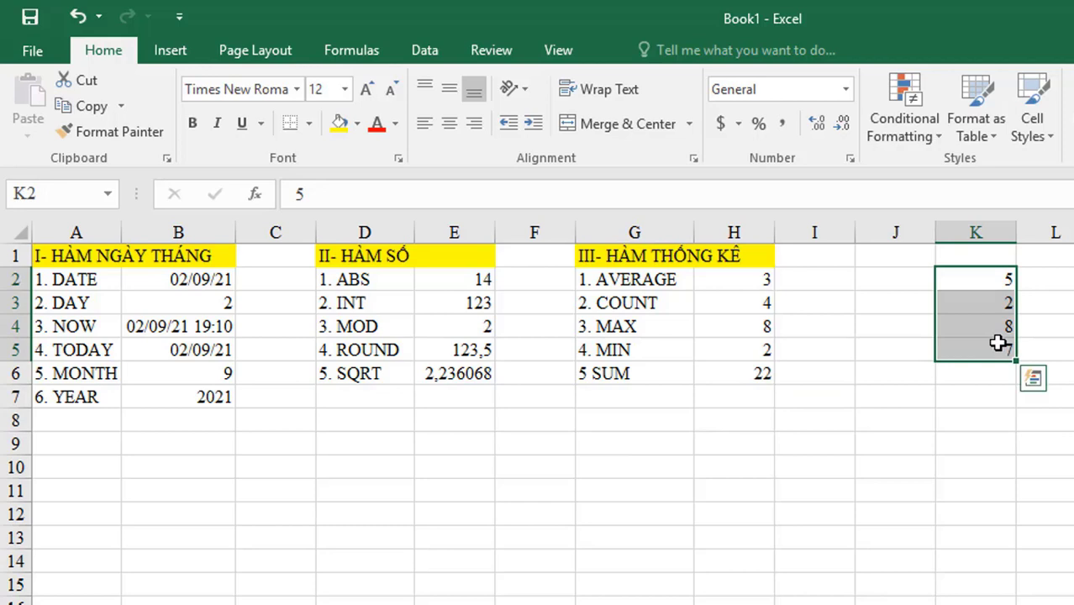
{"action": "key", "text": "Delete"}
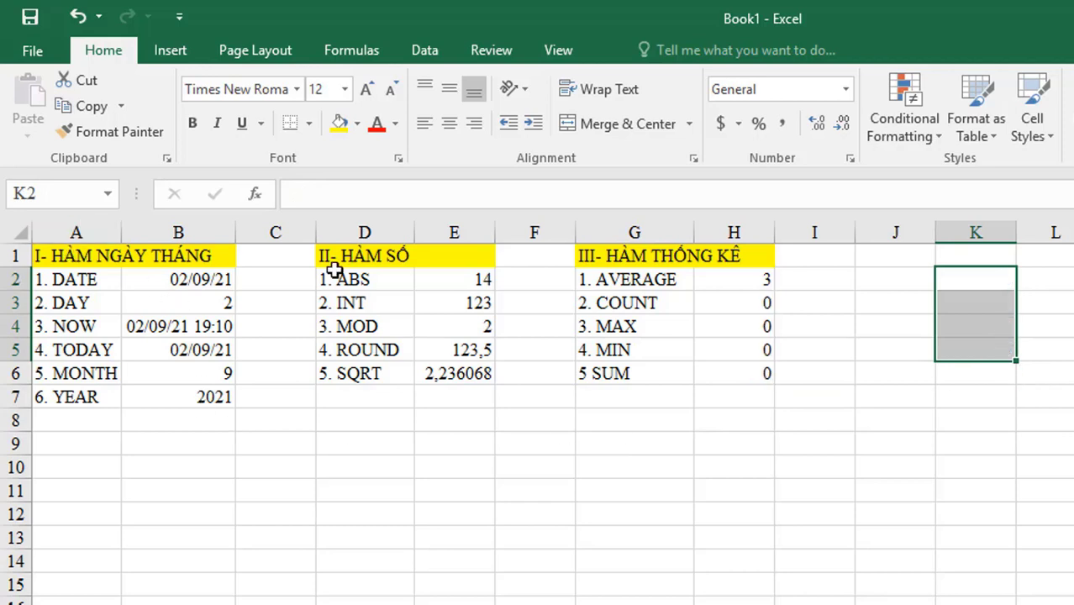